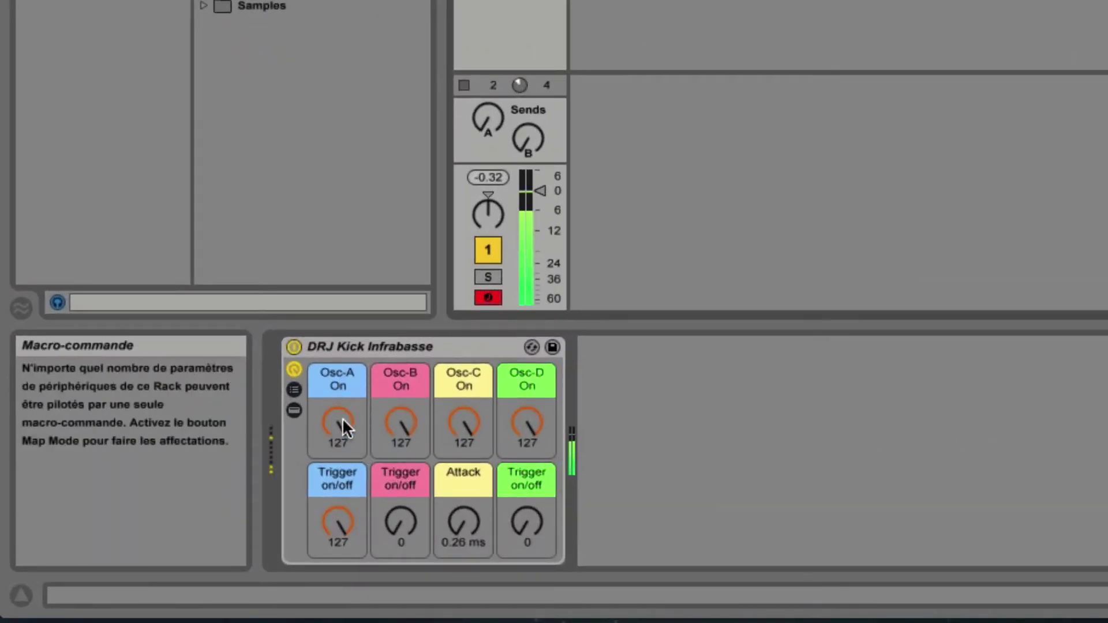
Step: Turn the Osc-A, Osc-B, Osc-C and Osc-D On macros of the DRJ Kick Infrabasse rack down to 0
{"action": "left_click_drag", "start_coordinate": [341, 419], "coordinate": [341, 496]}
{"action": "left_click_drag", "start_coordinate": [394, 409], "coordinate": [394, 490]}
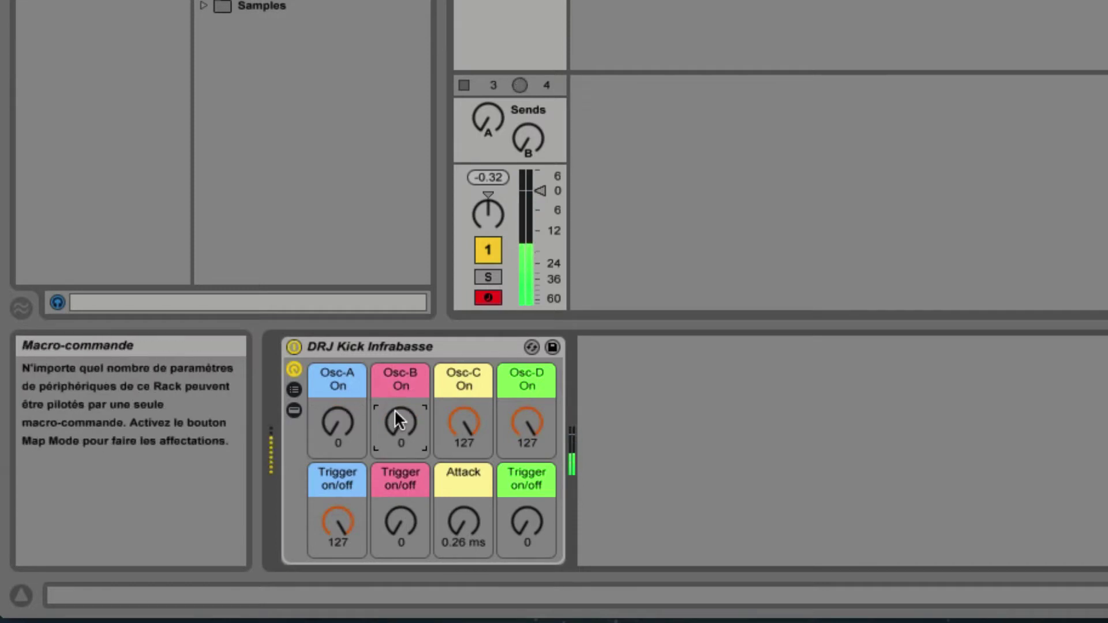
{"action": "left_click_drag", "start_coordinate": [489, 422], "coordinate": [489, 497]}
{"action": "left_click_drag", "start_coordinate": [524, 421], "coordinate": [524, 497]}
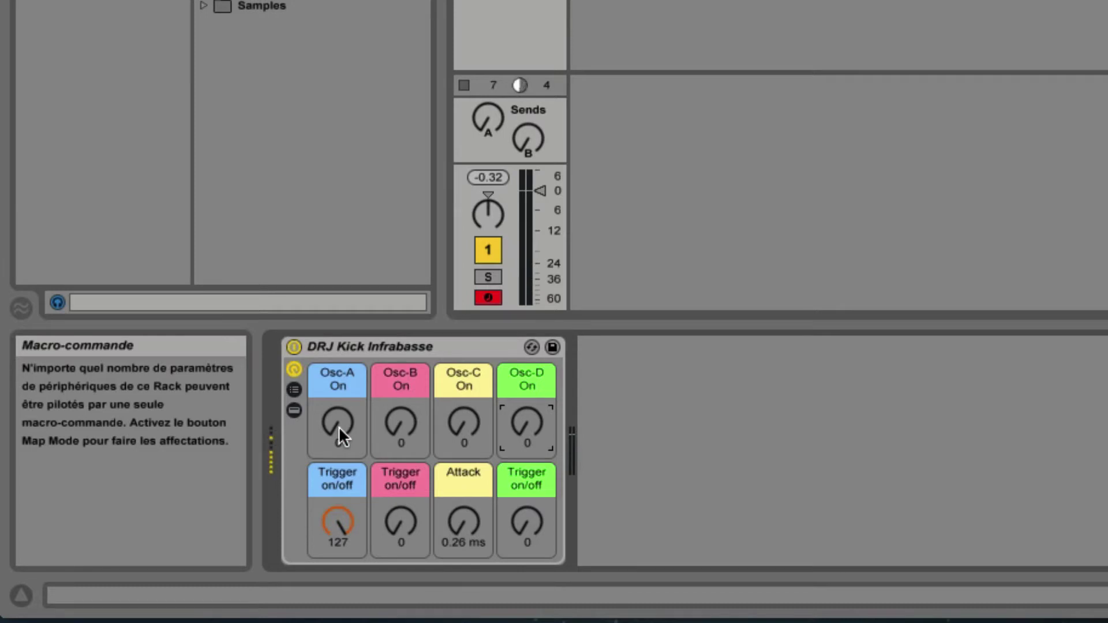
Step: Bring the Osc-A, Osc-B, Osc-C and Osc-D On macros up to 127 one after another
{"action": "left_click_drag", "start_coordinate": [338, 426], "coordinate": [338, 353]}
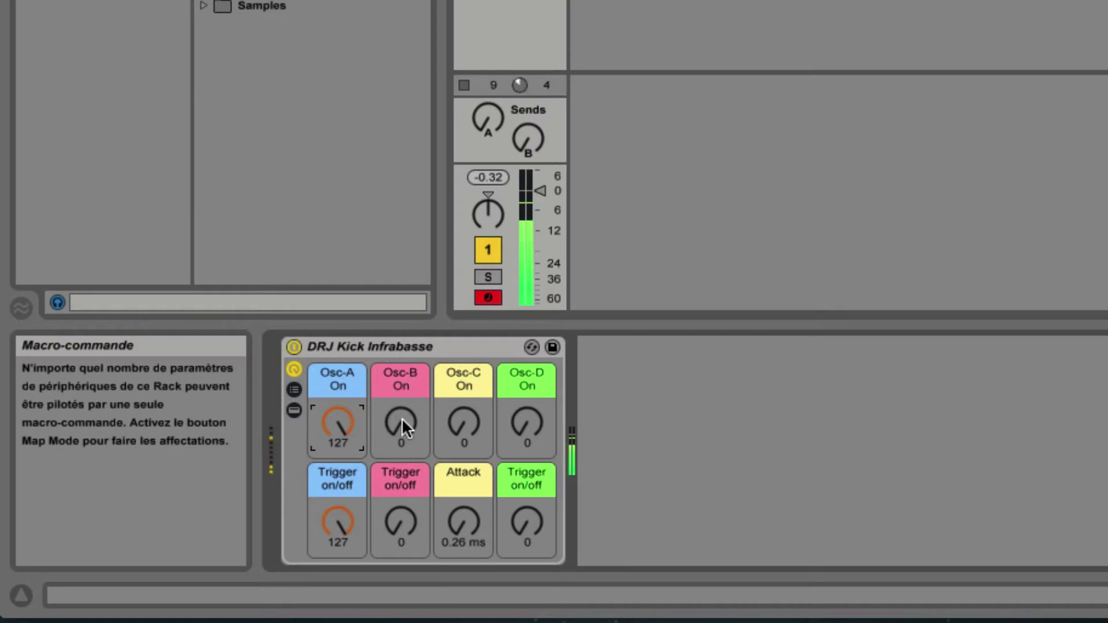
{"action": "left_click_drag", "start_coordinate": [402, 418], "coordinate": [401, 345]}
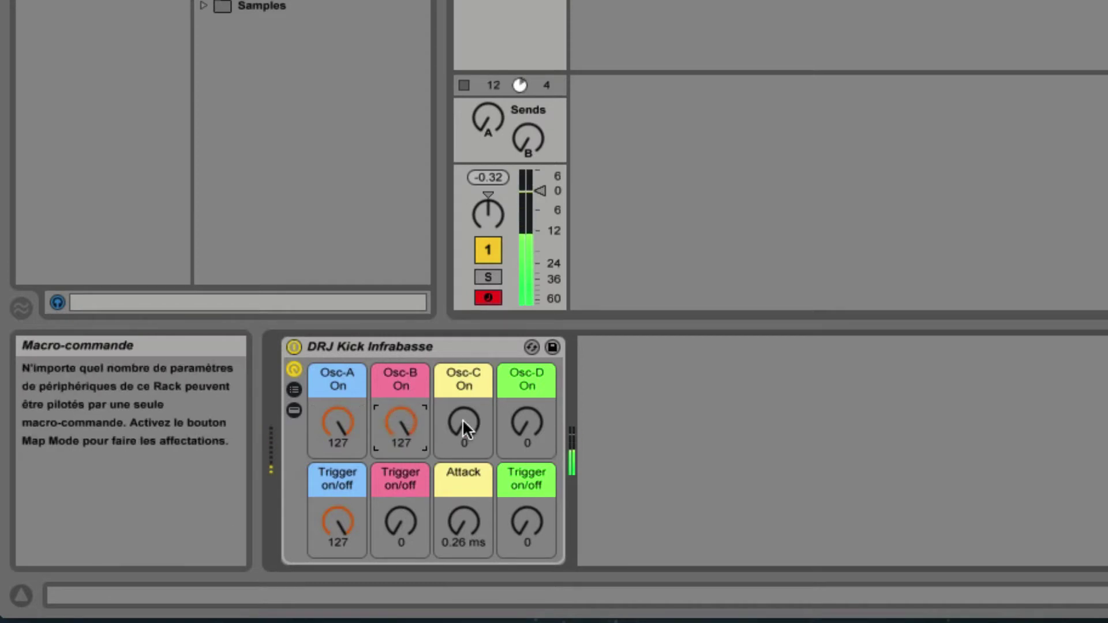
{"action": "left_click_drag", "start_coordinate": [465, 422], "coordinate": [466, 348]}
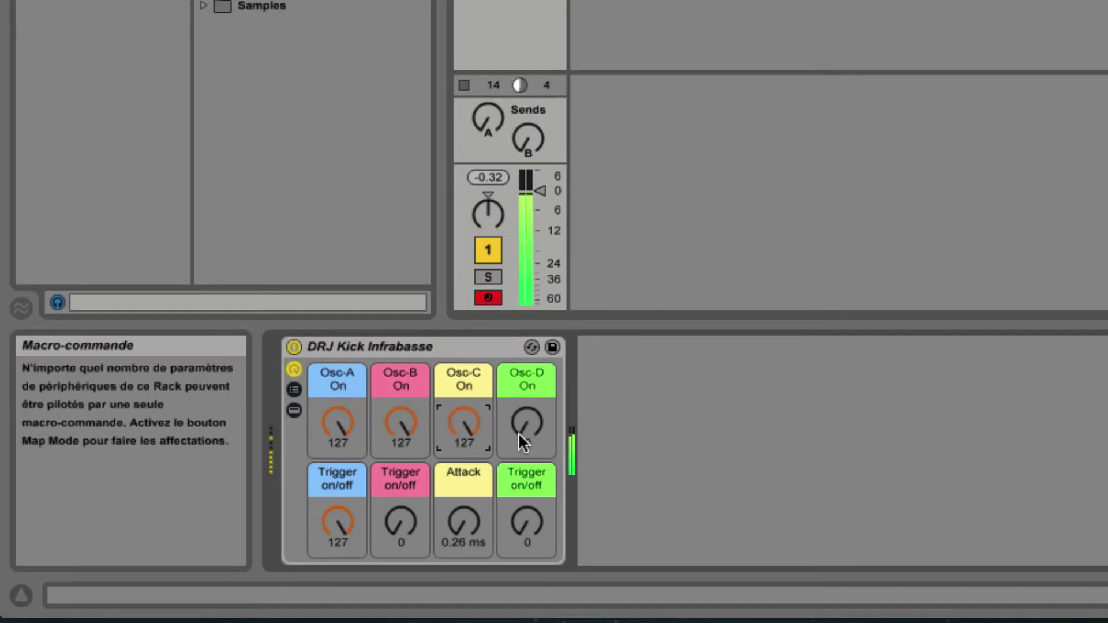
{"action": "left_click_drag", "start_coordinate": [529, 427], "coordinate": [528, 354]}
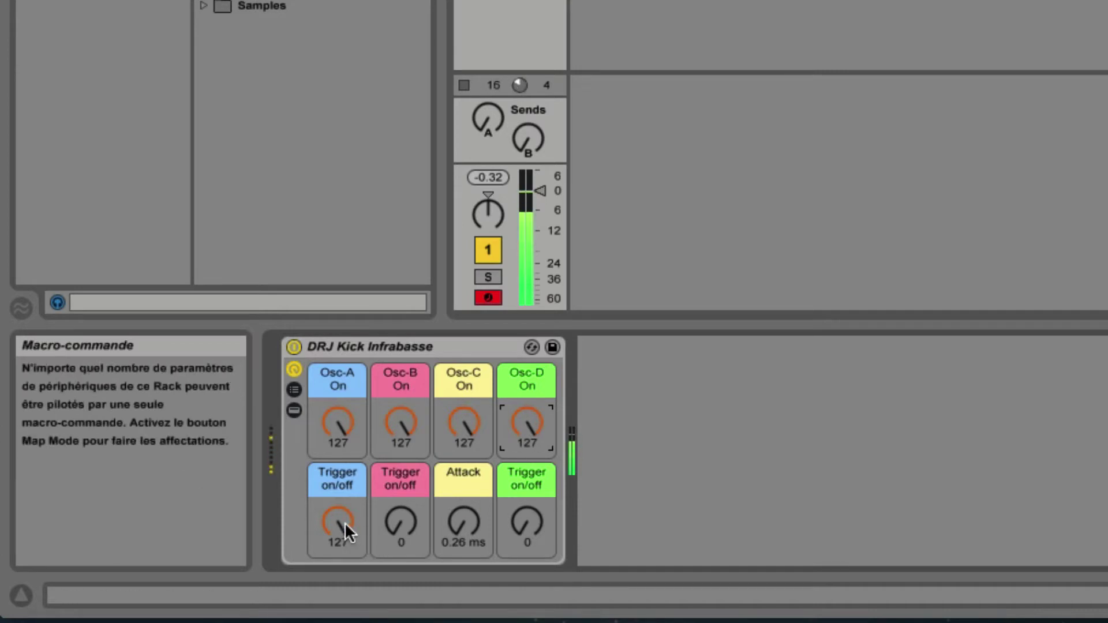
Step: Set the rack's Attack macro to 4.12 ms and the green Trigger macro to 127, and show the devices inside the rack
{"action": "left_click_drag", "start_coordinate": [342, 518], "coordinate": [403, 448]}
{"action": "left_click_drag", "start_coordinate": [406, 511], "coordinate": [528, 485]}
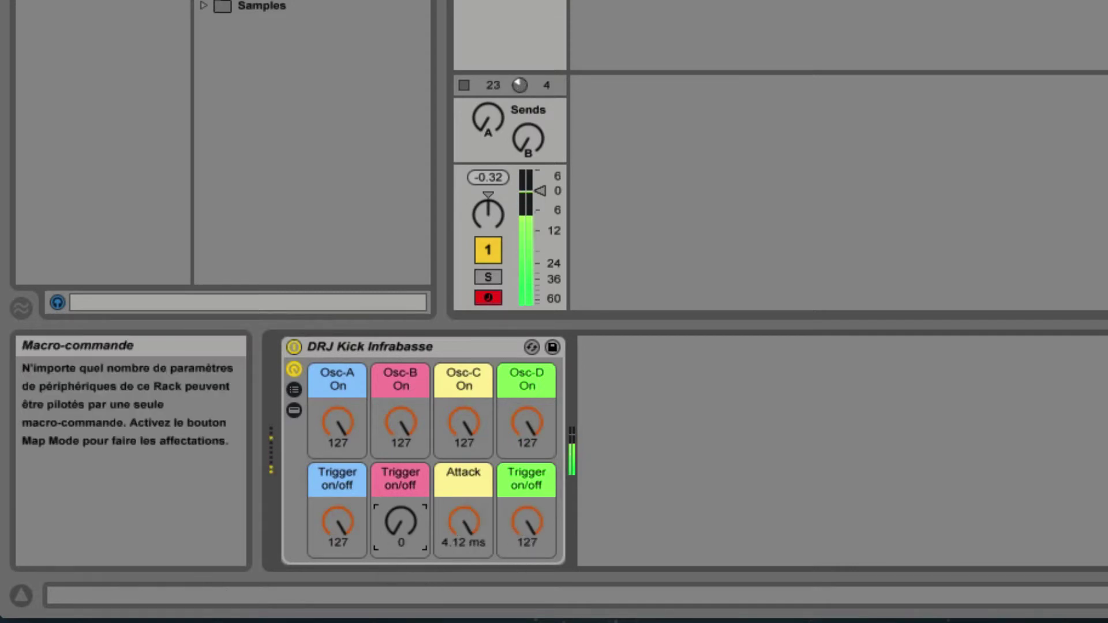
{"action": "mouse_move", "coordinate": [379, 615]}
{"action": "left_click_drag", "start_coordinate": [404, 515], "coordinate": [403, 595]}
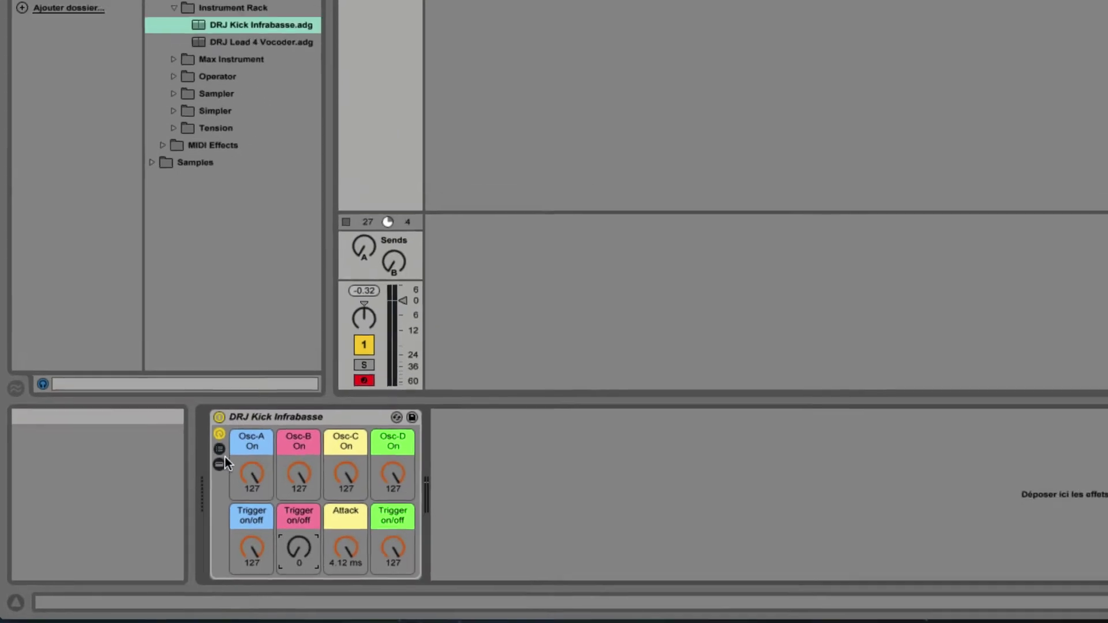
{"action": "left_click", "coordinate": [219, 464]}
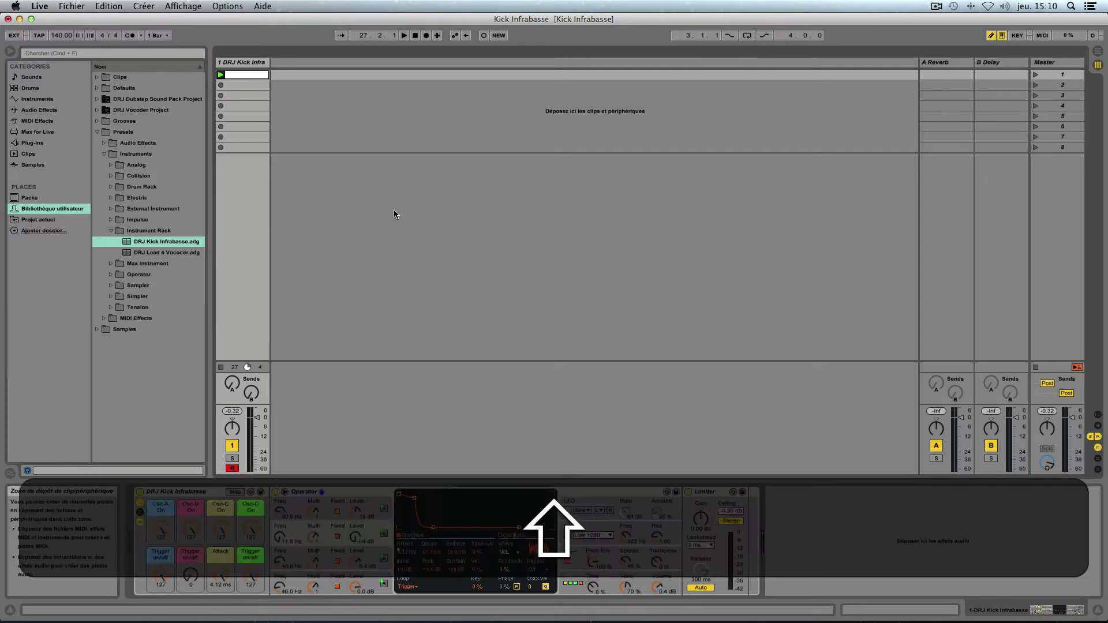
Step: Insert a new MIDI track and delete the EQ Eight device from it
{"action": "key", "text": "shift+super+t"}
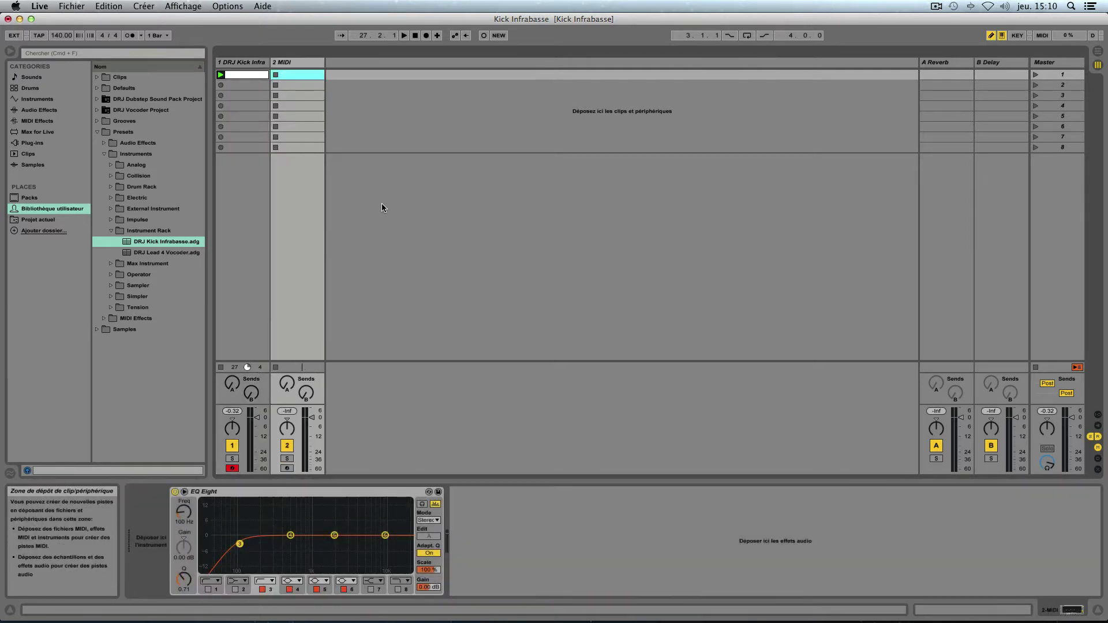
{"action": "left_click", "coordinate": [282, 492]}
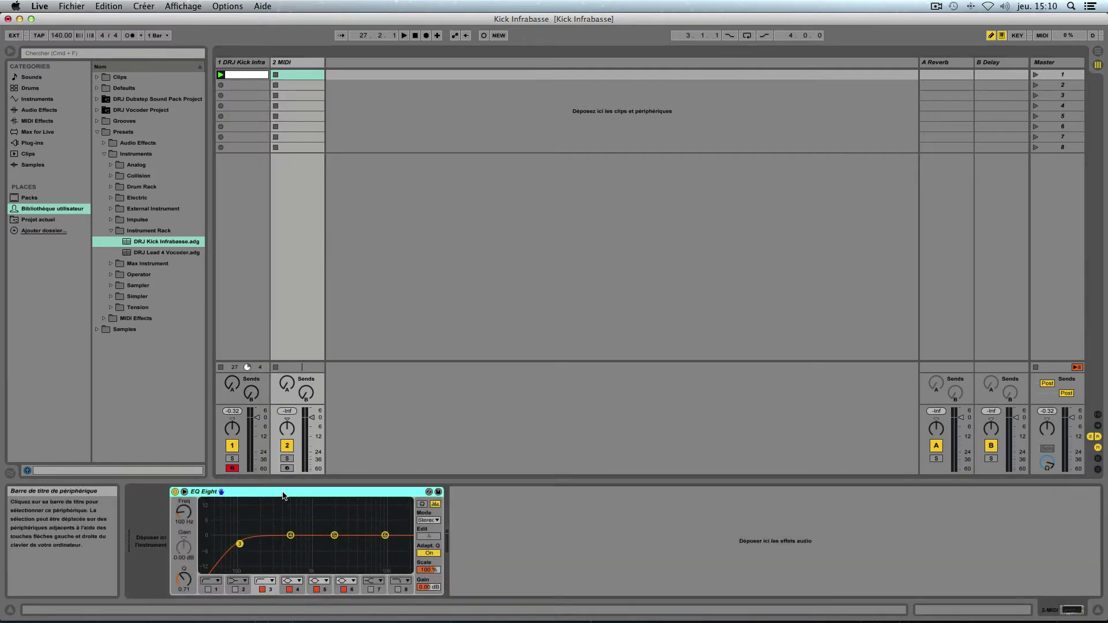
{"action": "key", "text": "BackSpace"}
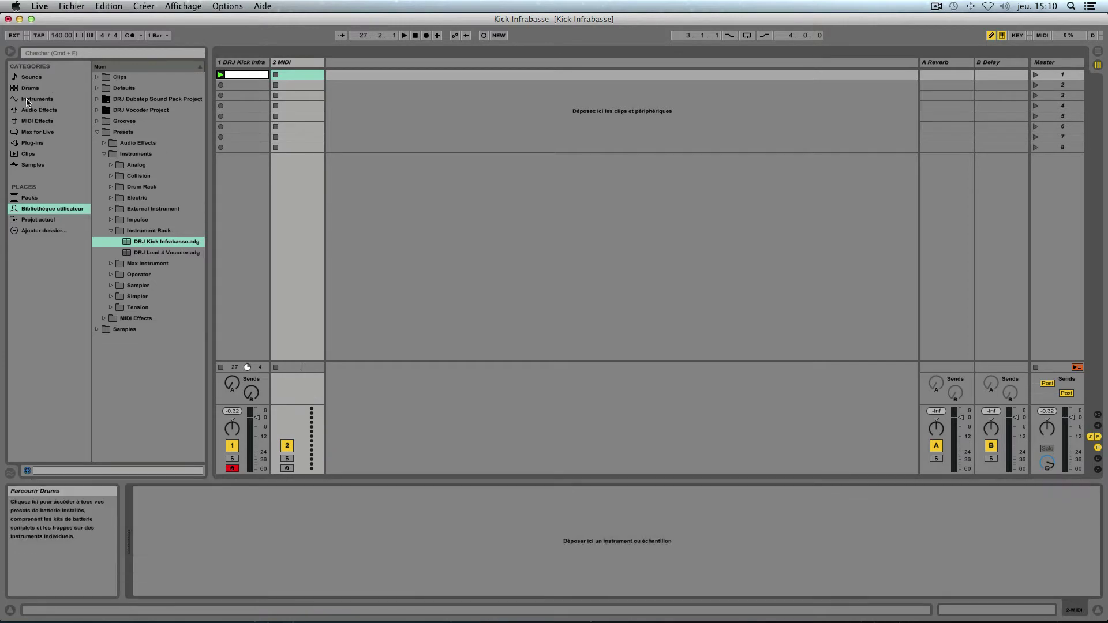
Step: Load the Operator instrument on the new MIDI track and choose the algorithm with all four oscillators in parallel
{"action": "left_click", "coordinate": [30, 101]}
{"action": "double_click", "coordinate": [126, 154]}
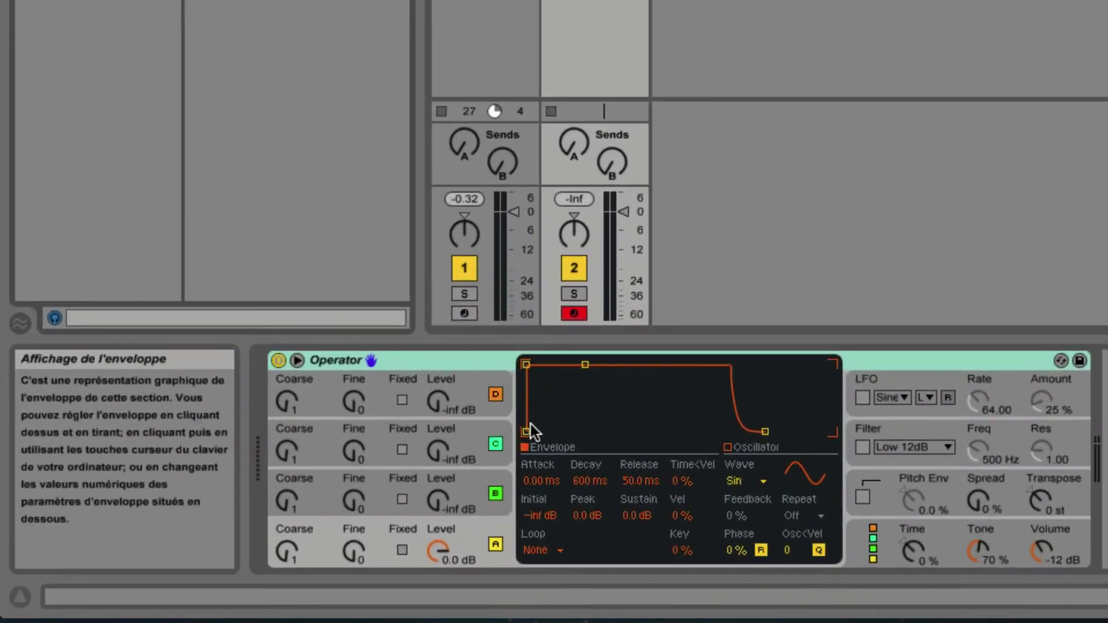
{"action": "left_click", "coordinate": [872, 550]}
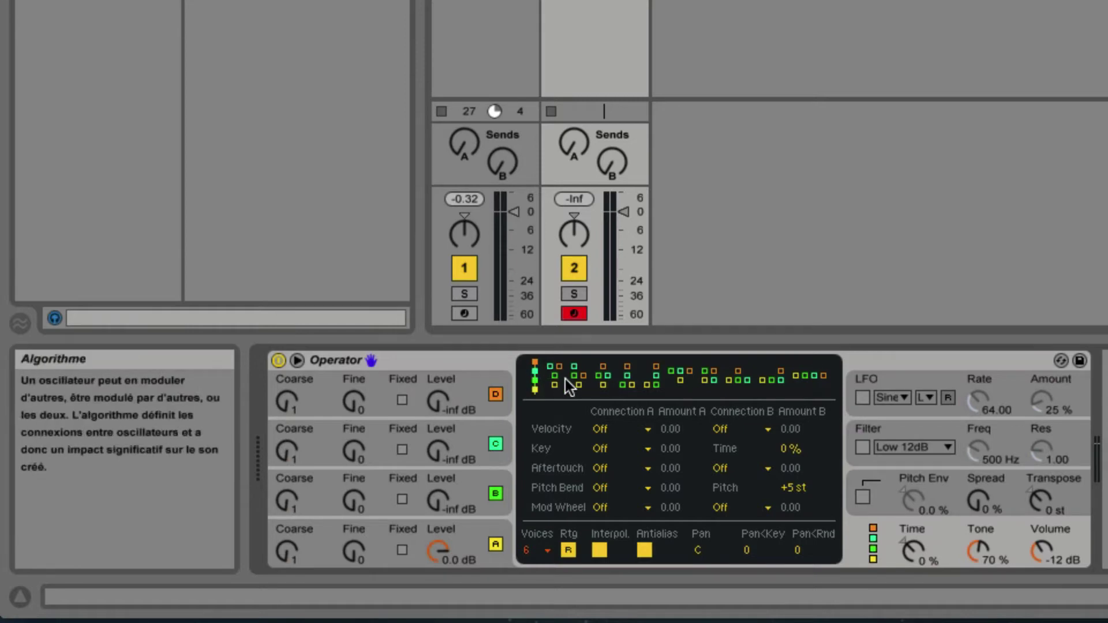
{"action": "left_click", "coordinate": [811, 377]}
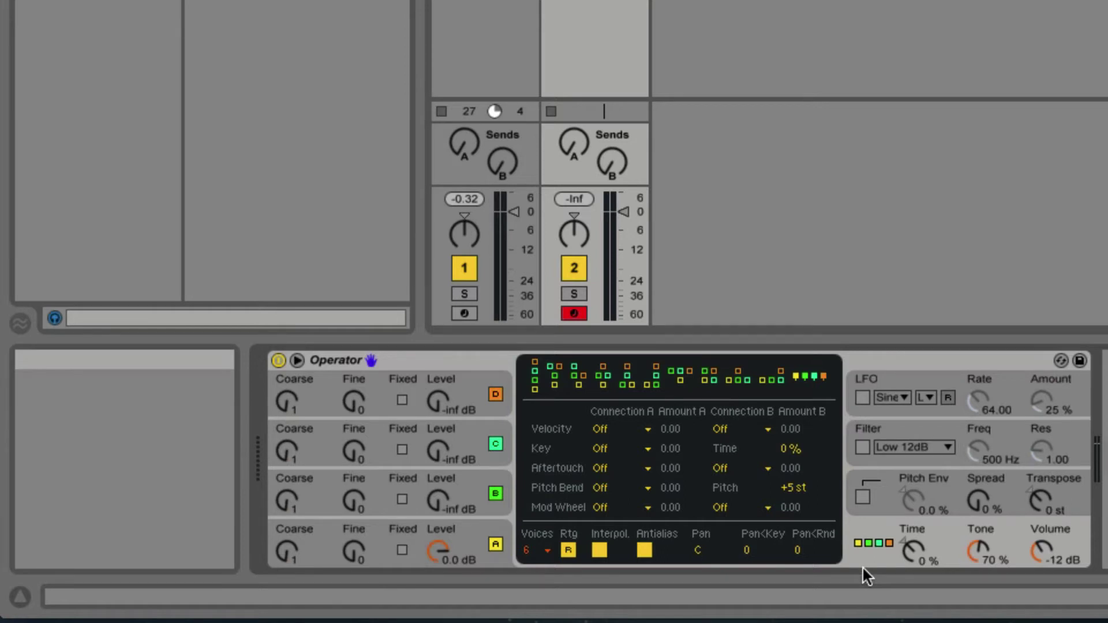
Step: Enable Fixed frequency mode for Operator's oscillator A and set its frequency to 46 Hz
{"action": "left_click", "coordinate": [474, 532]}
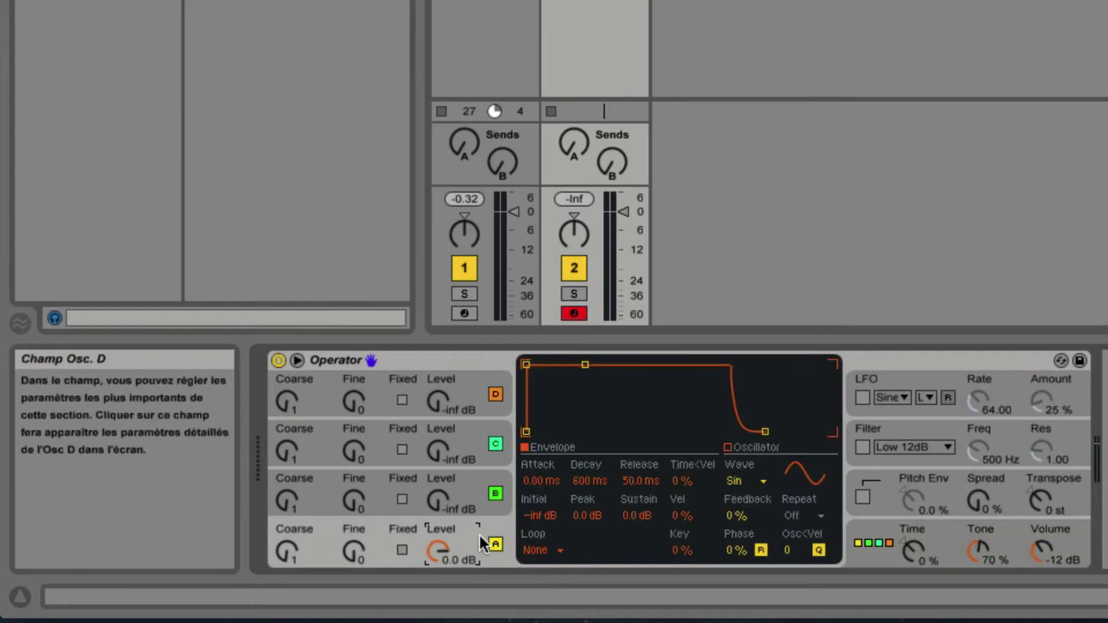
{"action": "left_click", "coordinate": [401, 549]}
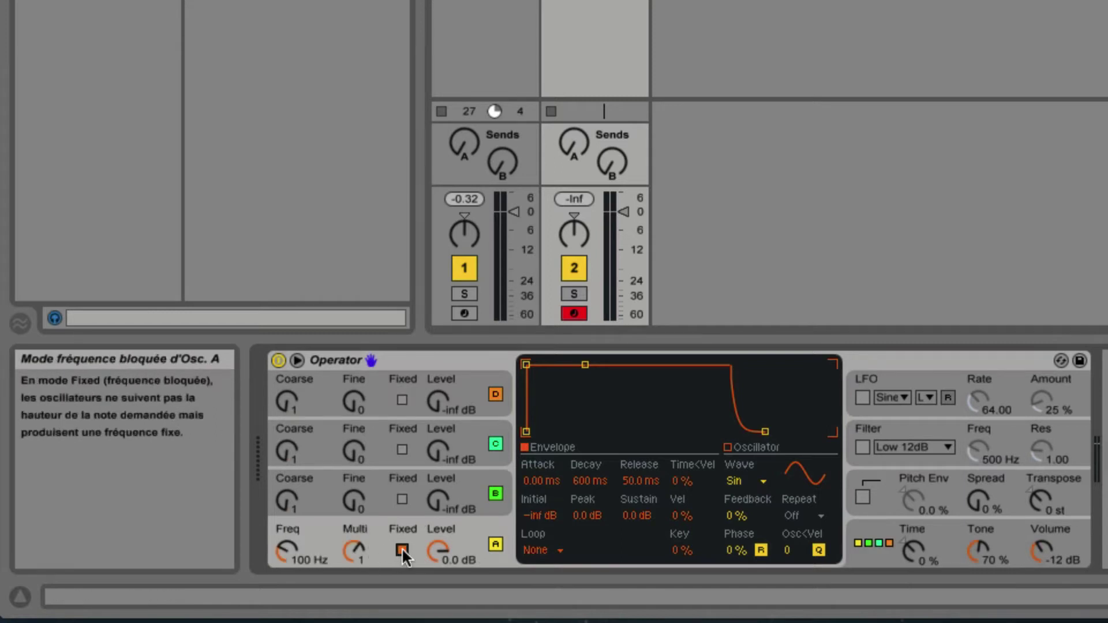
{"action": "left_click", "coordinate": [402, 548]}
{"action": "left_click", "coordinate": [402, 549]}
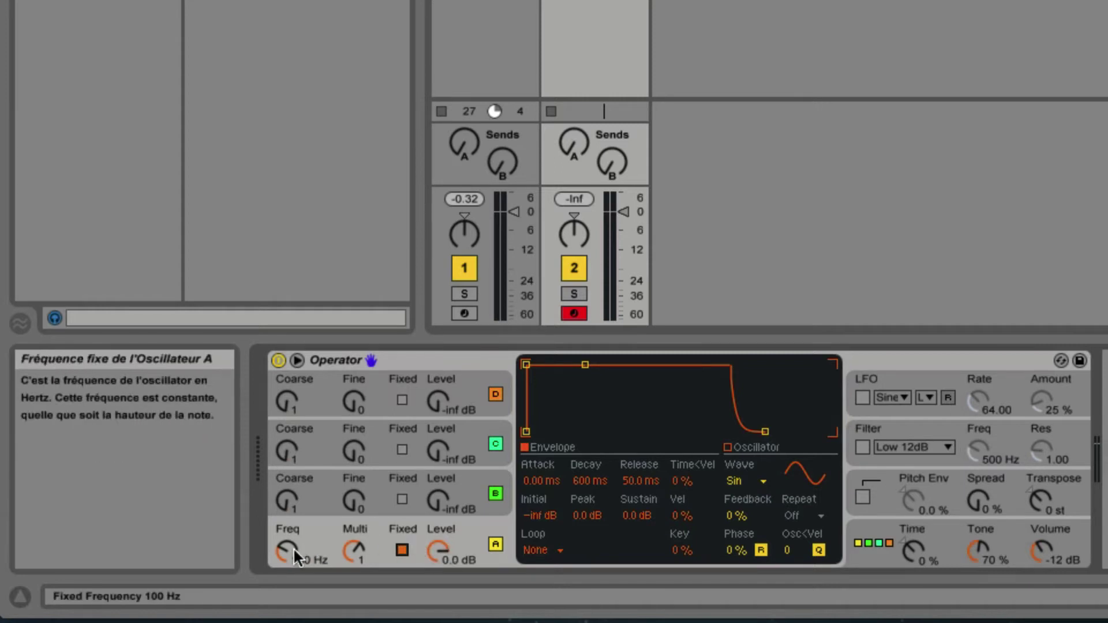
{"action": "left_click_drag", "start_coordinate": [293, 547], "coordinate": [294, 555]}
{"action": "type", "text": "46"}
{"action": "key", "text": "Return"}
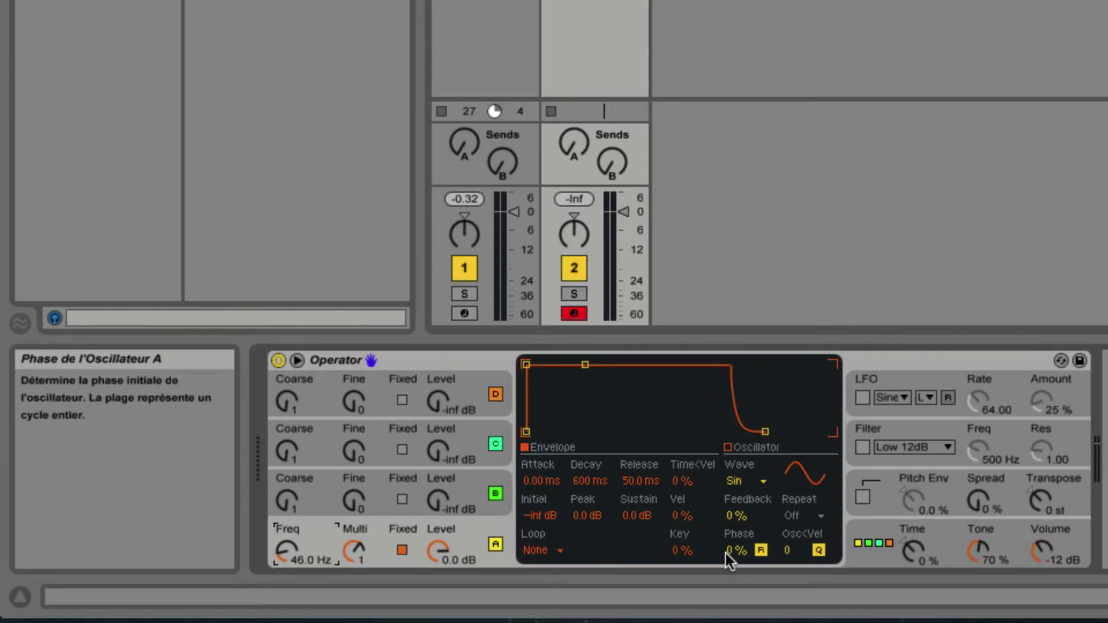
Step: Set oscillator A's phase to 25 % and lengthen the attack of its volume envelope
{"action": "left_click_drag", "start_coordinate": [736, 555], "coordinate": [735, 532]}
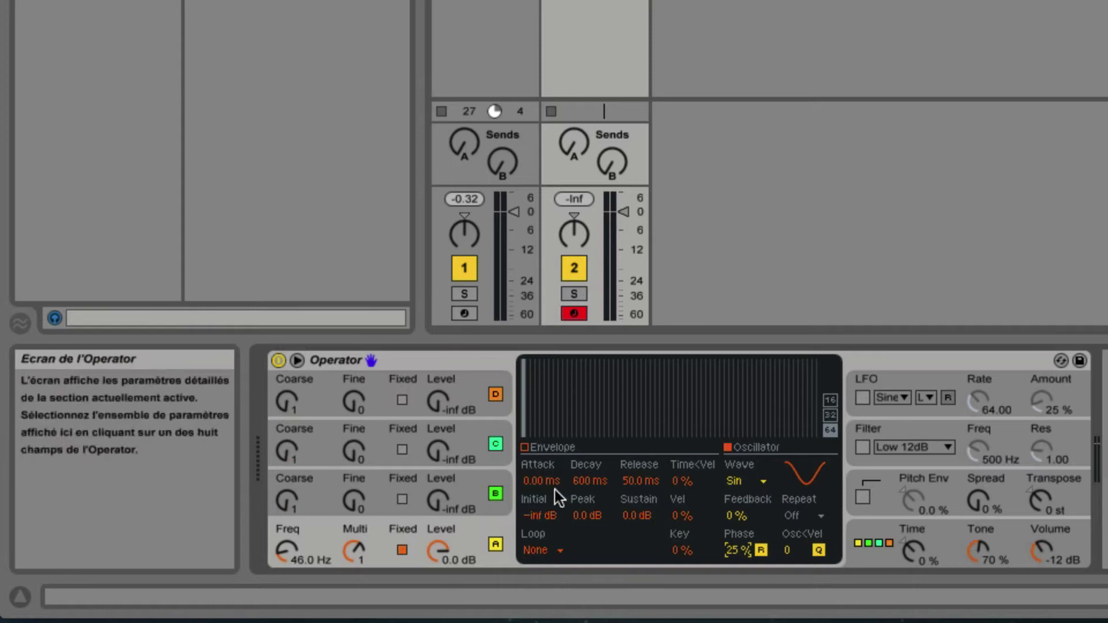
{"action": "left_click", "coordinate": [525, 447]}
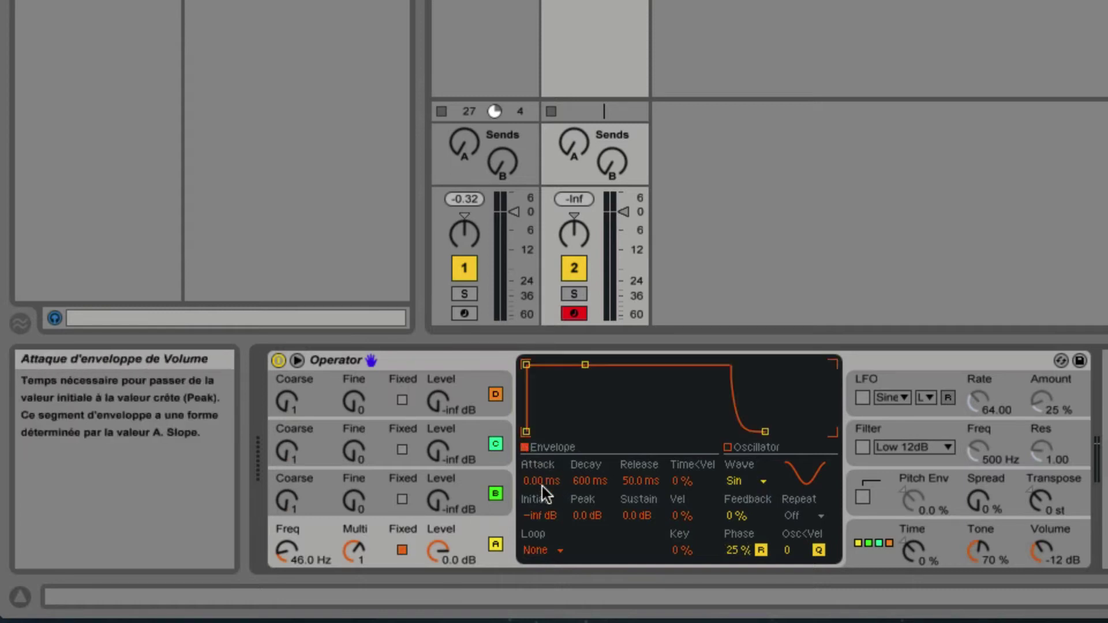
{"action": "left_click_drag", "start_coordinate": [542, 486], "coordinate": [542, 459]}
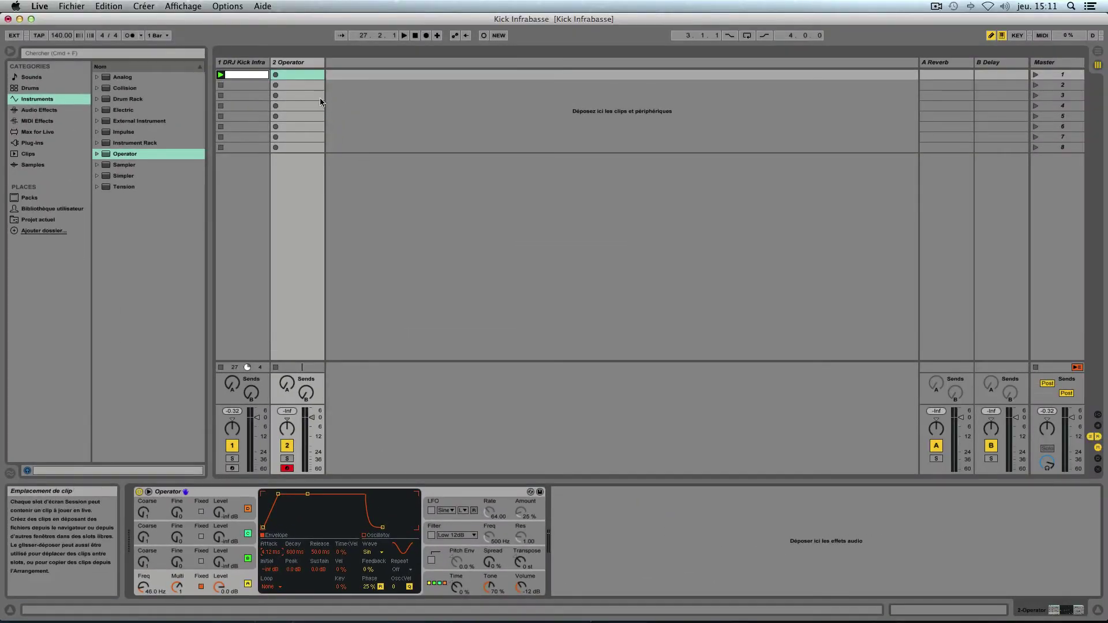
Step: Create a MIDI clip in the Operator track's first slot and draw a C3 note from 1.1.1 to 1.1.3
{"action": "double_click", "coordinate": [308, 75]}
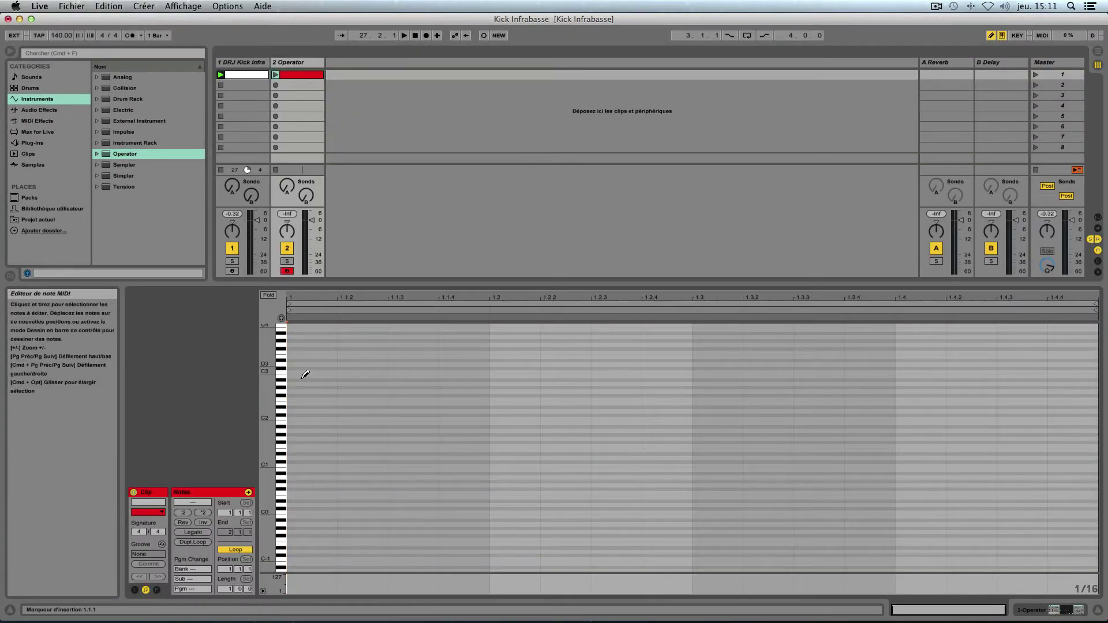
{"action": "left_click_drag", "start_coordinate": [272, 413], "coordinate": [311, 418]}
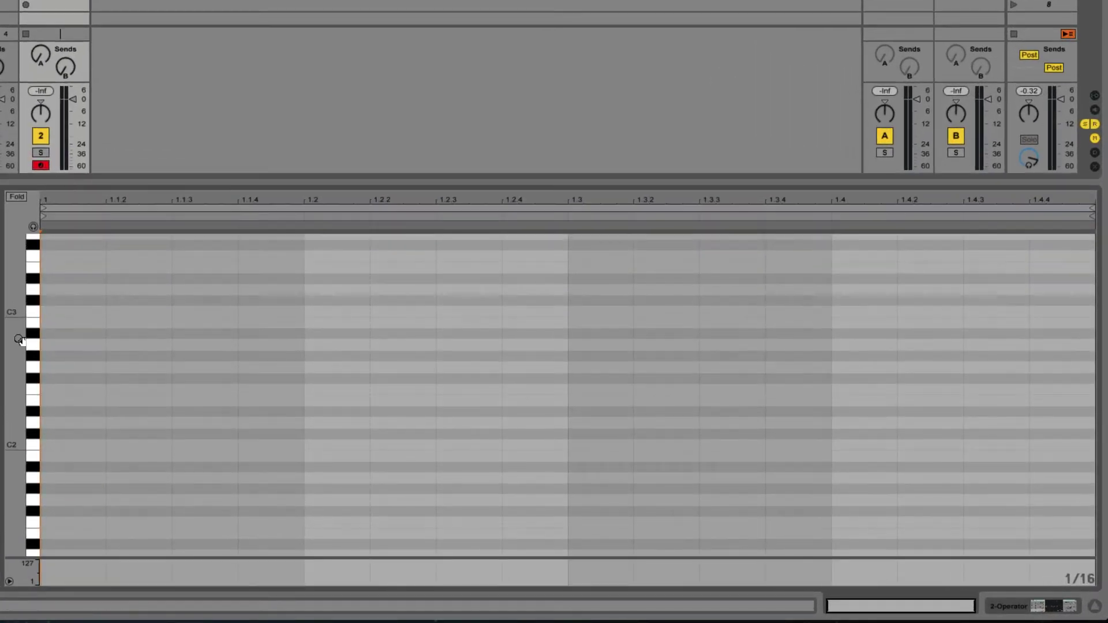
{"action": "key", "text": "b"}
{"action": "left_click", "coordinate": [69, 312]}
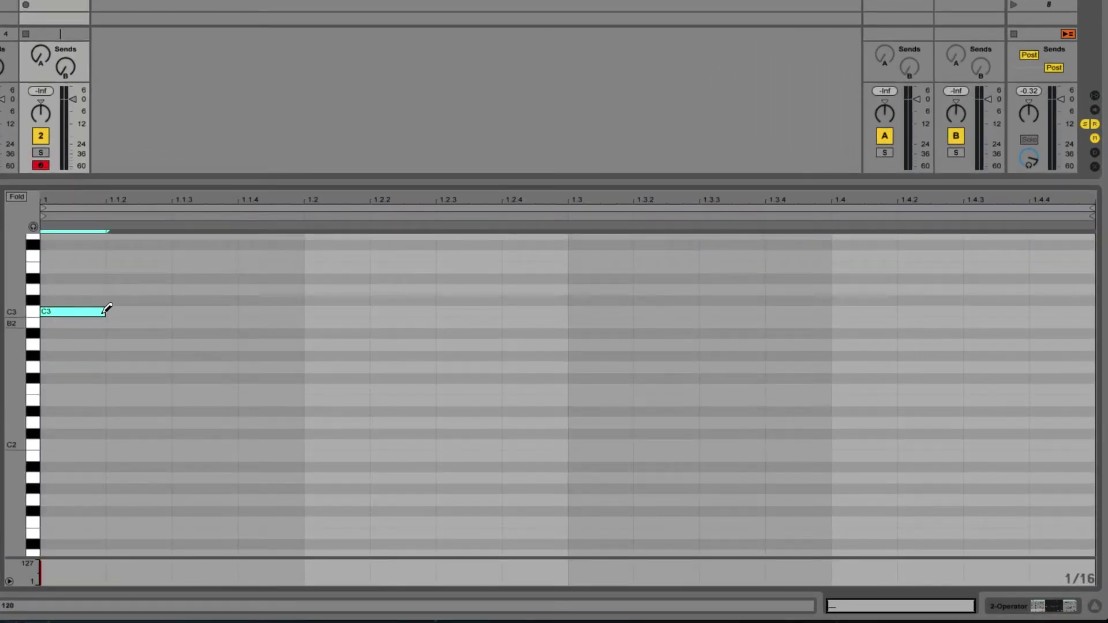
{"action": "left_click_drag", "start_coordinate": [105, 312], "coordinate": [164, 319]}
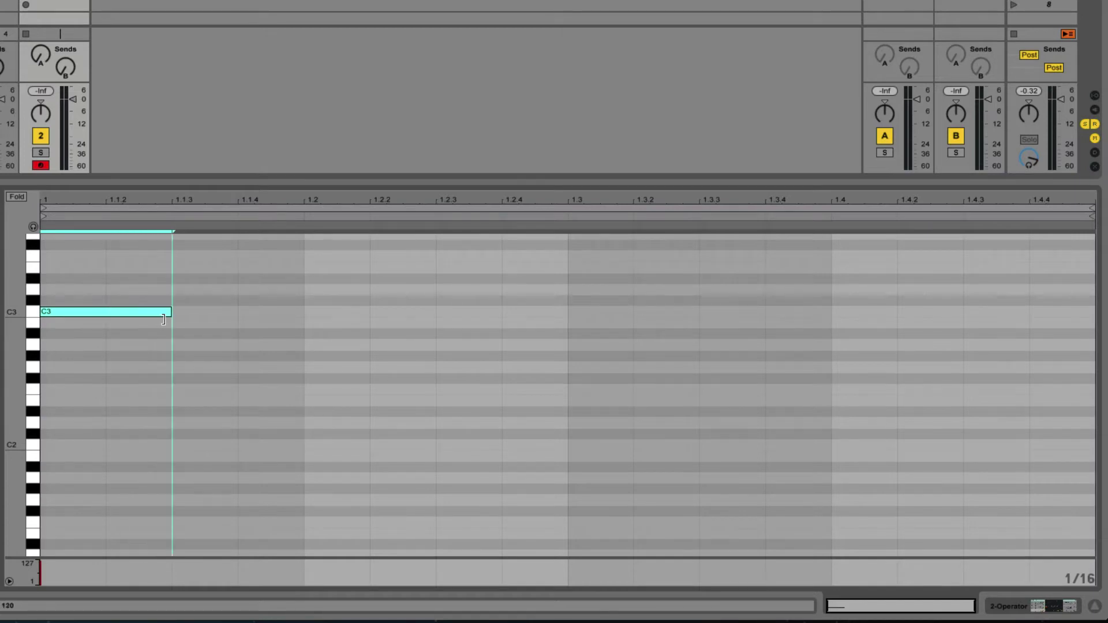
Step: Draw a second C3 note starting at beat 1.2, two sixteenths long, undoing the faulty attempts to lengthen it
{"action": "left_click", "coordinate": [309, 312]}
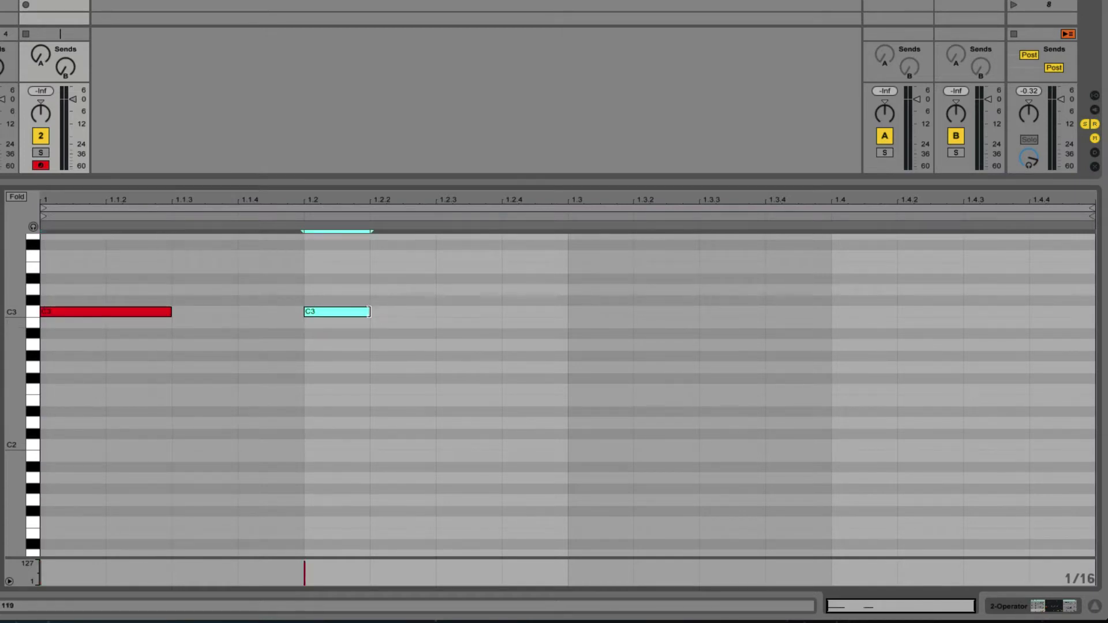
{"action": "left_click", "coordinate": [415, 310]}
{"action": "key", "text": "super+z"}
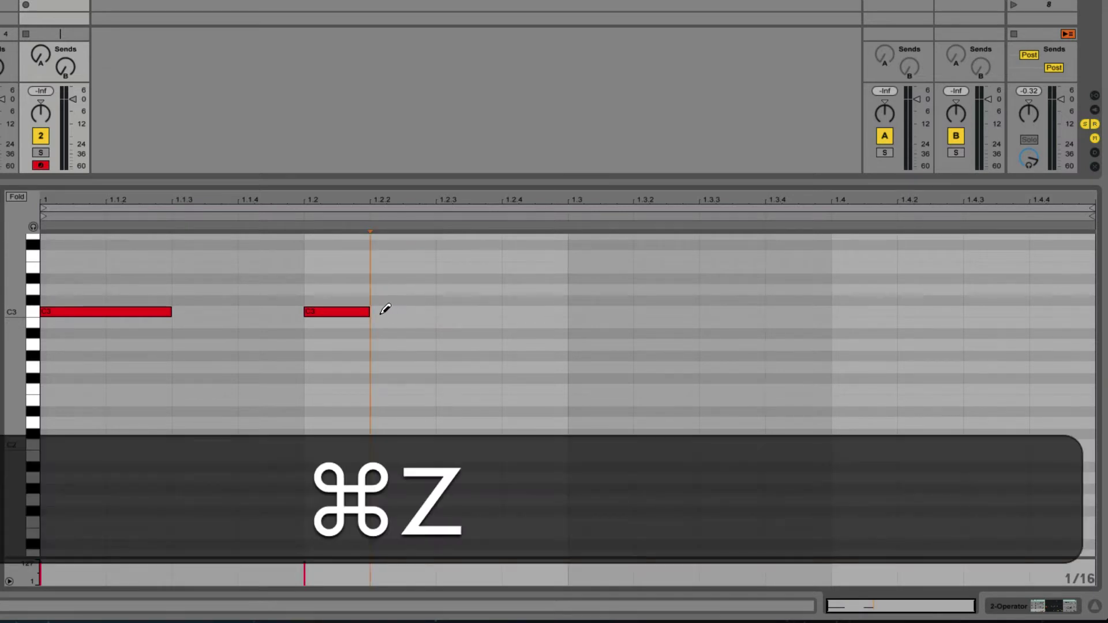
{"action": "key", "text": "super+z"}
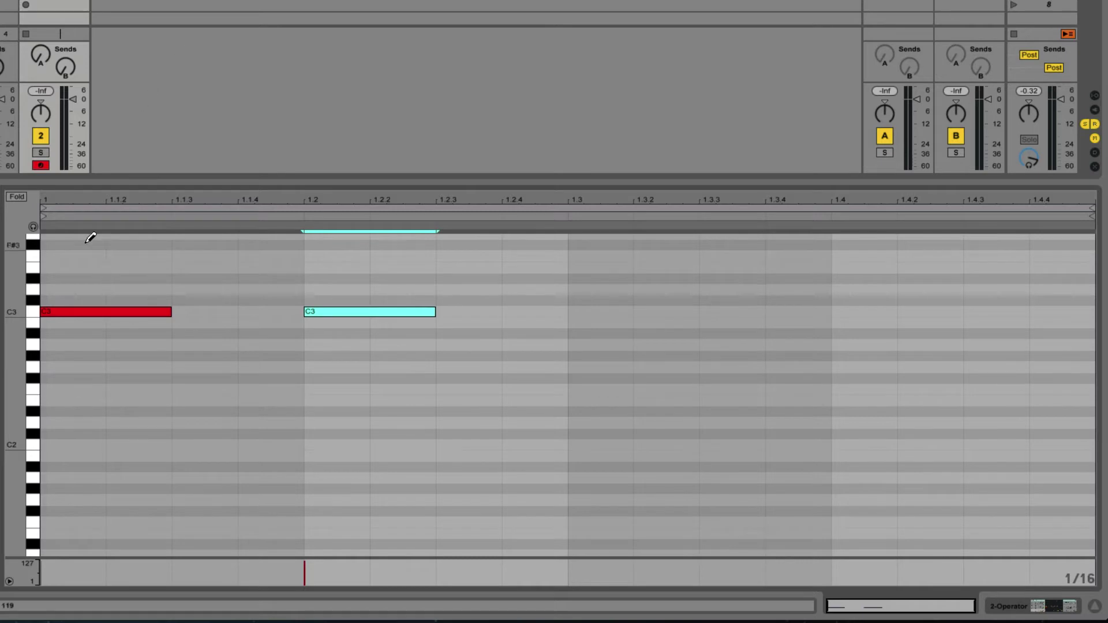
Step: Turn off Draw Mode, duplicate the two C3 notes, and shift the copies to start on beats 1.3 and 1.4
{"action": "key", "text": "super"}
{"action": "key", "text": "alt"}
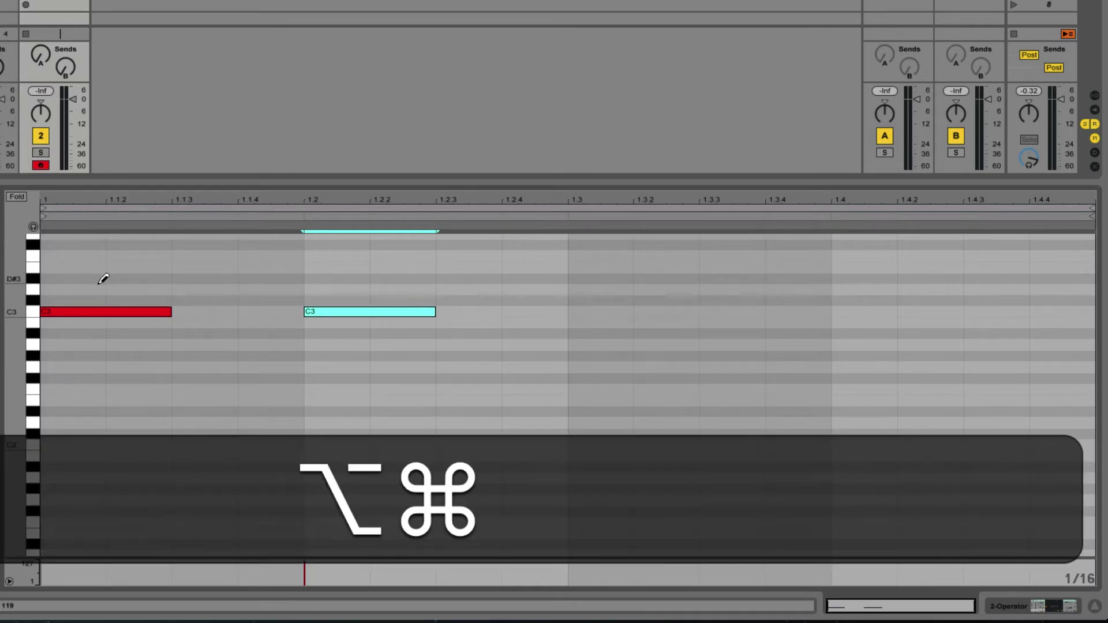
{"action": "right_click", "coordinate": [128, 270]}
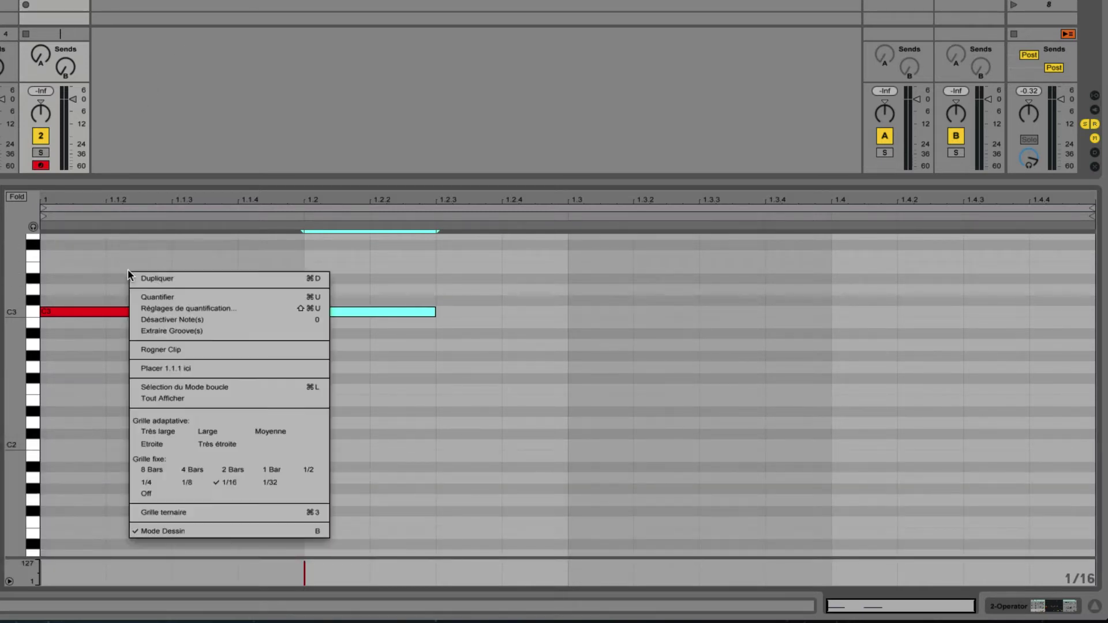
{"action": "left_click", "coordinate": [173, 531]}
{"action": "left_click_drag", "start_coordinate": [92, 302], "coordinate": [372, 392]}
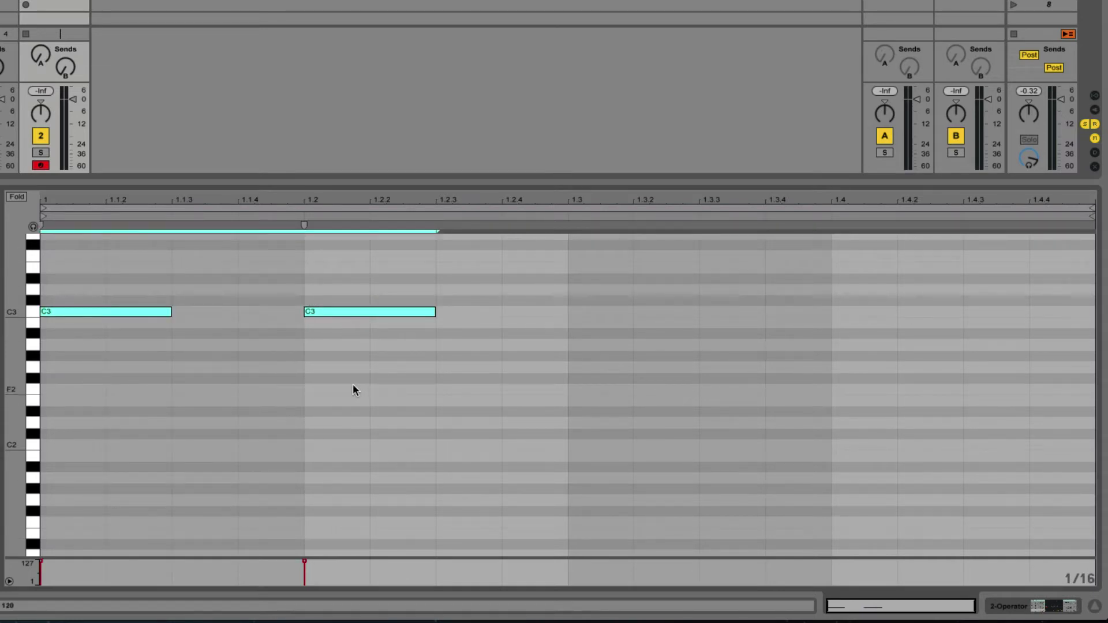
{"action": "key", "text": "super"}
{"action": "key", "text": "super+d"}
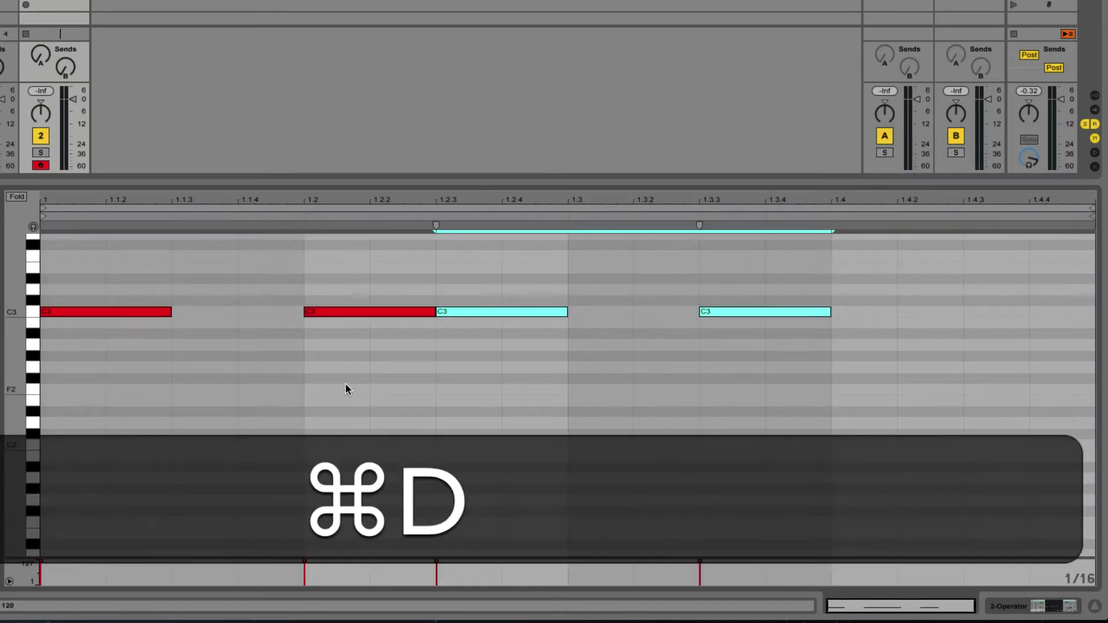
{"action": "key", "text": "Right"}
{"action": "key", "text": "Left"}
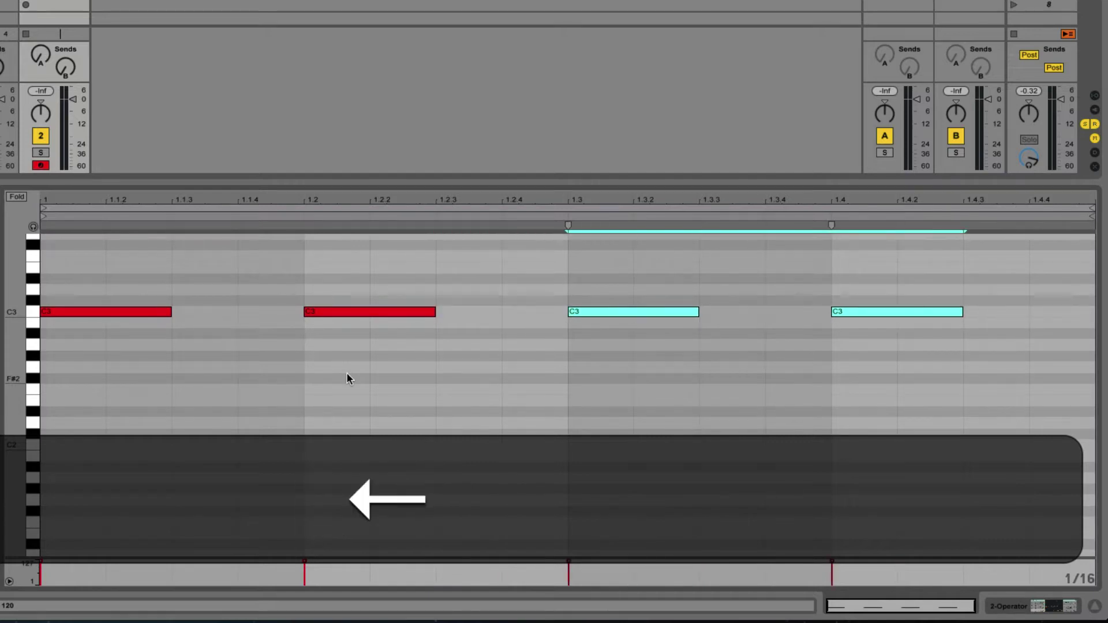
Step: Launch the new clip on the Operator track and stop the clip playing on the DRJ Kick Infra track
{"action": "left_click", "coordinate": [275, 48]}
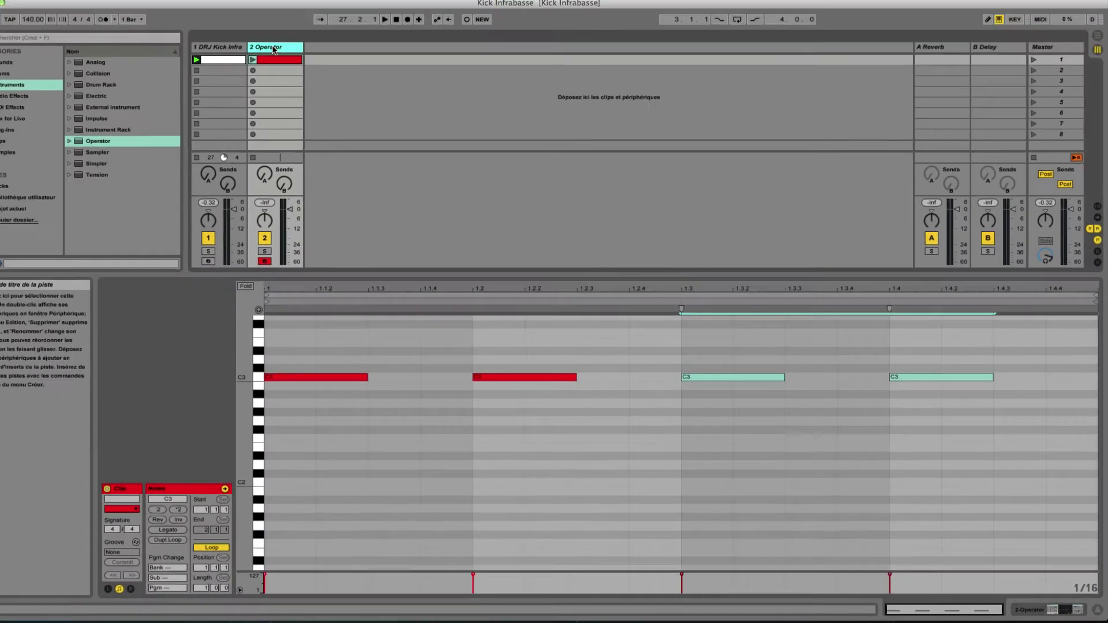
{"action": "left_click", "coordinate": [276, 75]}
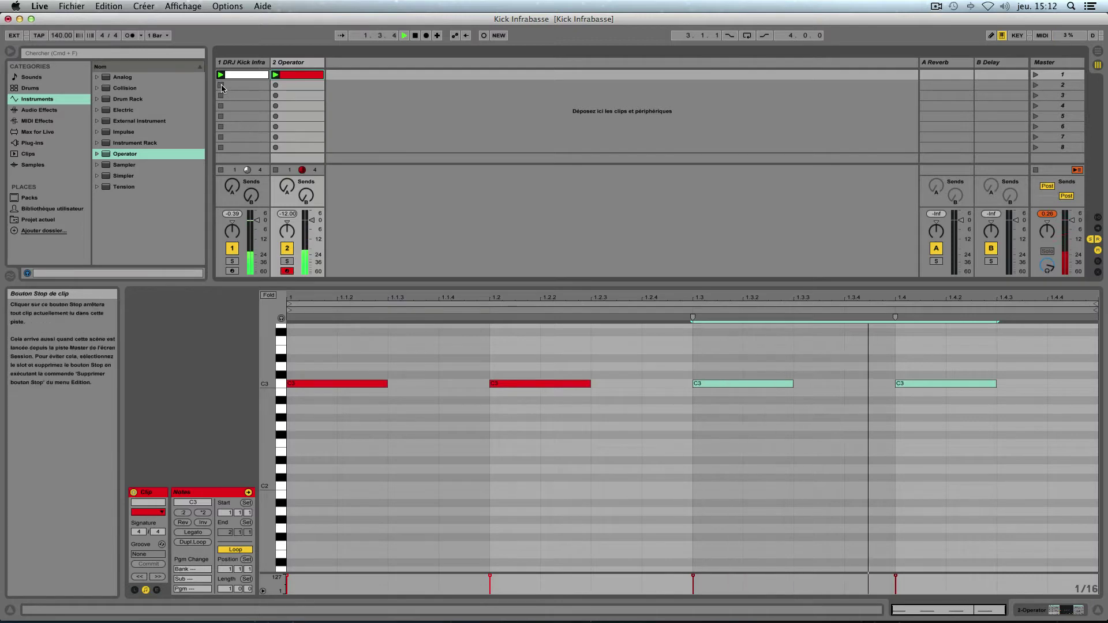
{"action": "left_click", "coordinate": [301, 65]}
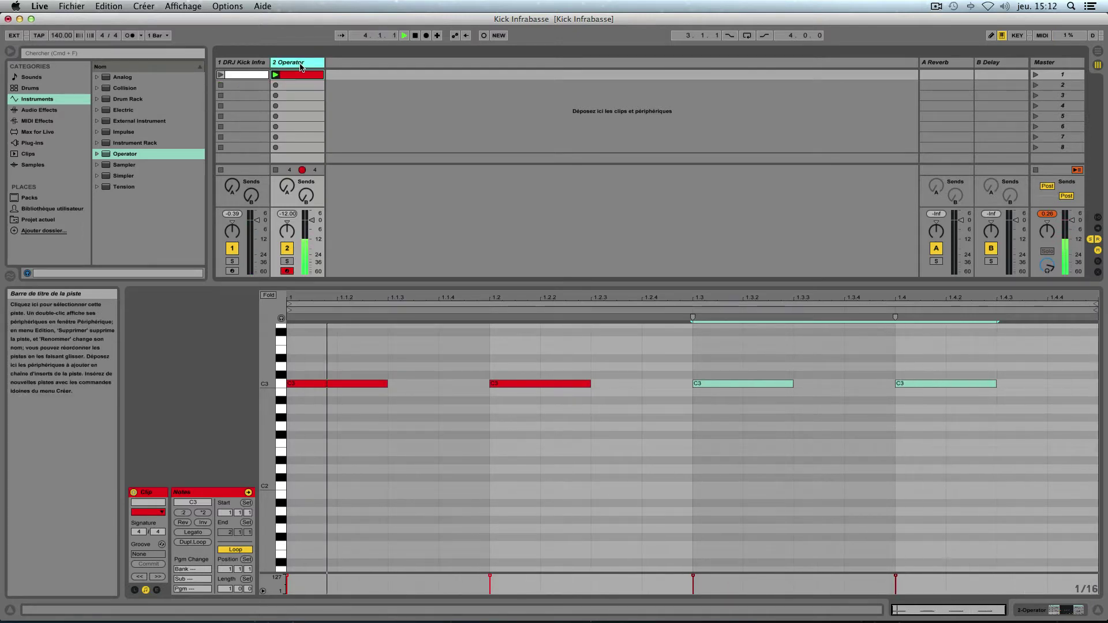
Step: Recolour the Operator track's clip blue and bring up the Operator device for editing
{"action": "right_click", "coordinate": [299, 77]}
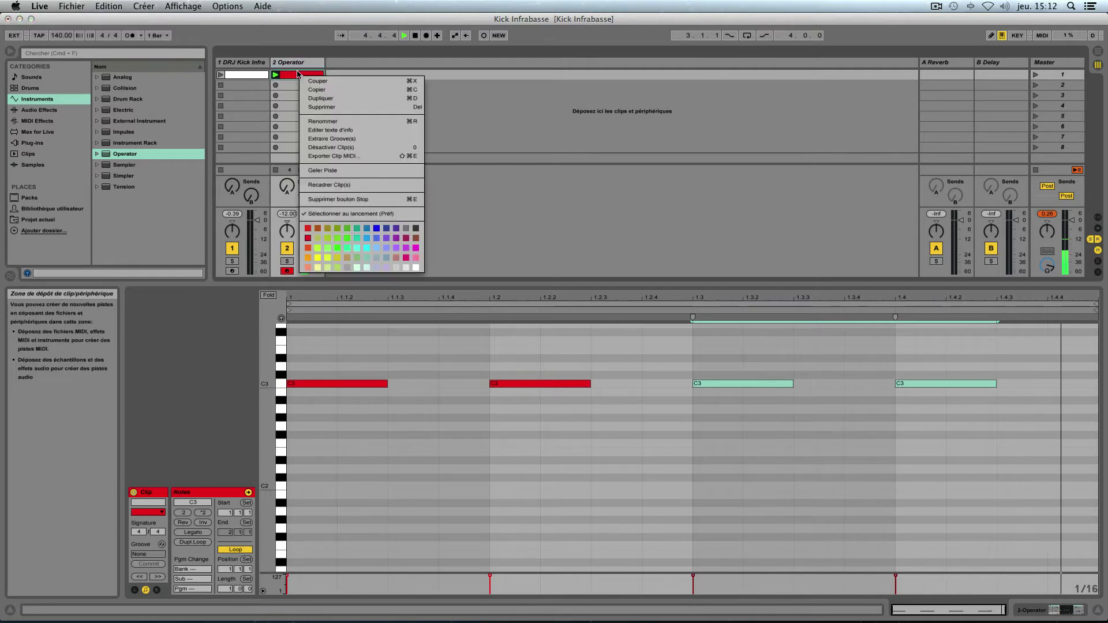
{"action": "left_click", "coordinate": [373, 247]}
{"action": "left_click", "coordinate": [306, 87]}
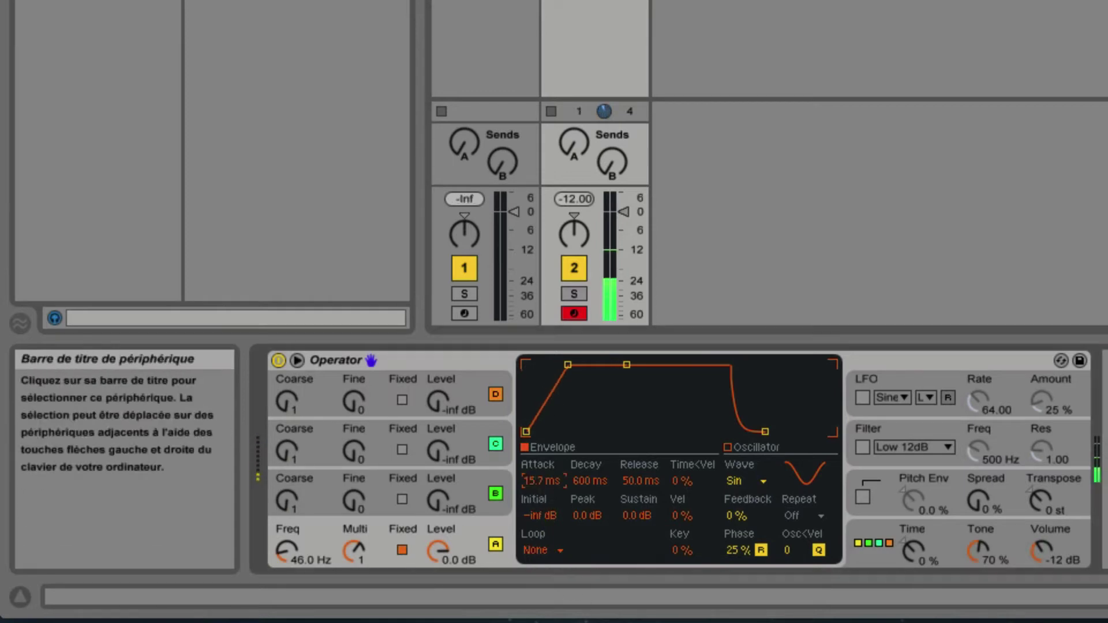
Step: Set oscillator A's volume envelope to 4.53 ms attack, 267 ms decay, -7.2 dB peak and -13 dB sustain, with loop mode Trigger
{"action": "mouse_move", "coordinate": [546, 481]}
{"action": "left_mouse_down"}
{"action": "mouse_move", "coordinate": [545, 444]}
{"action": "mouse_move", "coordinate": [545, 492]}
{"action": "mouse_move", "coordinate": [546, 480]}
{"action": "left_mouse_up"}
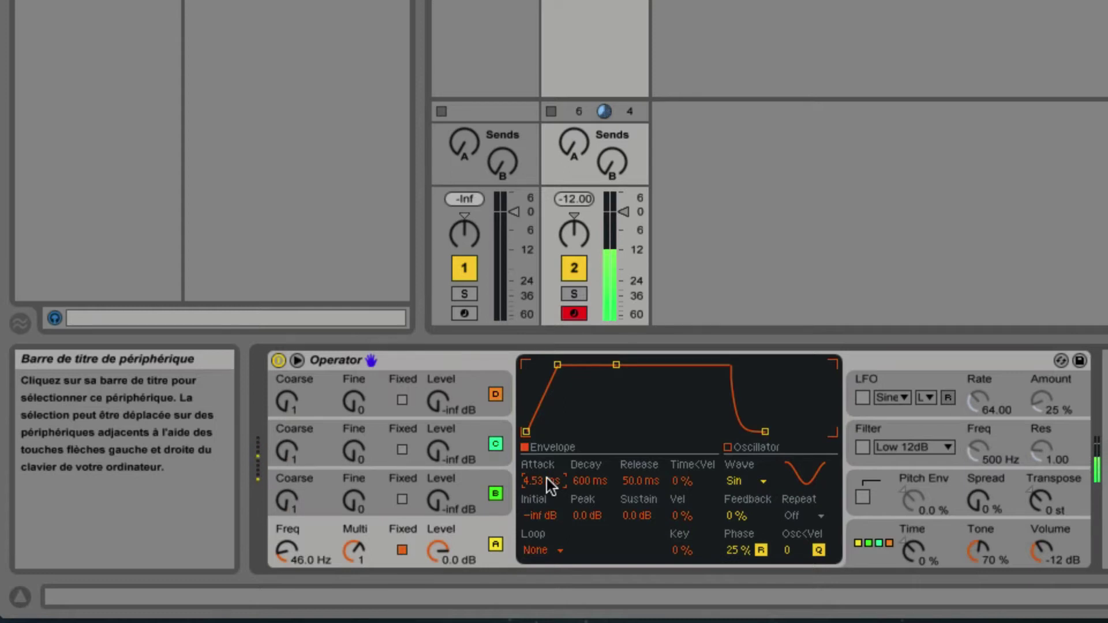
{"action": "left_click_drag", "start_coordinate": [605, 486], "coordinate": [605, 548]}
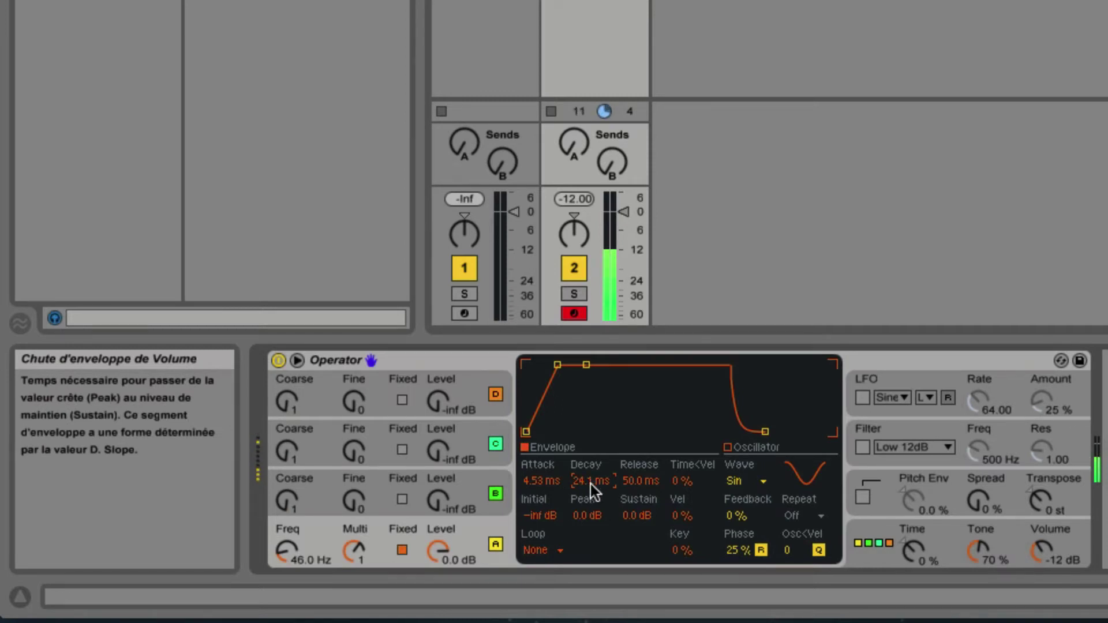
{"action": "left_click_drag", "start_coordinate": [590, 484], "coordinate": [590, 441]}
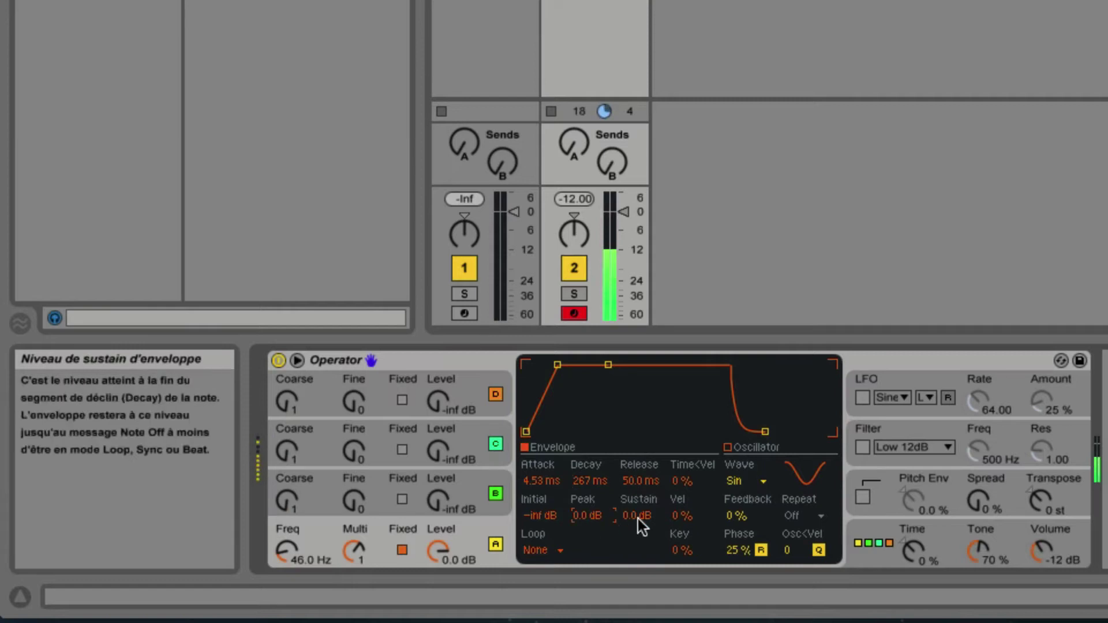
{"action": "left_click_drag", "start_coordinate": [638, 518], "coordinate": [638, 543]}
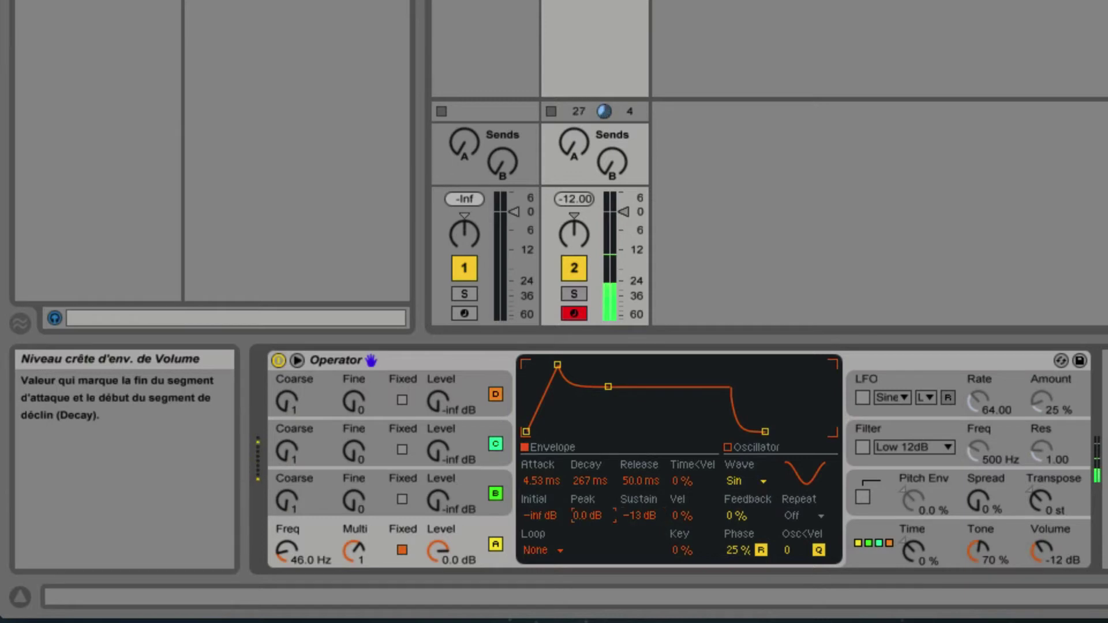
{"action": "left_click_drag", "start_coordinate": [583, 518], "coordinate": [583, 542]}
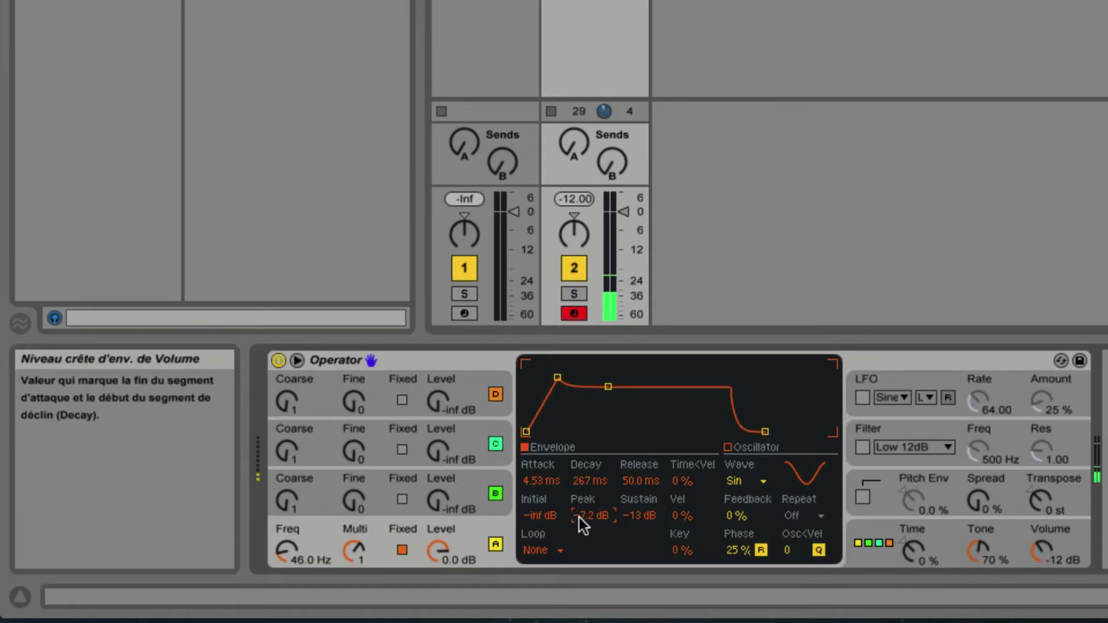
{"action": "left_click", "coordinate": [535, 551]}
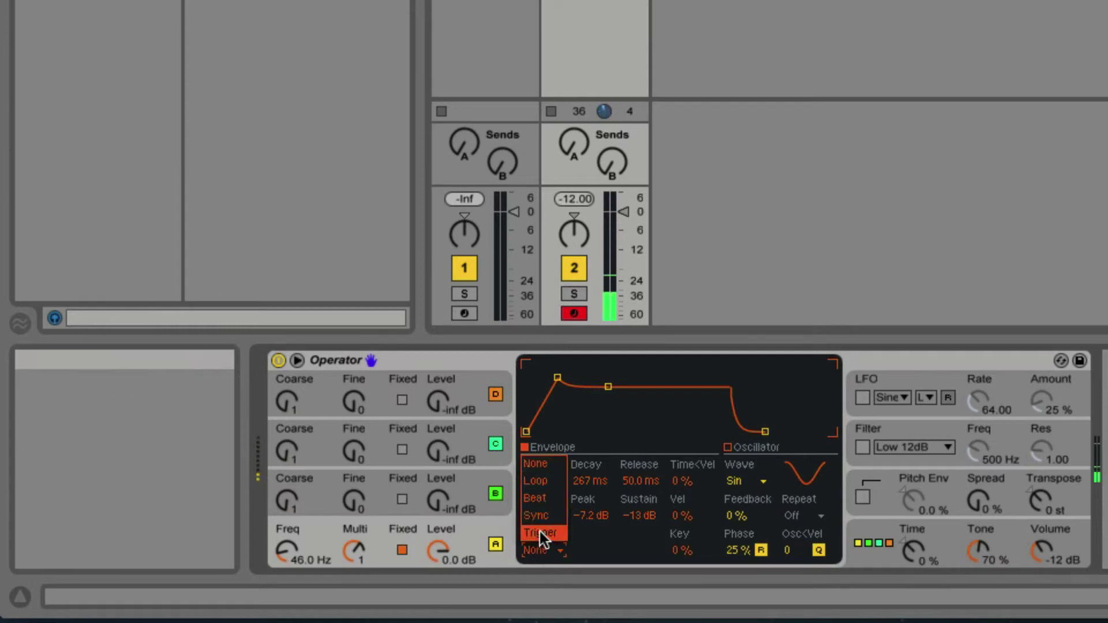
{"action": "left_click", "coordinate": [538, 531]}
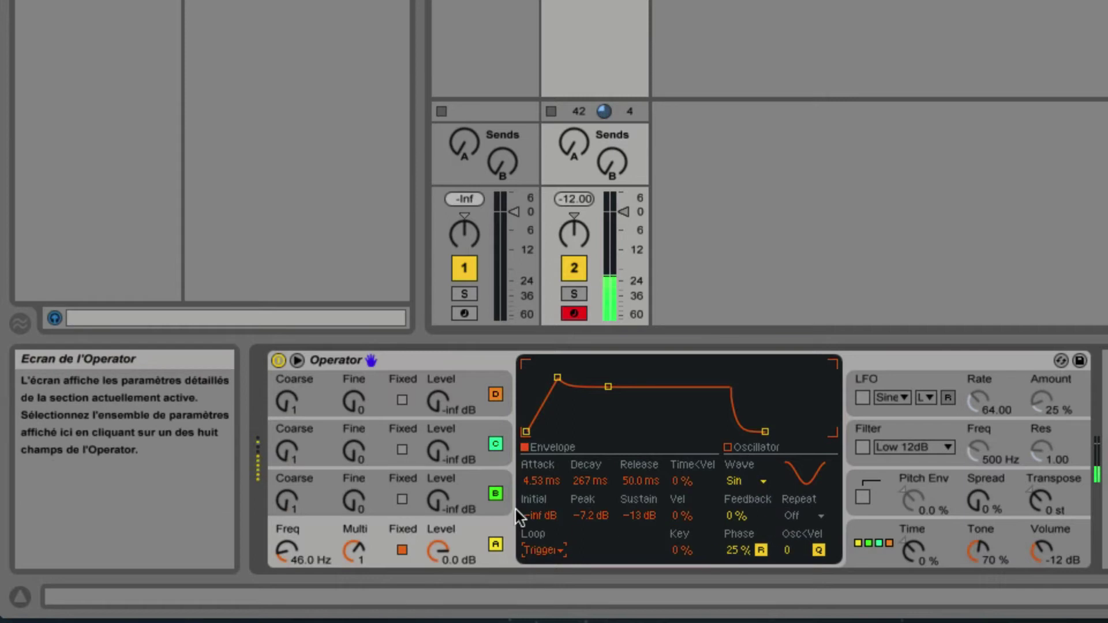
Step: Copy all of oscillator A's settings to oscillator B
{"action": "right_click", "coordinate": [471, 483]}
{"action": "left_click", "coordinate": [486, 475]}
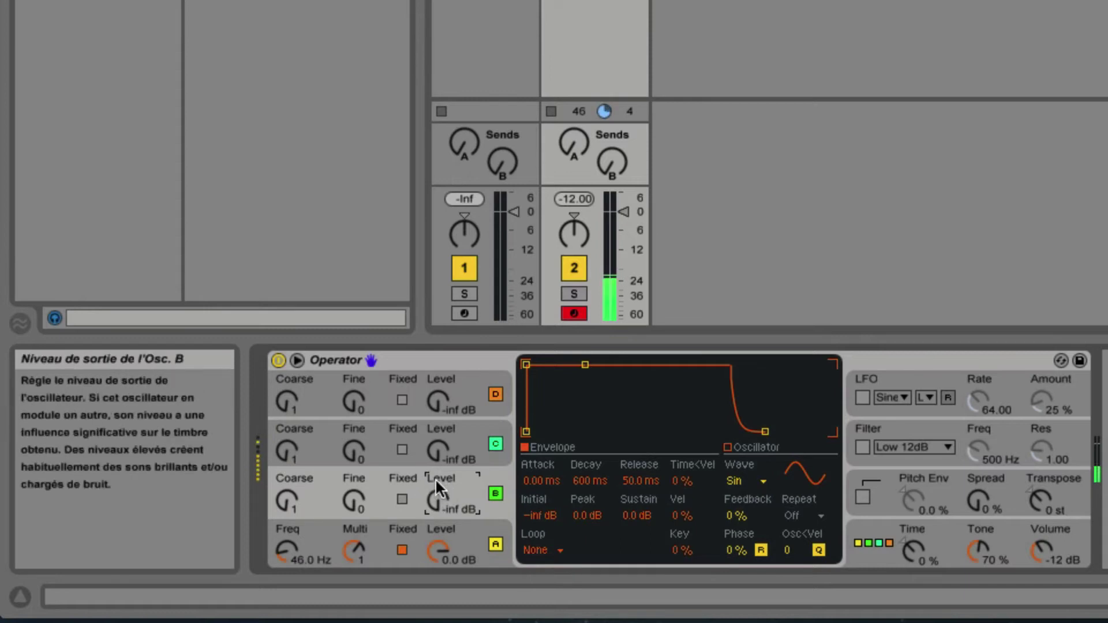
{"action": "right_click", "coordinate": [497, 479]}
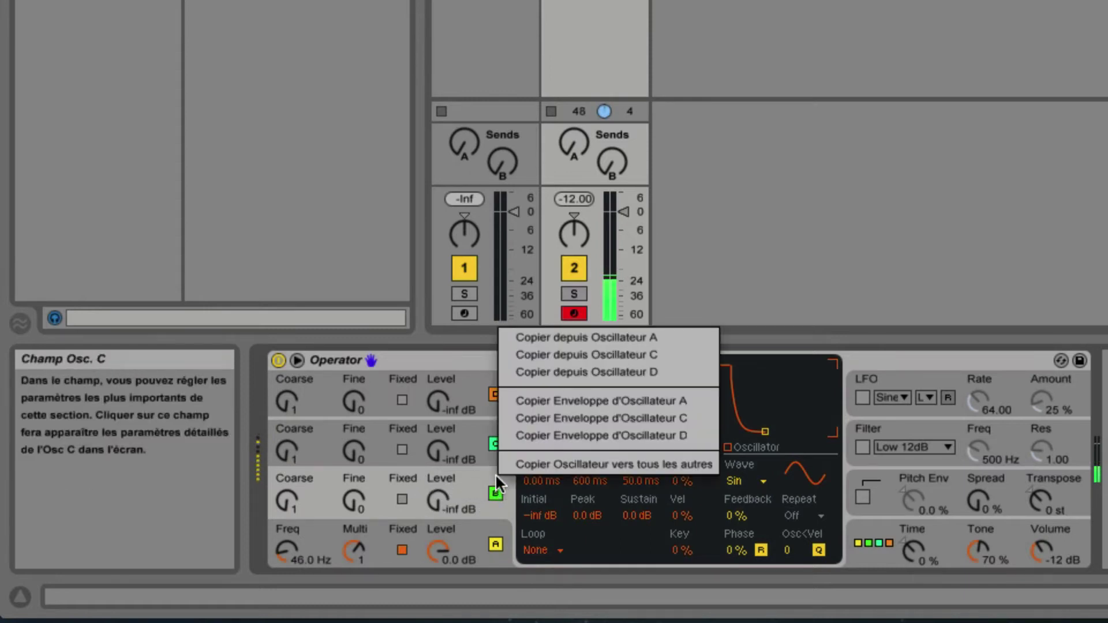
{"action": "left_click", "coordinate": [597, 338]}
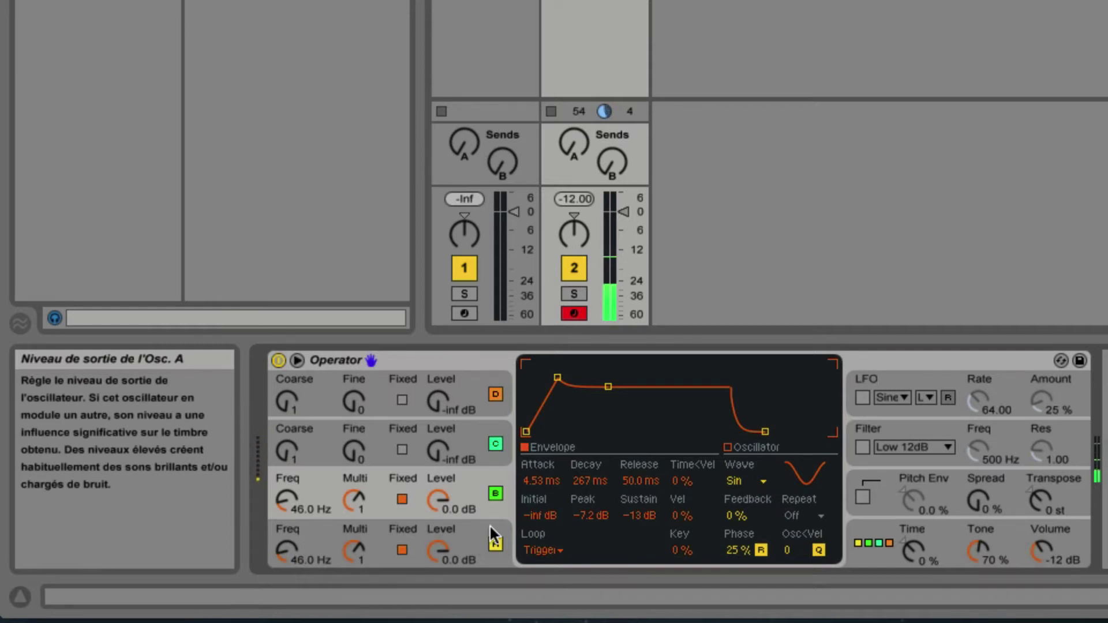
Step: Raise the second partial of oscillator B's waveform to about -1.41 dB and set the oscillator's level to -5.4 dB
{"action": "left_click", "coordinate": [727, 448]}
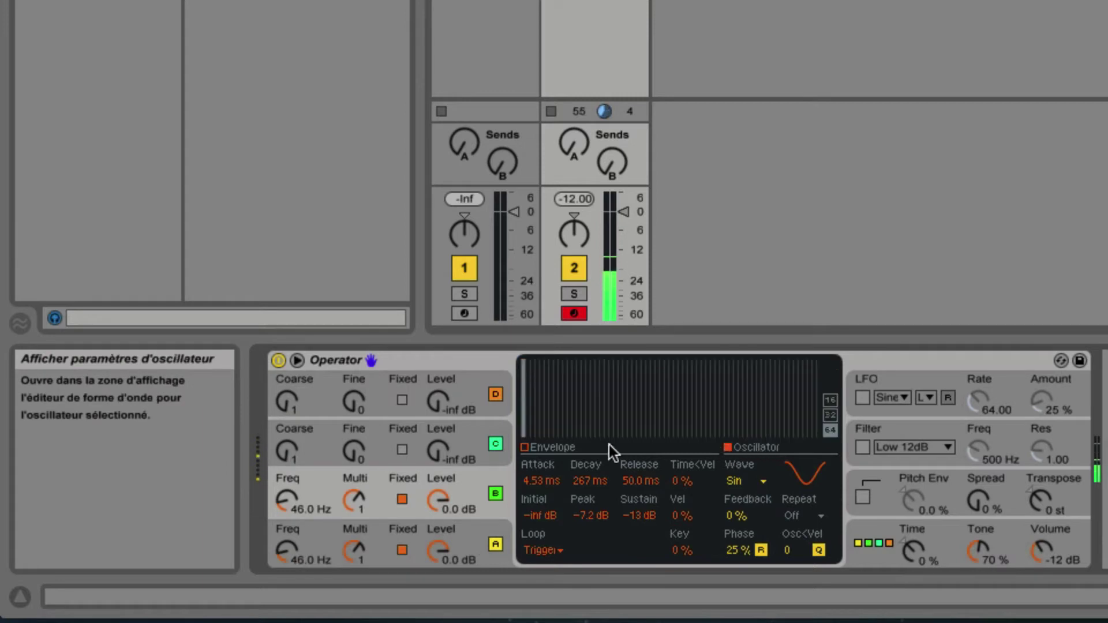
{"action": "left_click", "coordinate": [528, 360]}
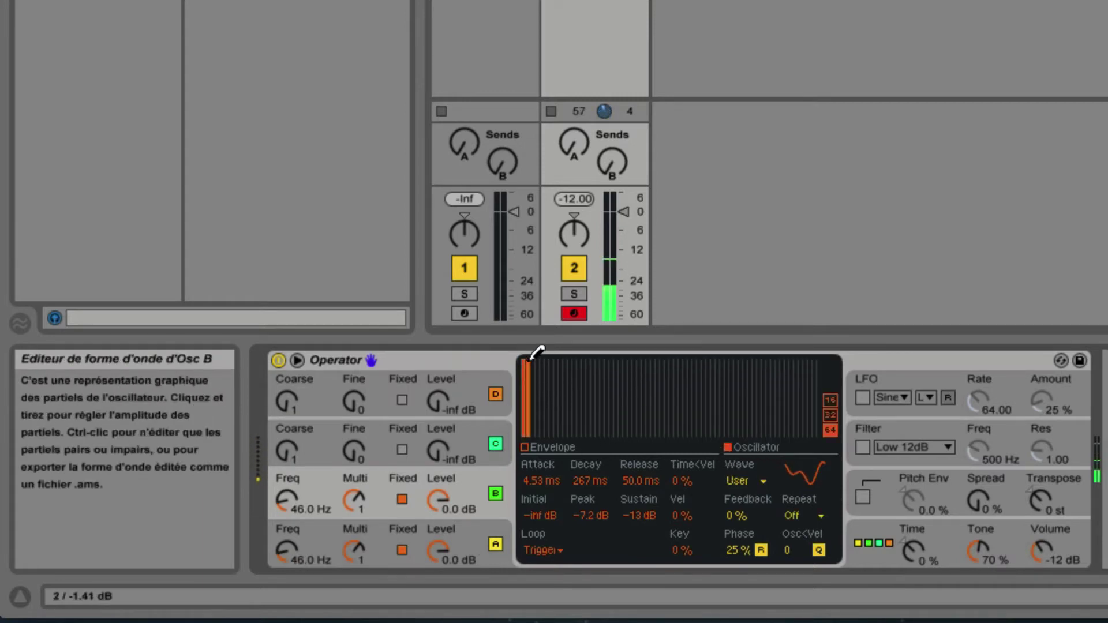
{"action": "left_click", "coordinate": [525, 447]}
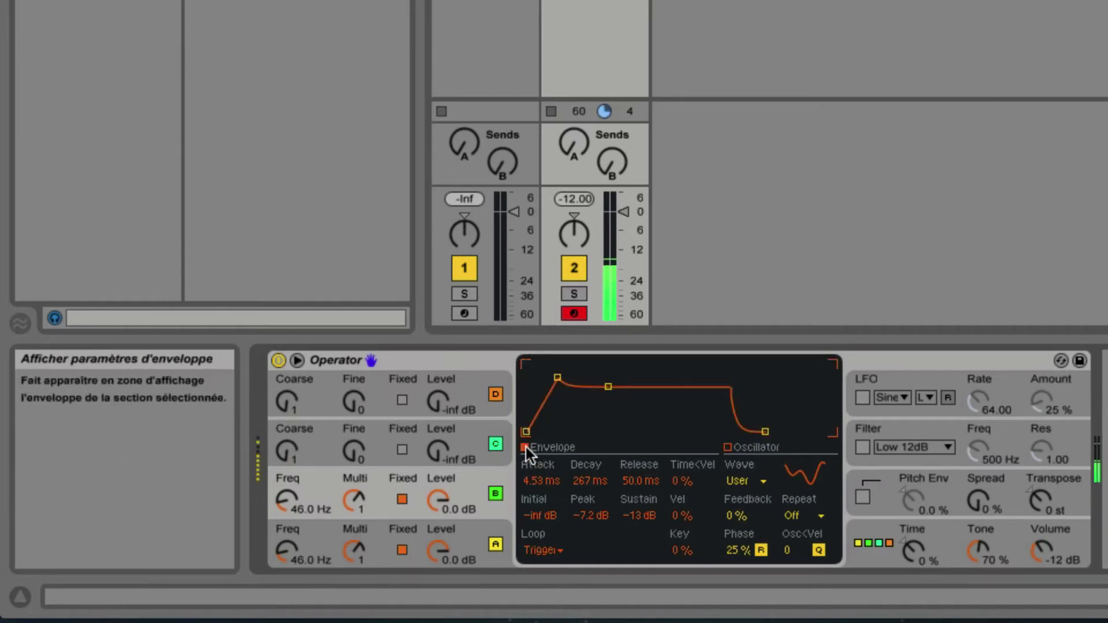
{"action": "left_click_drag", "start_coordinate": [439, 499], "coordinate": [439, 541]}
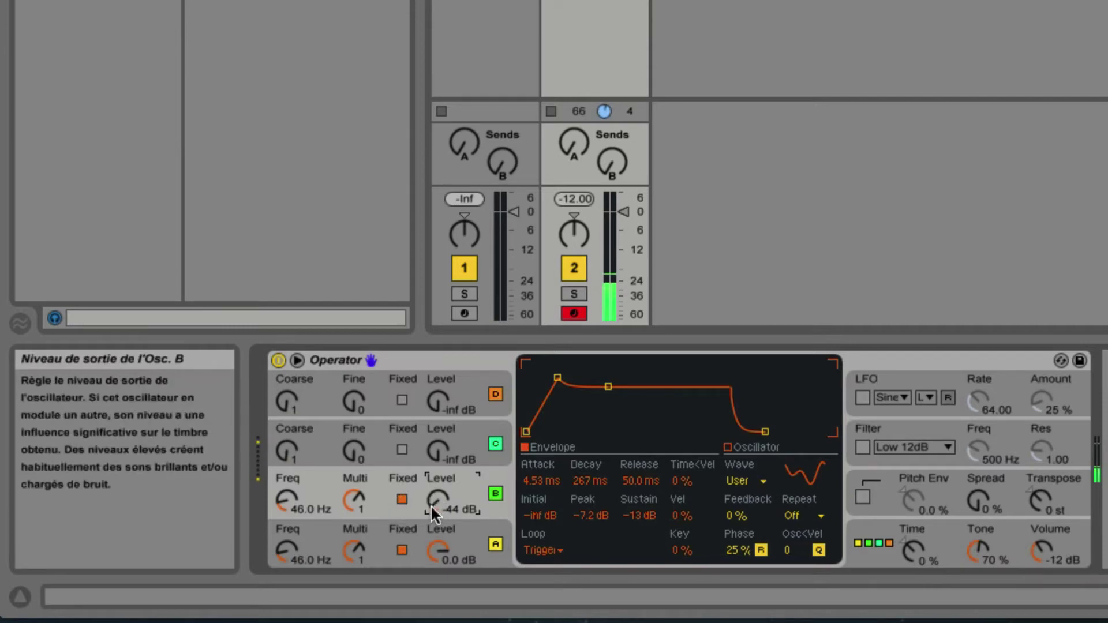
{"action": "left_click_drag", "start_coordinate": [435, 507], "coordinate": [435, 481]}
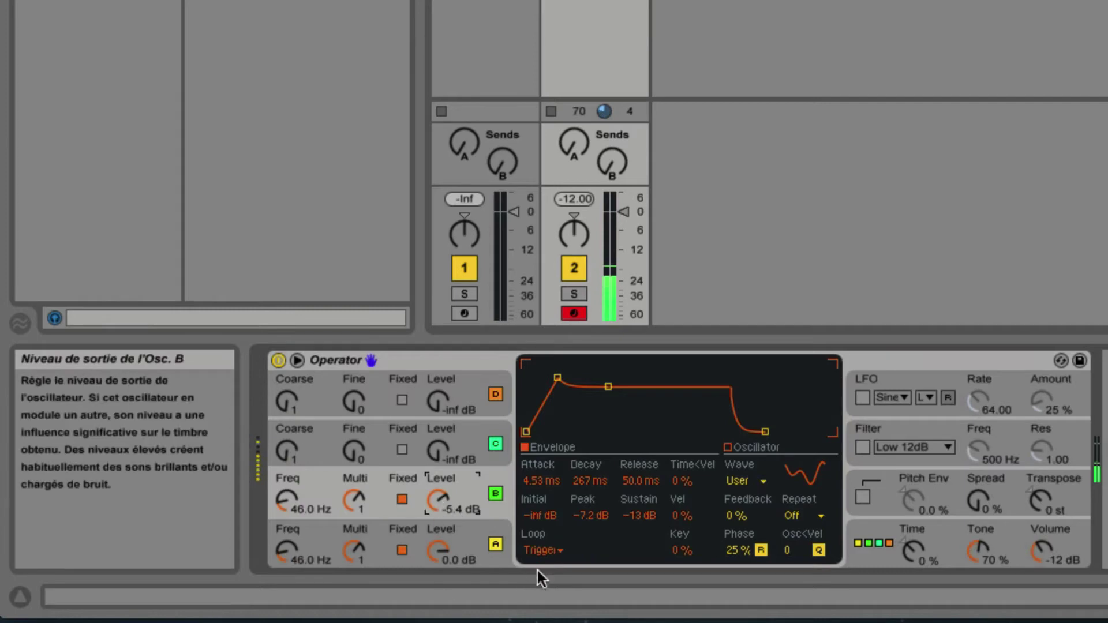
Step: Set oscillator B's envelope loop mode to None, with 0.51 ms attack, 447 ms decay and -17 dB sustain
{"action": "left_click", "coordinate": [545, 550]}
{"action": "left_click", "coordinate": [535, 463]}
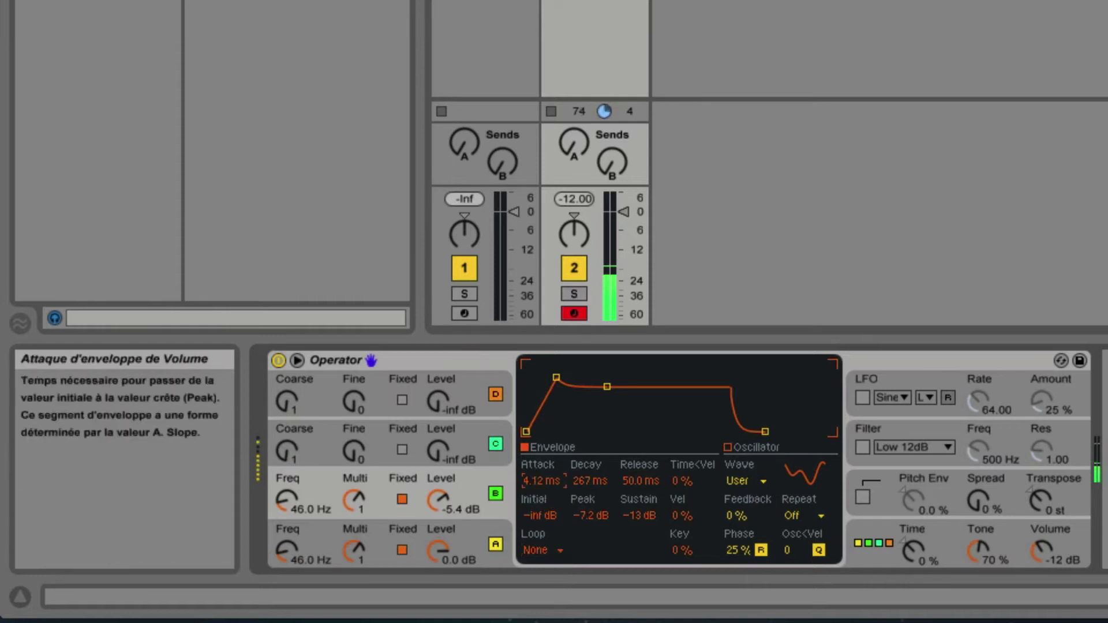
{"action": "left_click_drag", "start_coordinate": [540, 480], "coordinate": [541, 507]}
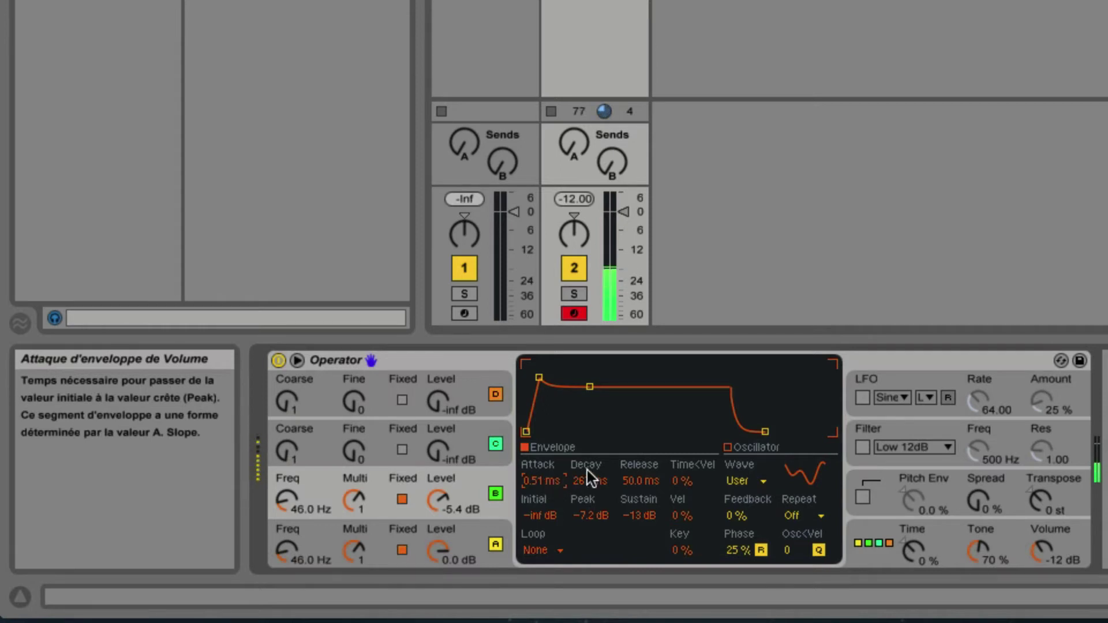
{"action": "mouse_move", "coordinate": [590, 479]}
{"action": "left_mouse_down"}
{"action": "mouse_move", "coordinate": [590, 450]}
{"action": "mouse_move", "coordinate": [591, 471]}
{"action": "left_mouse_up"}
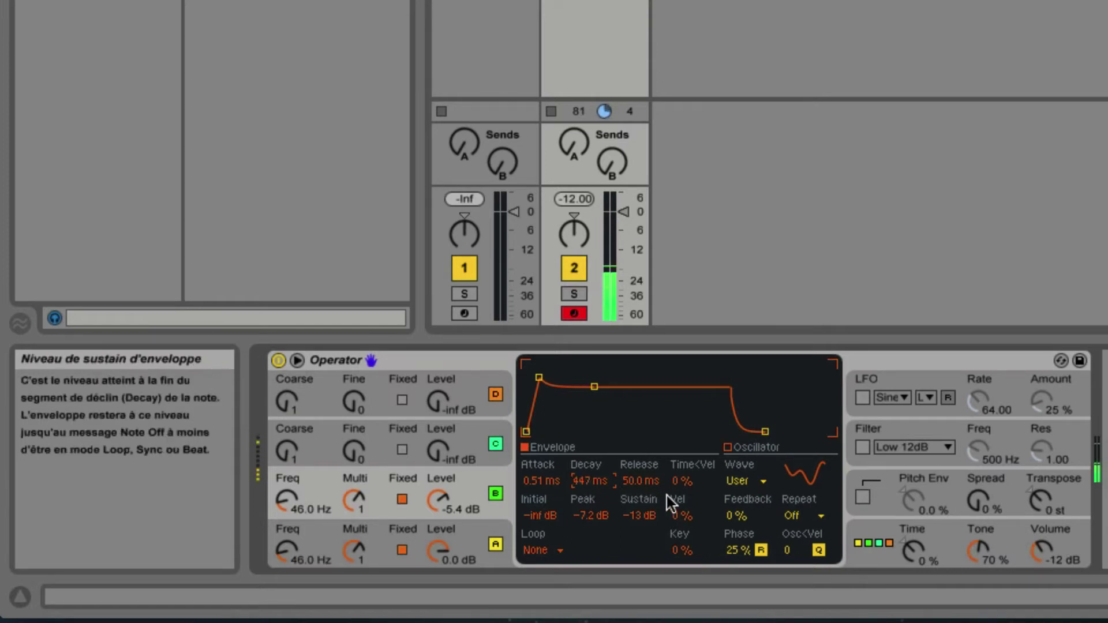
{"action": "left_click_drag", "start_coordinate": [645, 522], "coordinate": [645, 532]}
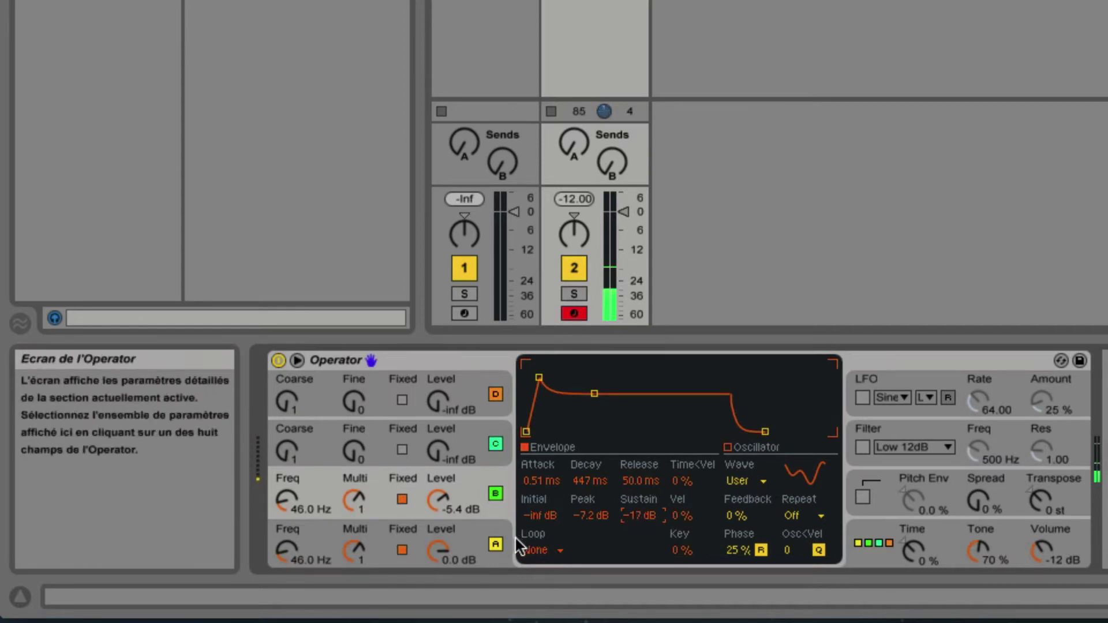
Step: Switch off oscillators C and D, and compare A and B by ear by turning each off and back on
{"action": "left_click", "coordinate": [495, 444]}
{"action": "left_click", "coordinate": [495, 394]}
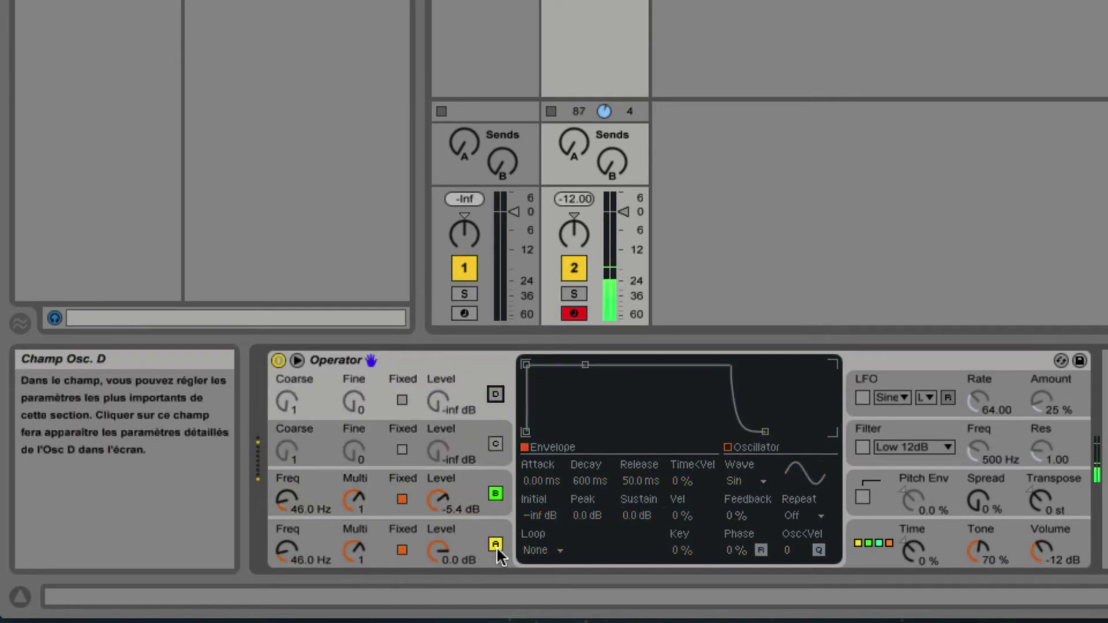
{"action": "left_click", "coordinate": [495, 544]}
{"action": "left_click", "coordinate": [498, 542]}
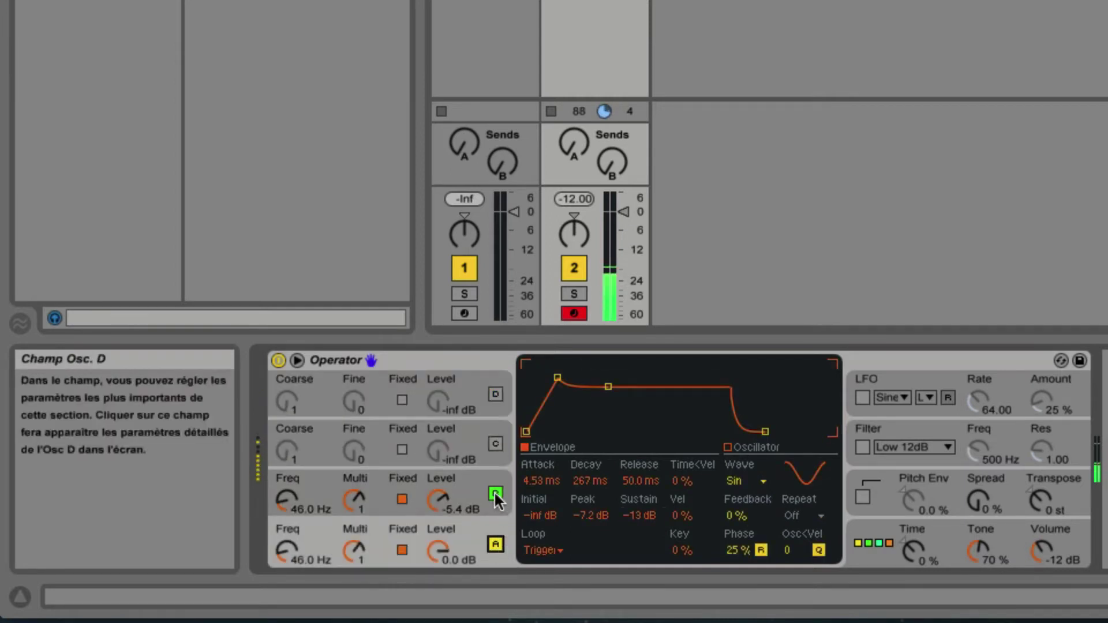
{"action": "left_click", "coordinate": [495, 492]}
{"action": "left_click", "coordinate": [496, 492]}
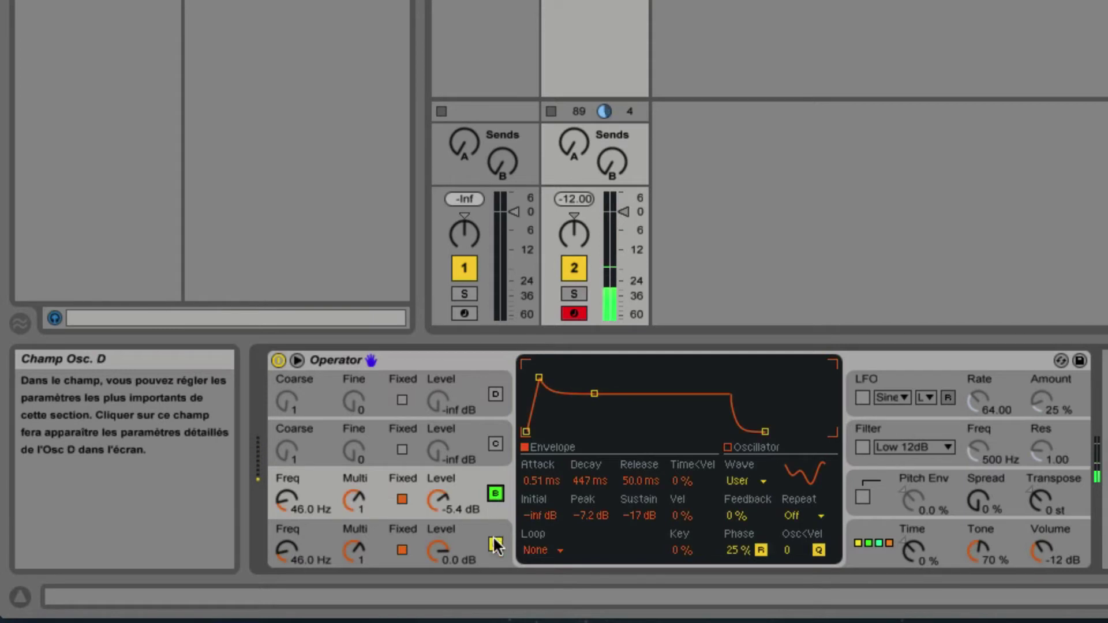
{"action": "left_click", "coordinate": [495, 544]}
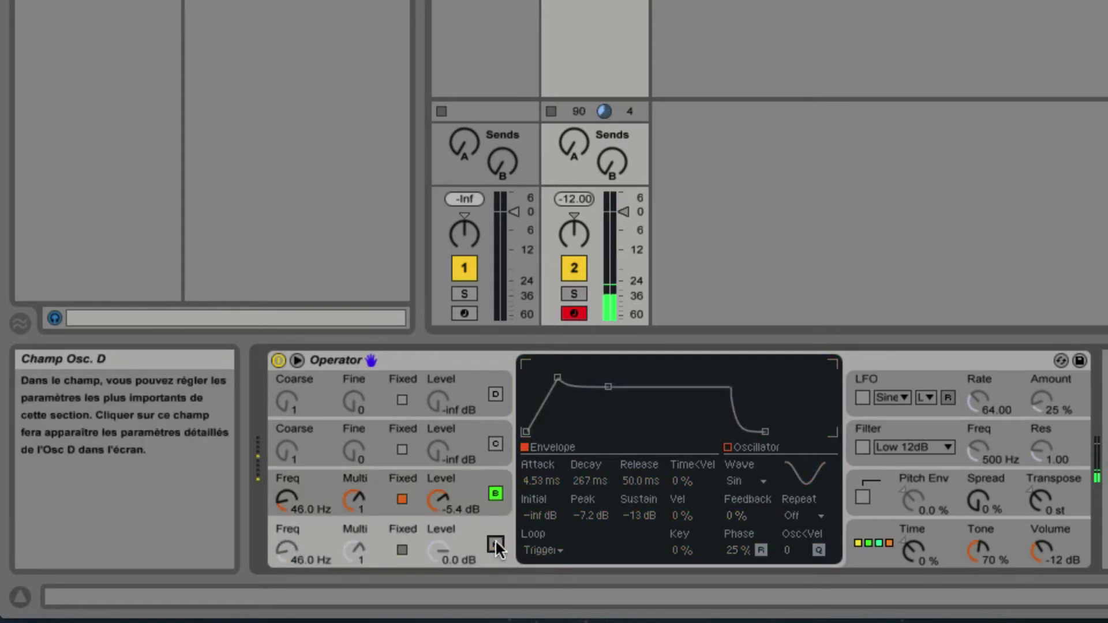
{"action": "left_click", "coordinate": [495, 544]}
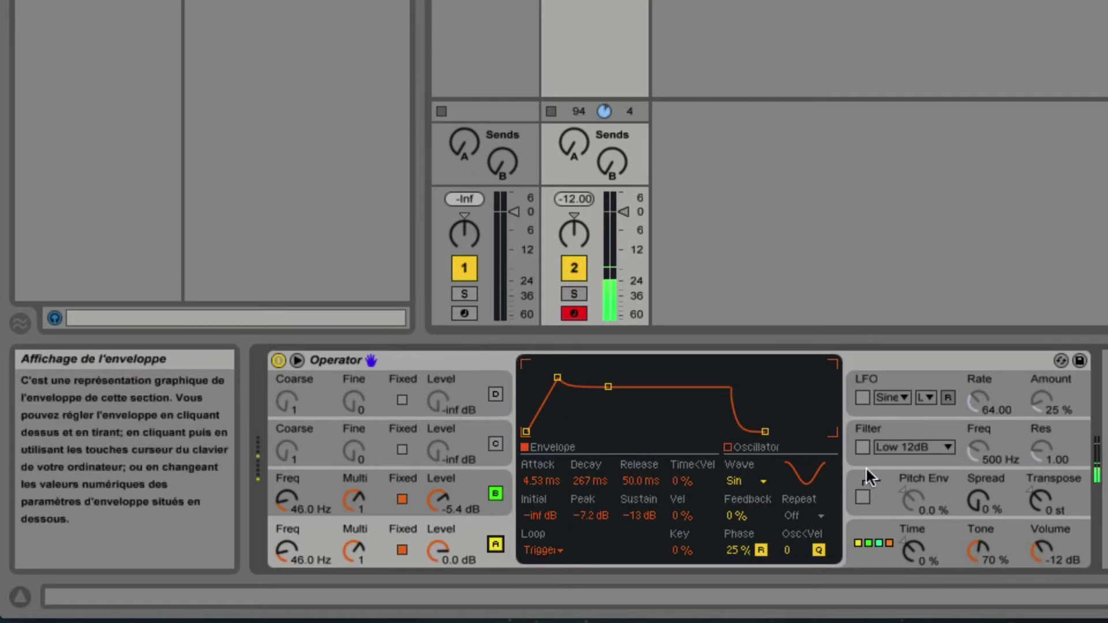
Step: Enable Operator's pitch envelope
{"action": "left_click", "coordinate": [883, 490]}
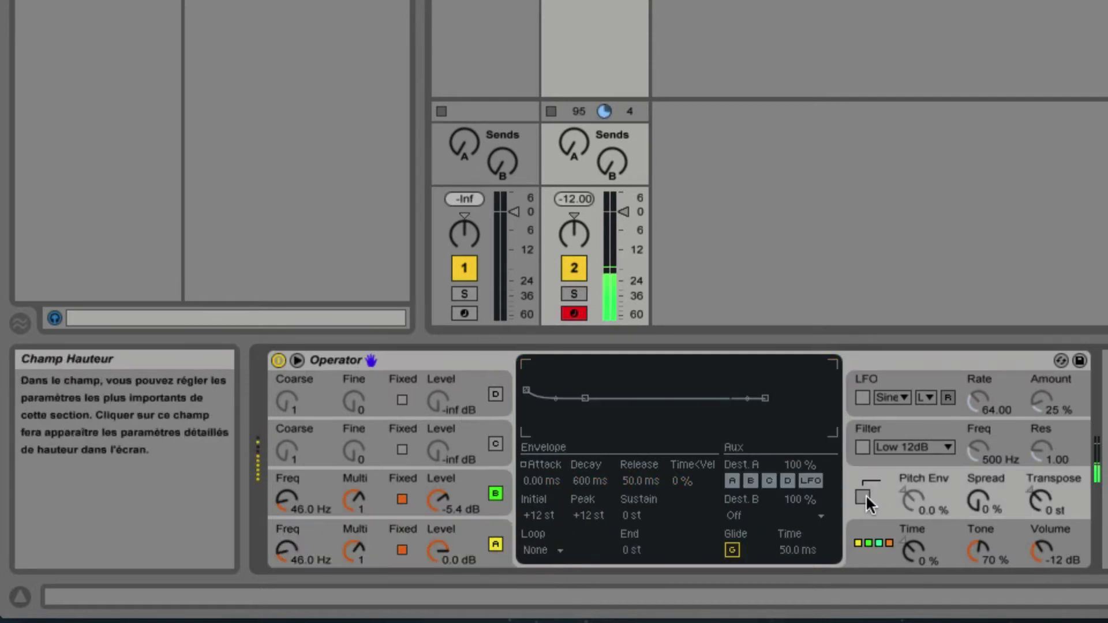
{"action": "left_click", "coordinate": [859, 496]}
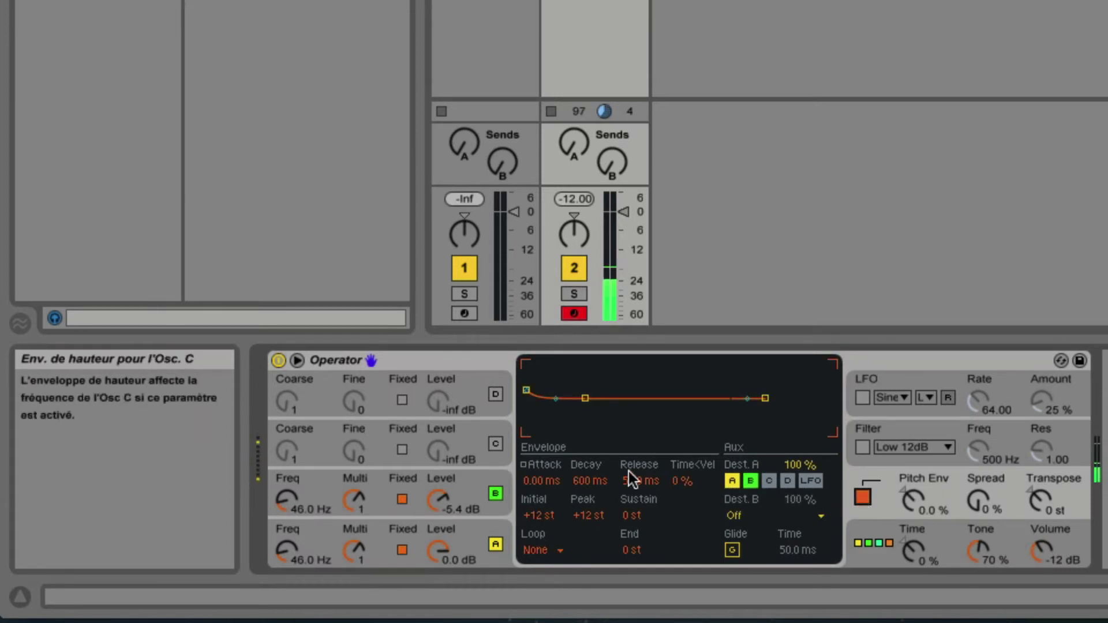
Step: Switch oscillators C and D on to check them as pitch envelope destinations, and switch both back off
{"action": "left_click", "coordinate": [495, 443]}
{"action": "left_click", "coordinate": [495, 394]}
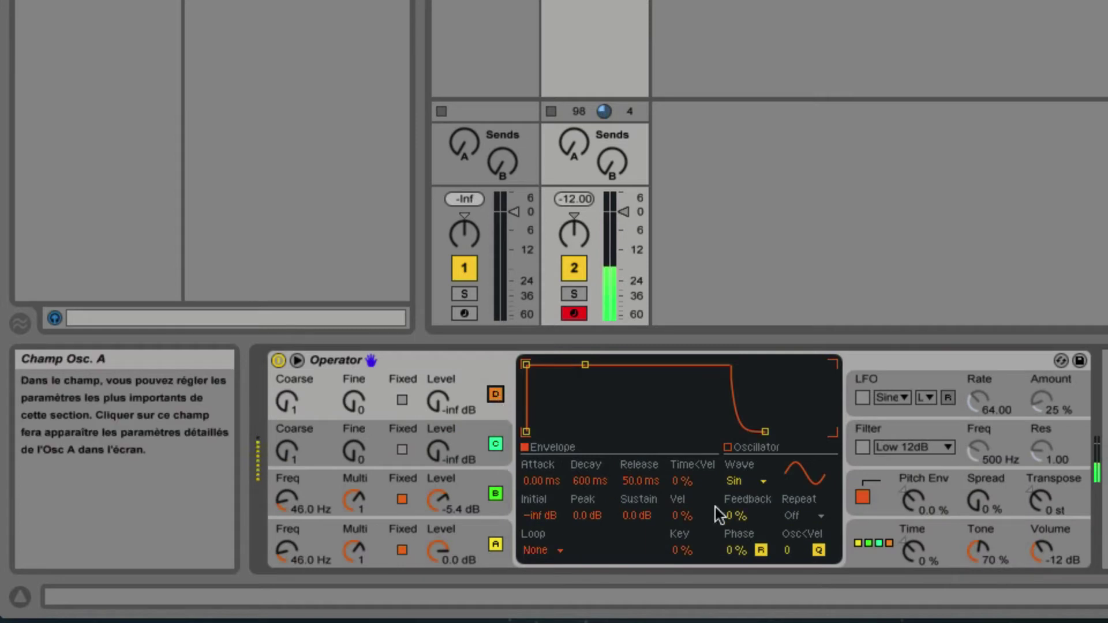
{"action": "left_click", "coordinate": [892, 504]}
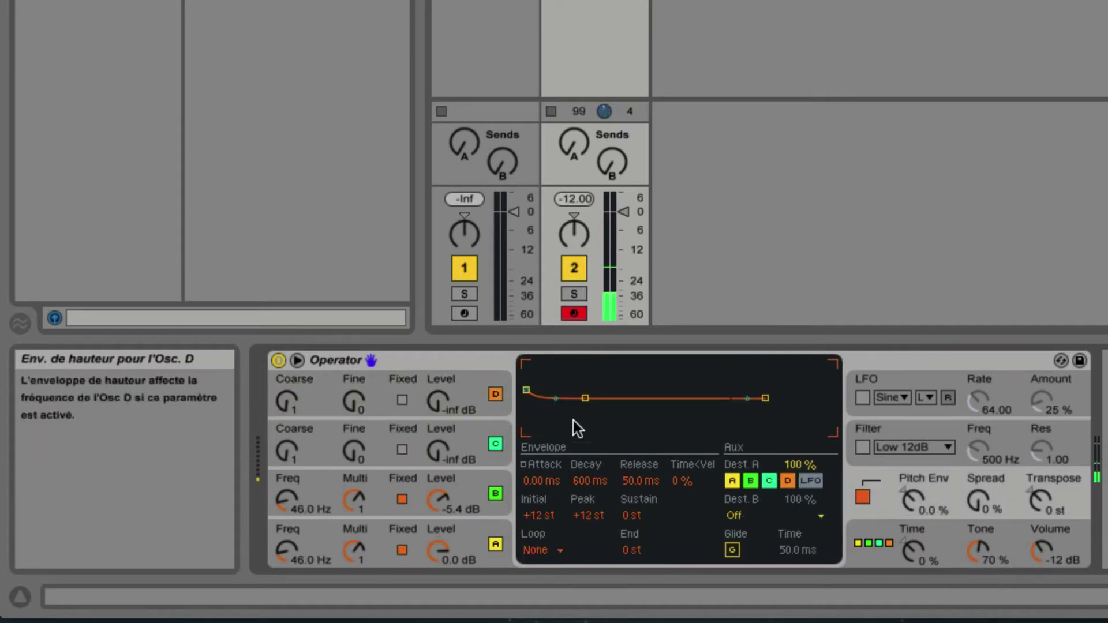
{"action": "left_click", "coordinate": [495, 394]}
{"action": "left_click", "coordinate": [495, 443]}
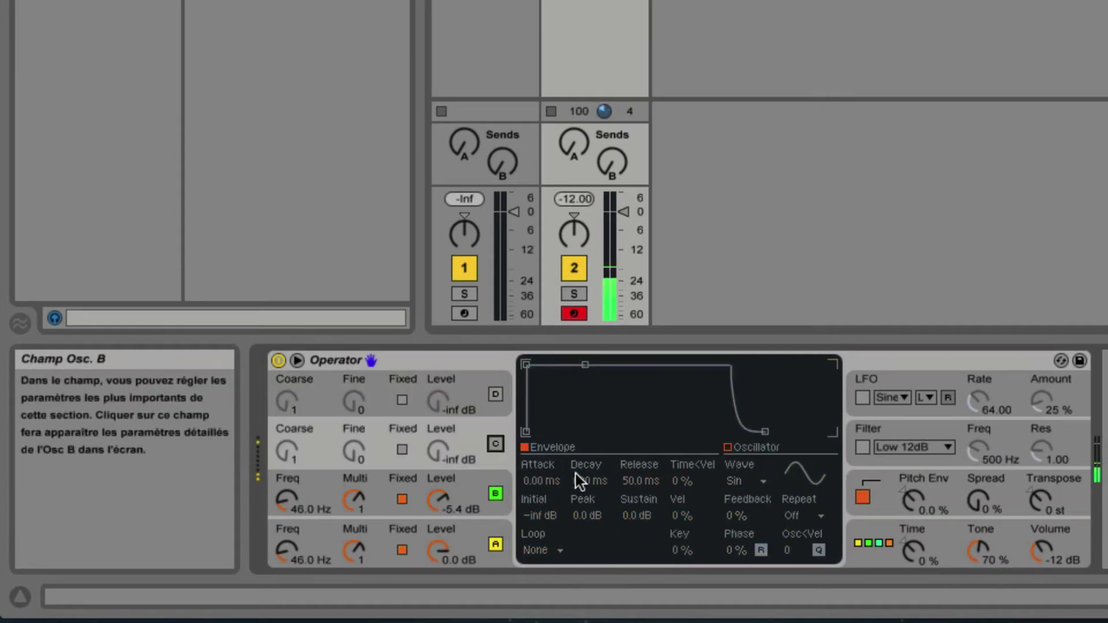
{"action": "left_click", "coordinate": [892, 495]}
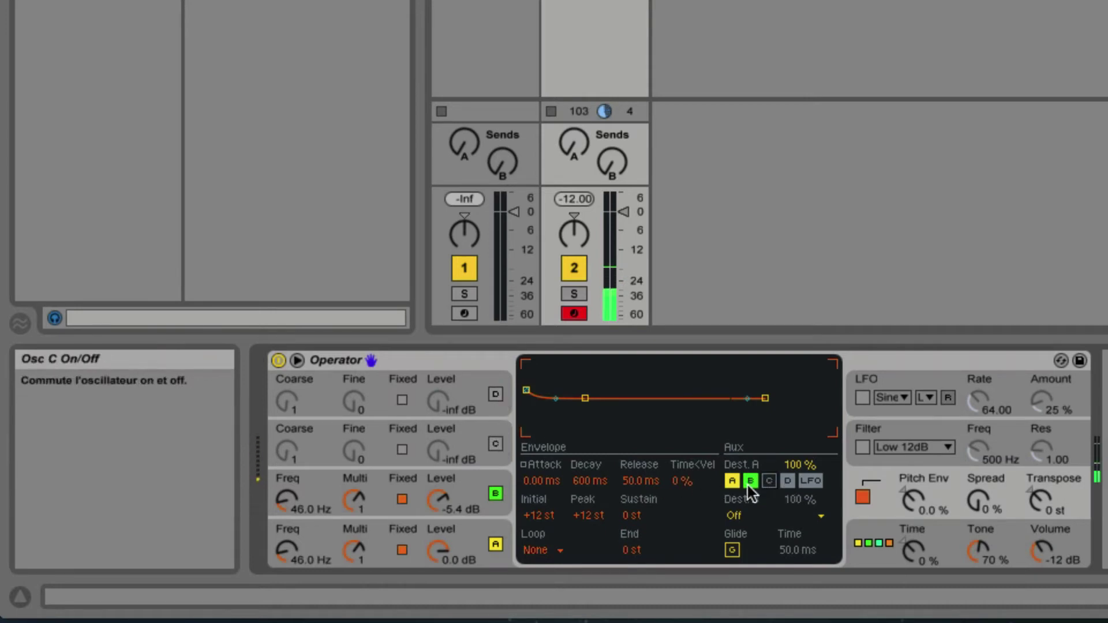
Step: Set the pitch envelope's attack to 0.42 ms, its decay to 80.1 ms and its peak to +16 st
{"action": "left_click", "coordinate": [784, 483]}
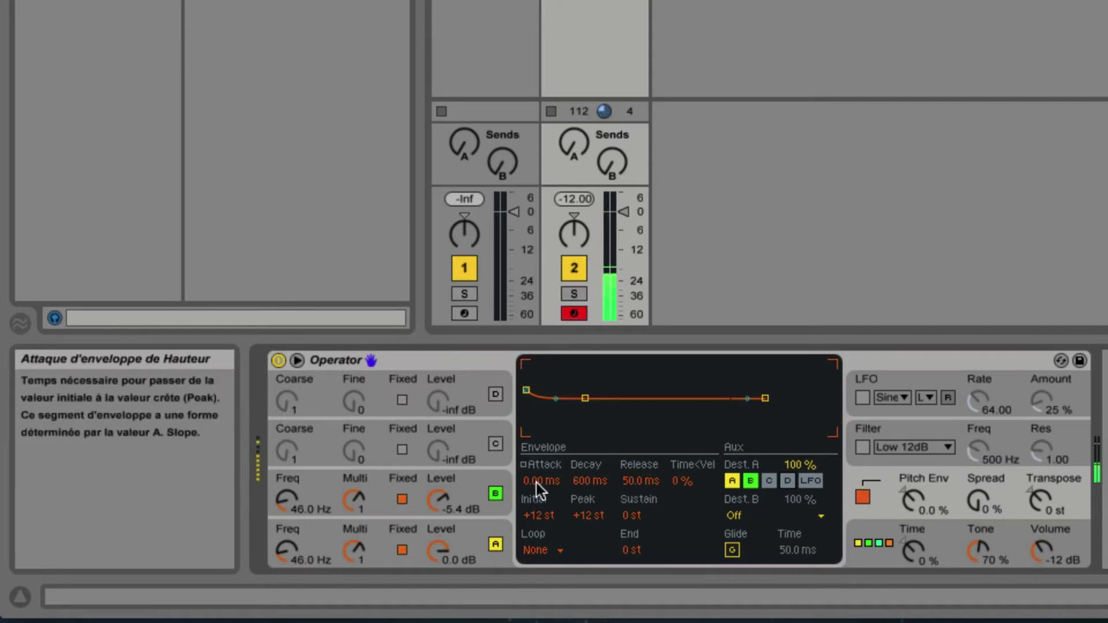
{"action": "left_click_drag", "start_coordinate": [535, 483], "coordinate": [600, 495]}
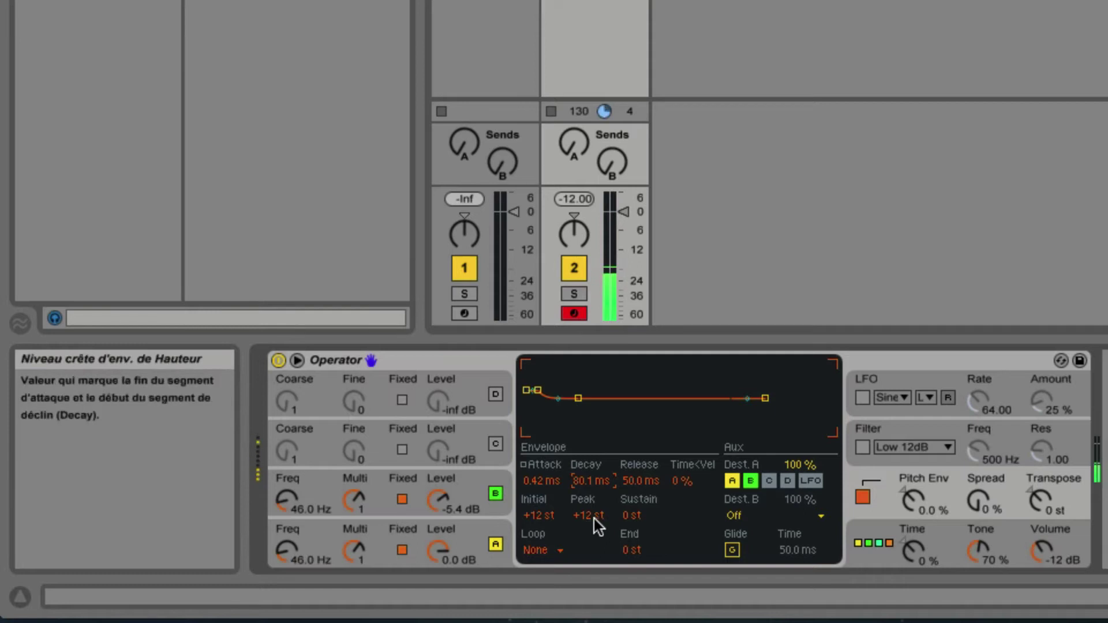
{"action": "left_click_drag", "start_coordinate": [589, 516], "coordinate": [589, 512]}
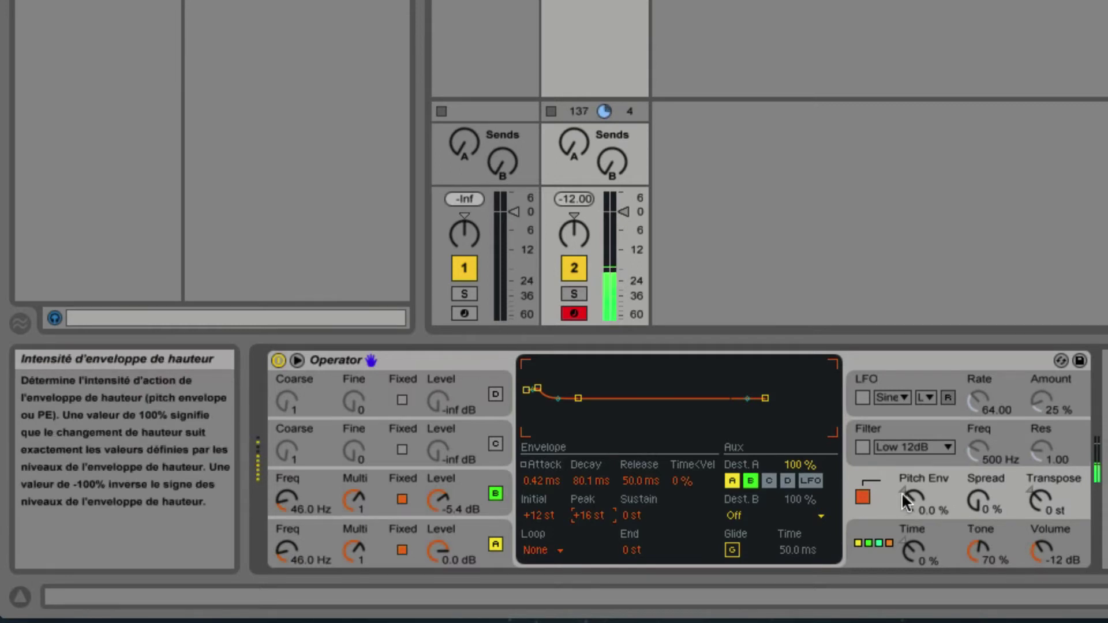
Step: Set the pitch envelope amount to 100 % and Spread to 46 % to match the DRJ Kick Infrabasse reference, and compare with the pitch envelope off
{"action": "left_click_drag", "start_coordinate": [905, 502], "coordinate": [905, 456]}
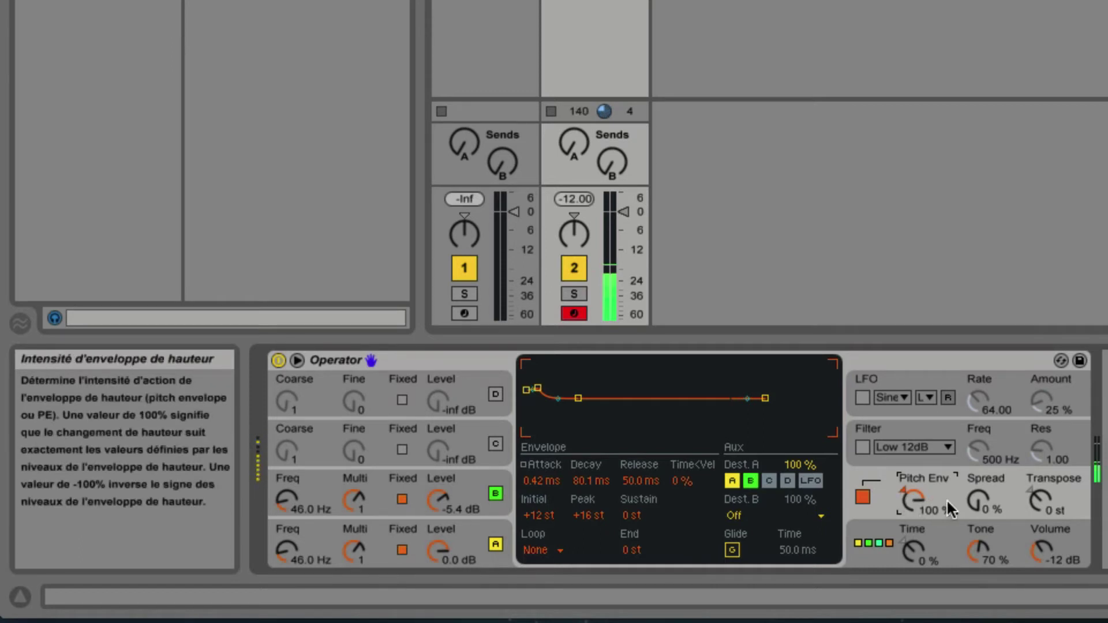
{"action": "left_click_drag", "start_coordinate": [977, 501], "coordinate": [978, 463]}
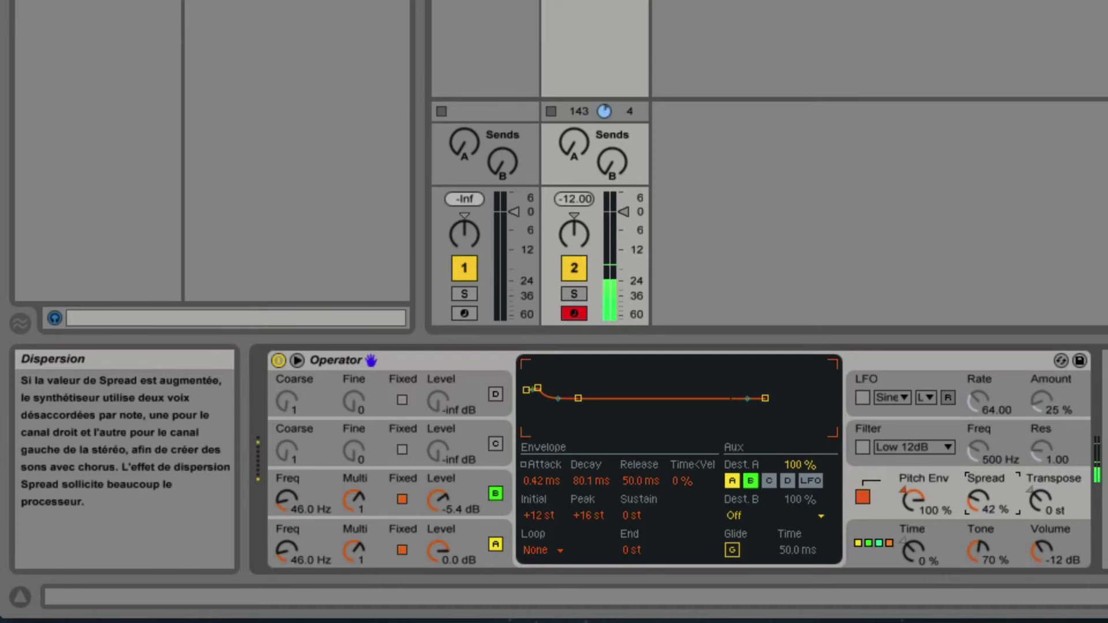
{"action": "left_click", "coordinate": [485, 2]}
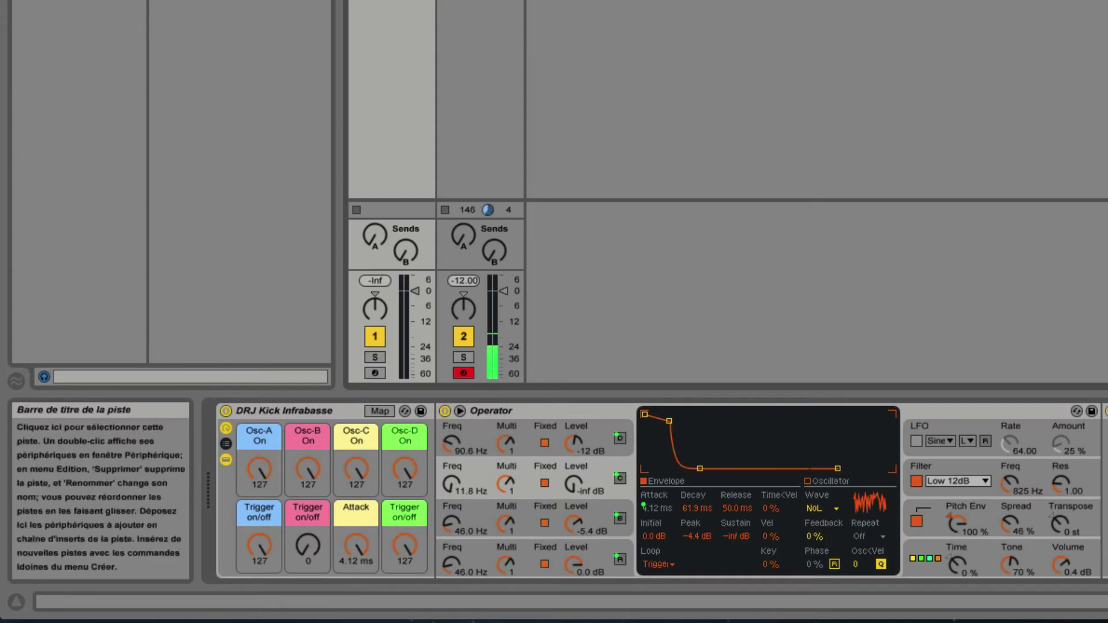
{"action": "left_click", "coordinate": [480, 1]}
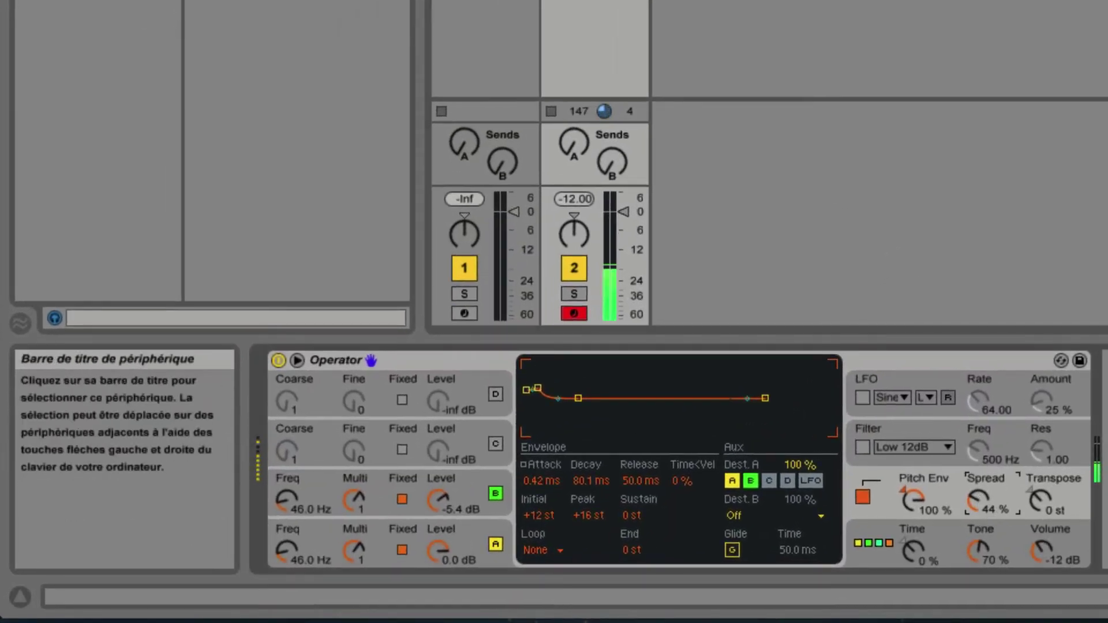
{"action": "left_click", "coordinate": [863, 495]}
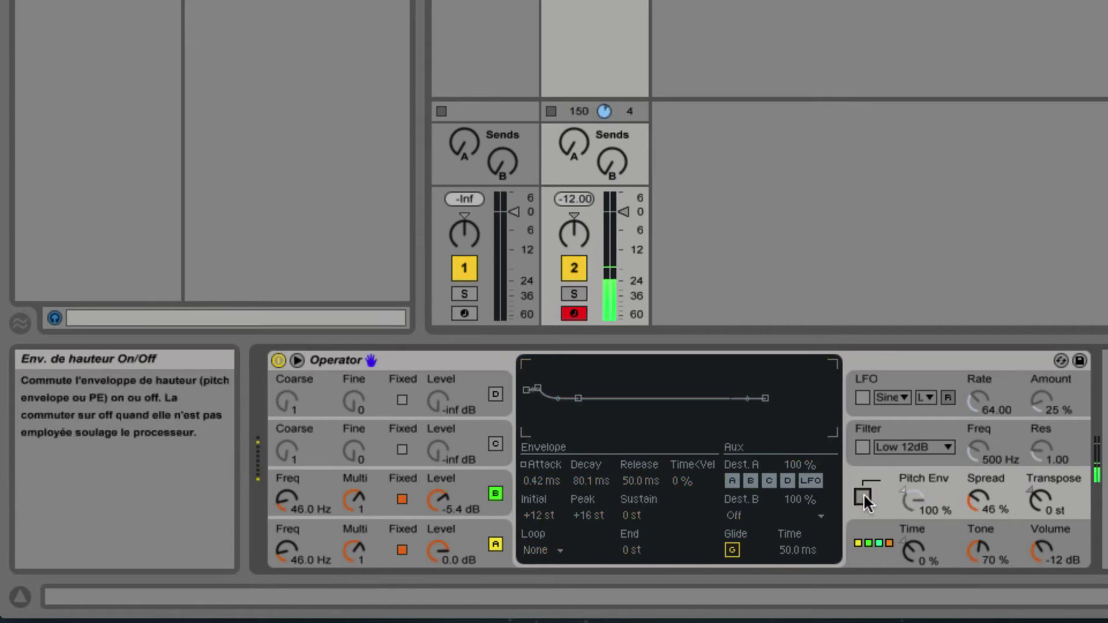
{"action": "left_click", "coordinate": [864, 495]}
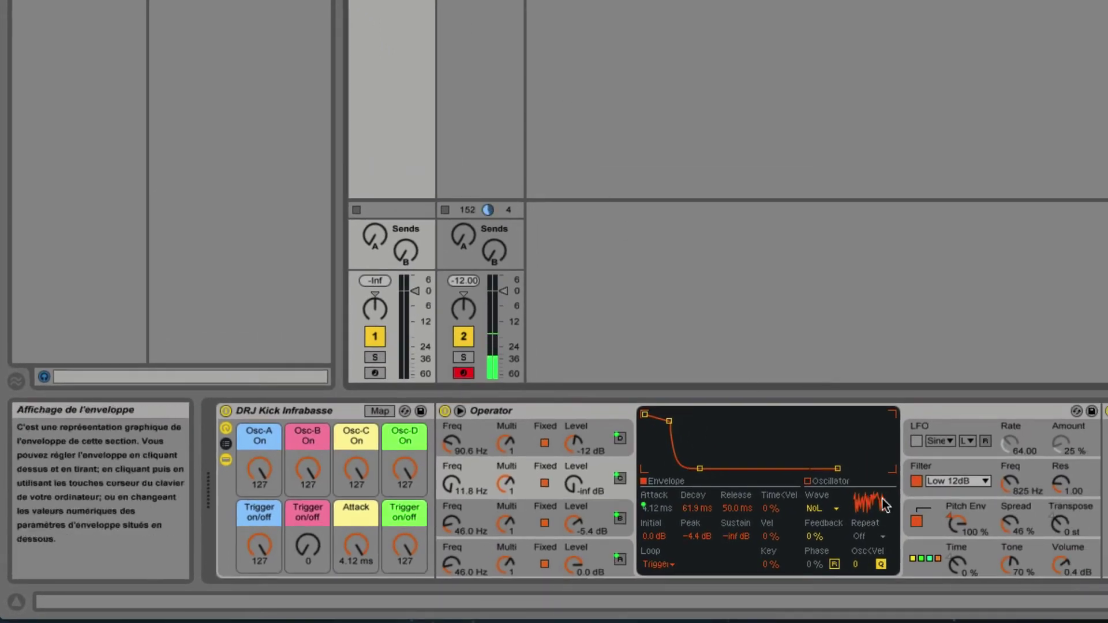
Step: Check the reference Operator's volume on the first track and set the new Operator's volume to 0.4 dB
{"action": "left_click", "coordinate": [1036, 553]}
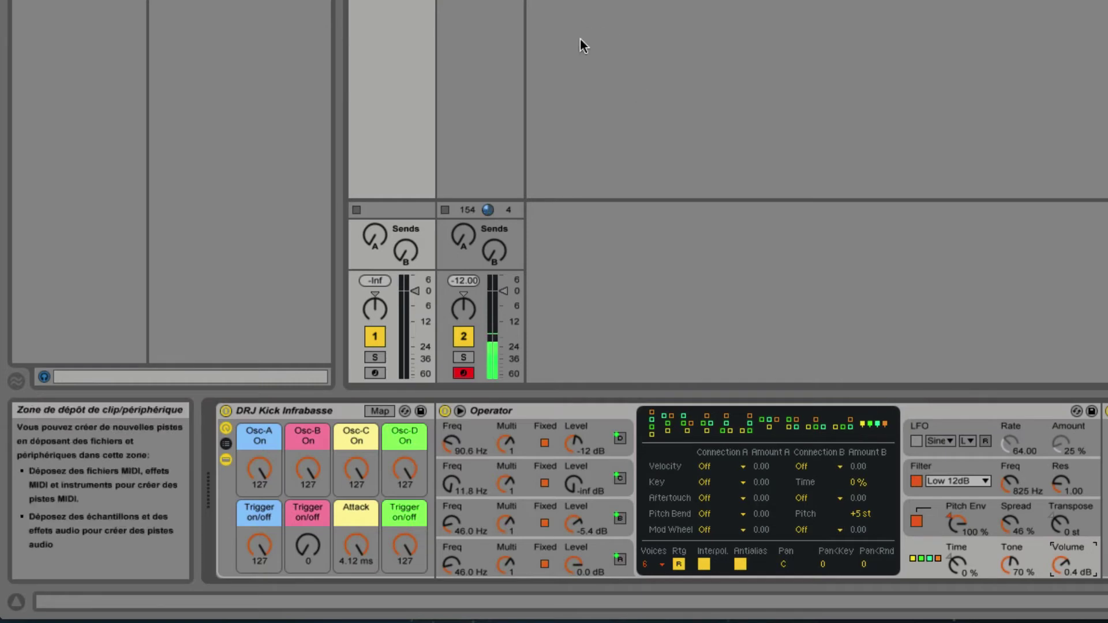
{"action": "left_click", "coordinate": [480, 1]}
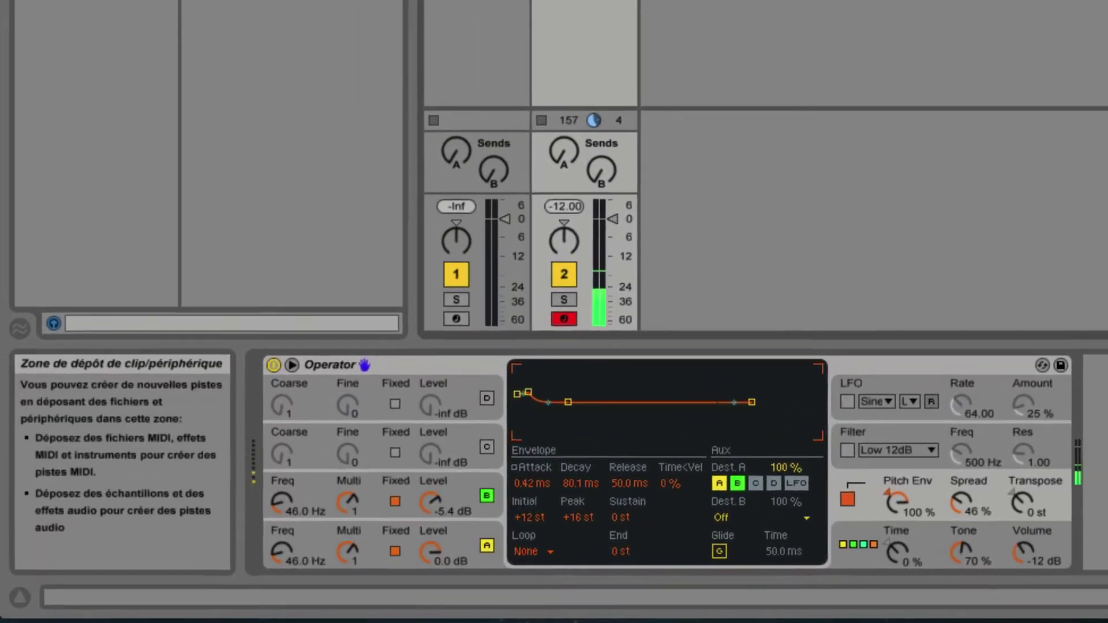
{"action": "left_click", "coordinate": [478, 120]}
{"action": "left_click", "coordinate": [480, 1]}
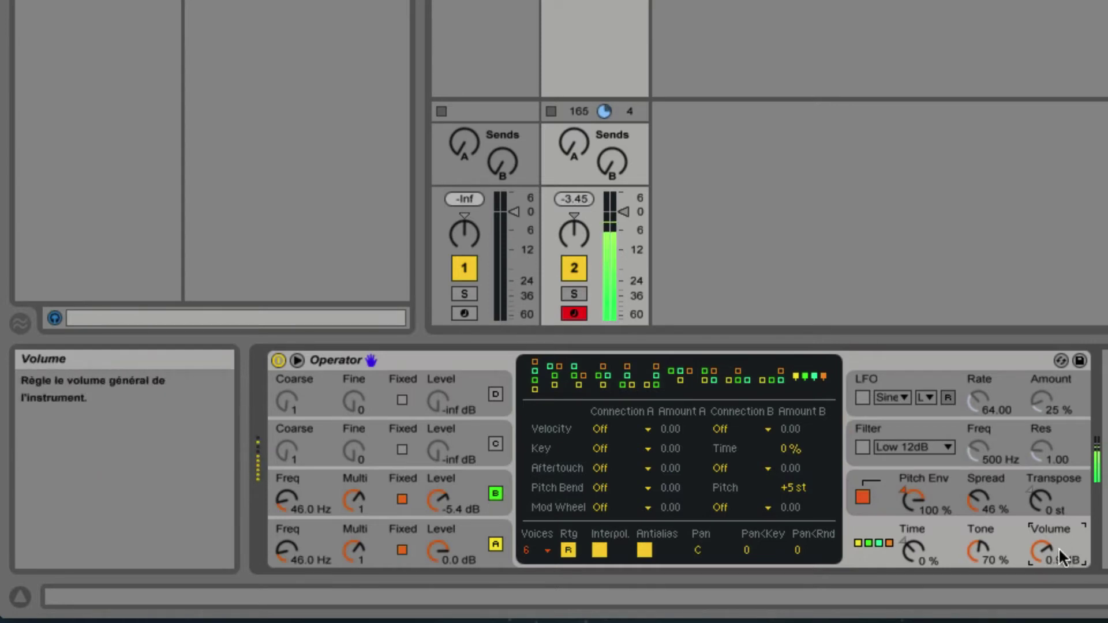
{"action": "left_click_drag", "start_coordinate": [1044, 555], "coordinate": [1044, 558]}
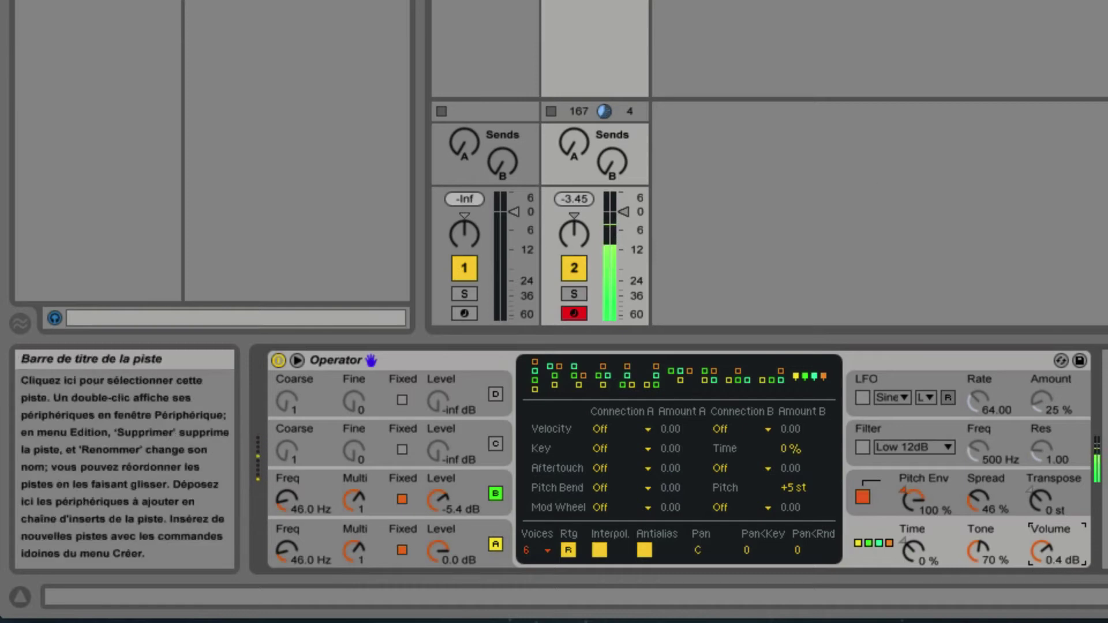
{"action": "left_click", "coordinate": [485, 1]}
{"action": "left_click", "coordinate": [595, 1]}
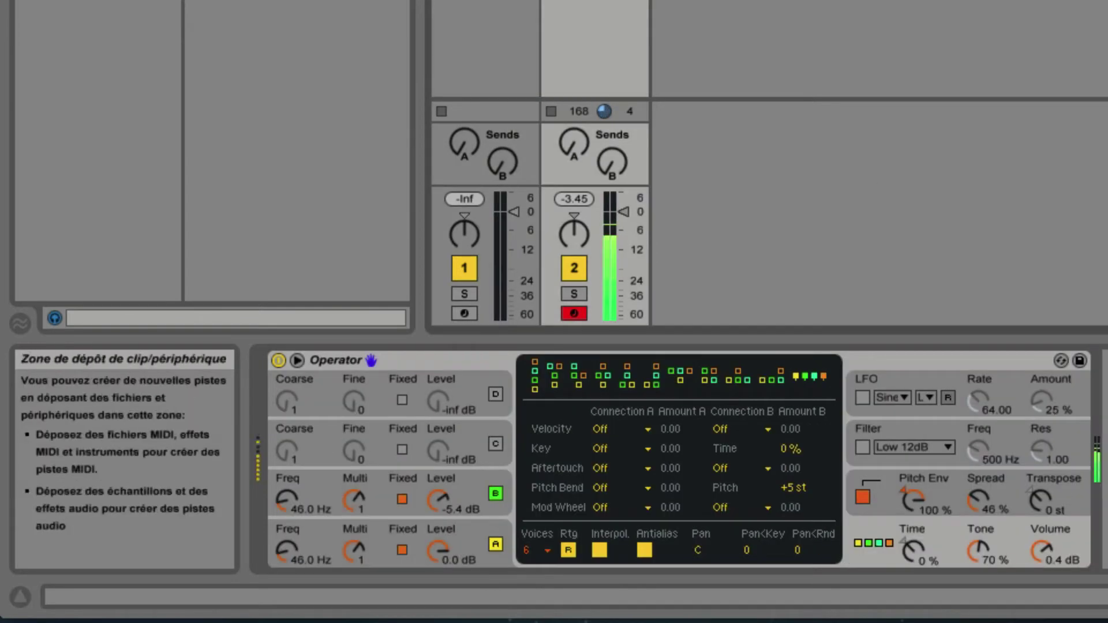
Step: Compare the kick with the pitch envelope off and on, and set the envelope's decay slope to 53 %
{"action": "left_click", "coordinate": [864, 495]}
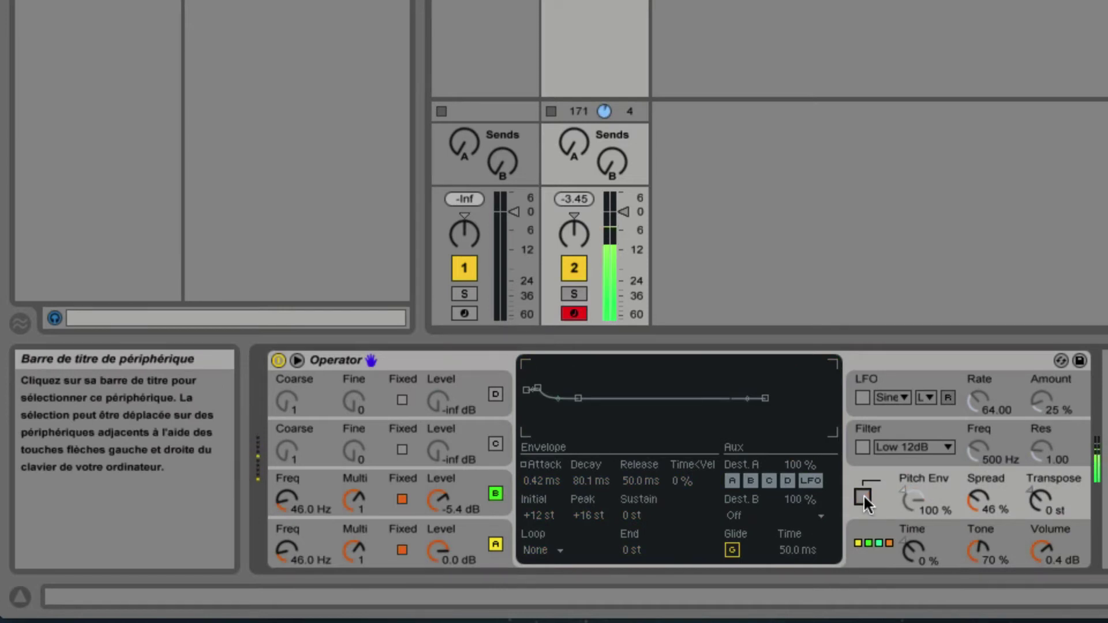
{"action": "left_click", "coordinate": [863, 494]}
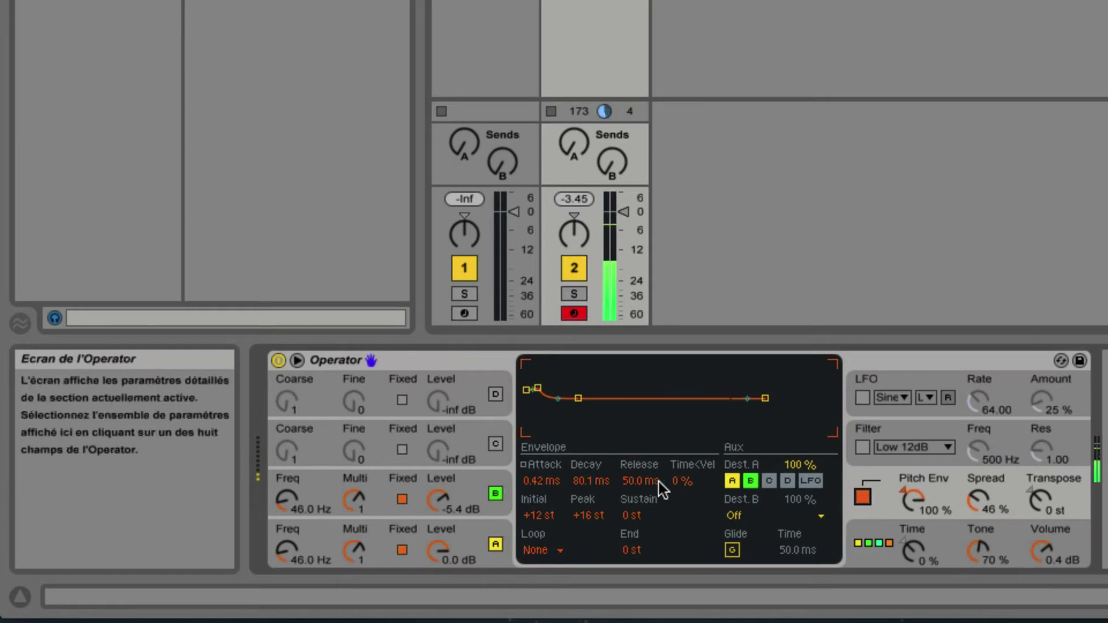
{"action": "left_click", "coordinate": [590, 466]}
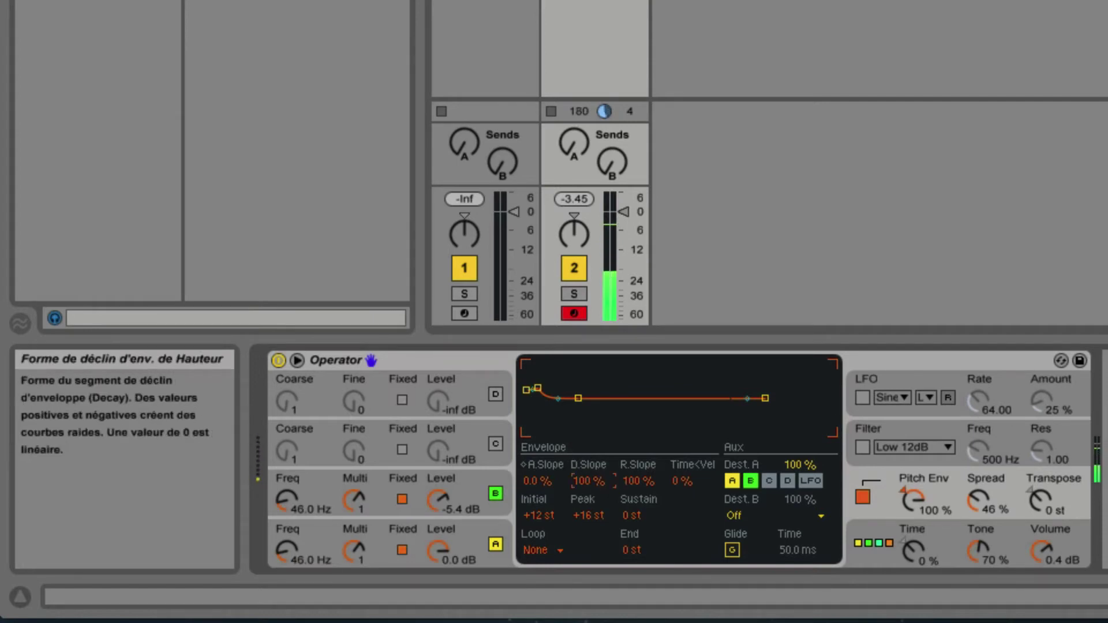
{"action": "left_click_drag", "start_coordinate": [588, 481], "coordinate": [588, 506]}
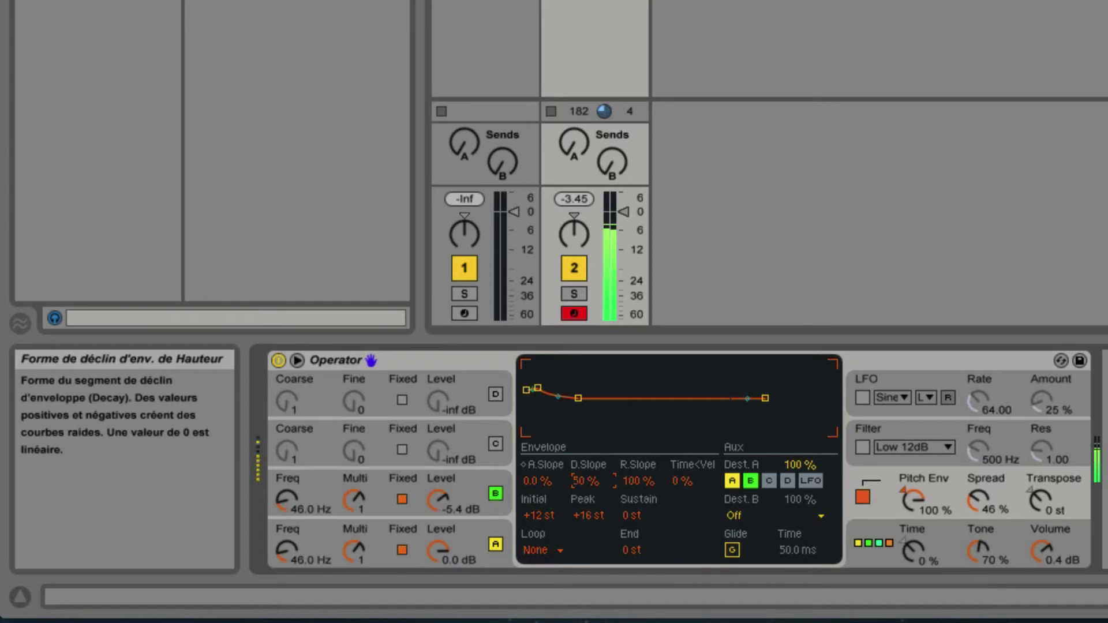
{"action": "left_click_drag", "start_coordinate": [588, 481], "coordinate": [588, 525]}
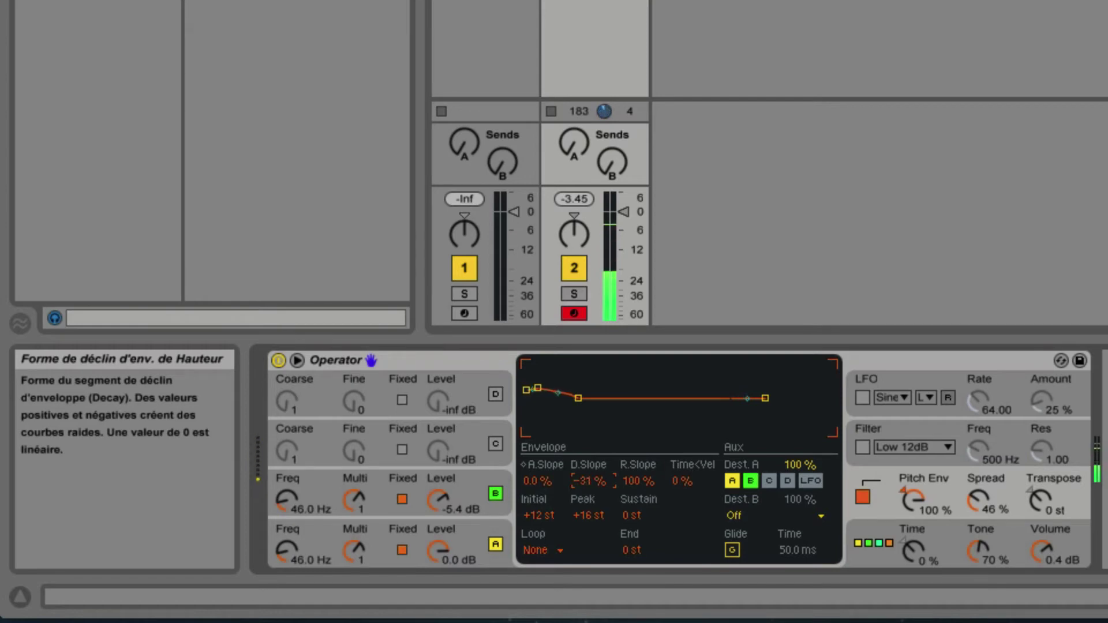
{"action": "left_click_drag", "start_coordinate": [588, 481], "coordinate": [587, 477]}
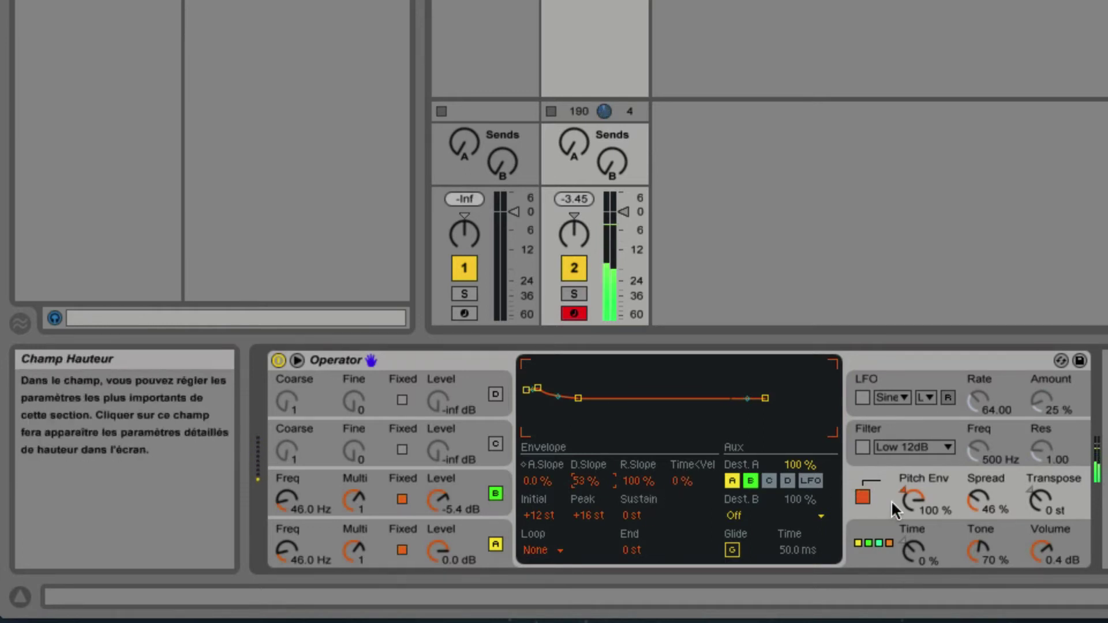
{"action": "left_click", "coordinate": [584, 463]}
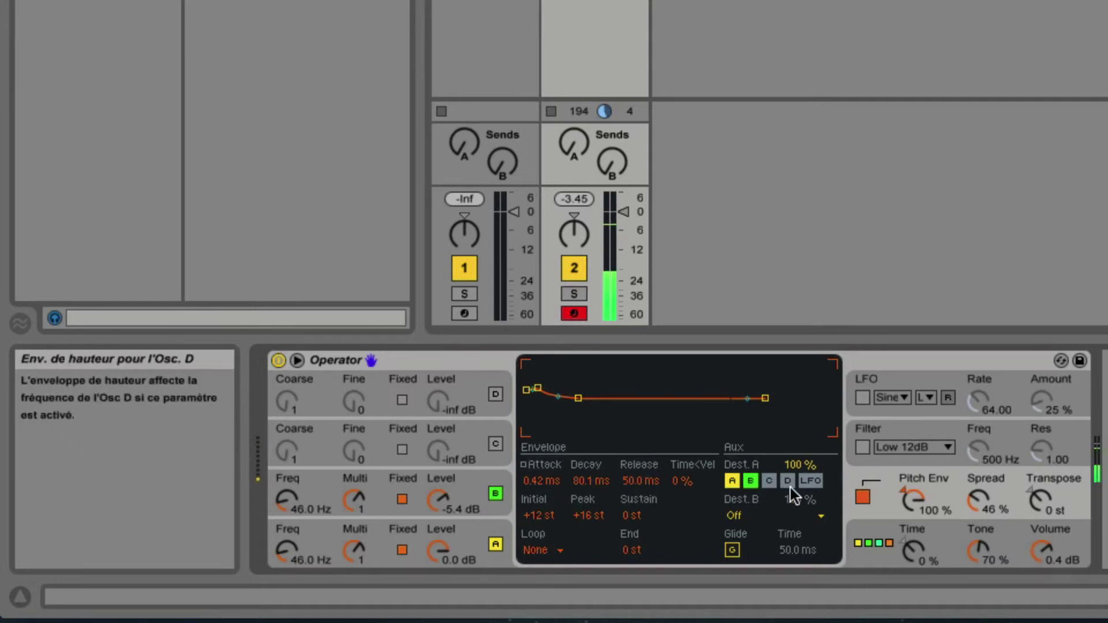
Step: Enable the Low 12dB filter at 825 Hz, with envelope attack 2.33 ms, decay 631 ms and peak 50 %
{"action": "left_click", "coordinate": [863, 446]}
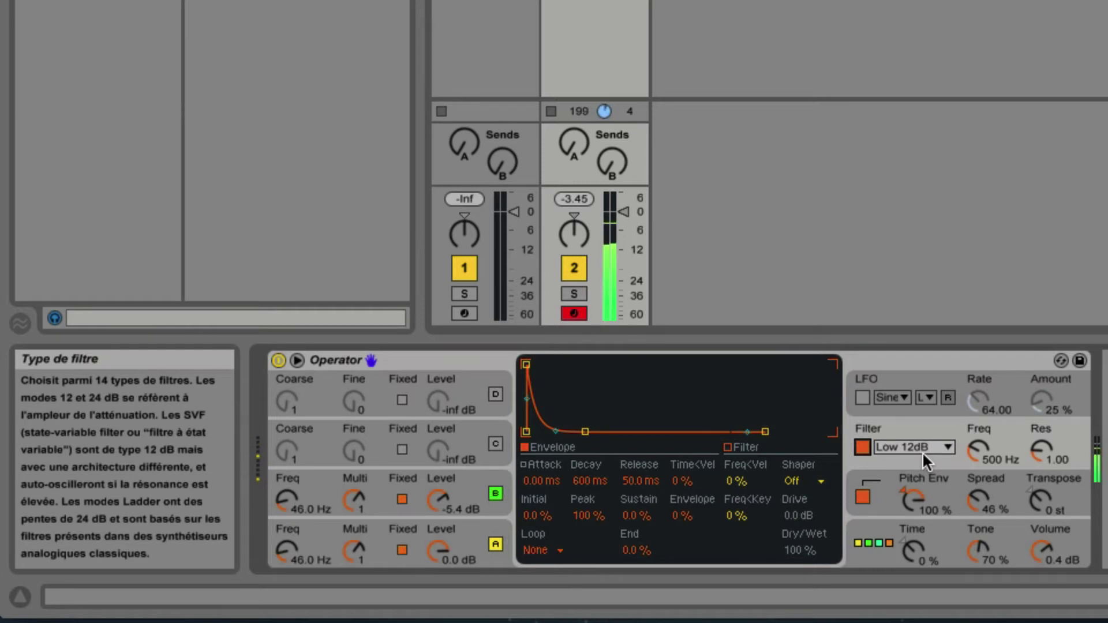
{"action": "mouse_move", "coordinate": [980, 446]}
{"action": "left_mouse_down"}
{"action": "mouse_move", "coordinate": [979, 426]}
{"action": "mouse_move", "coordinate": [980, 437]}
{"action": "left_mouse_up"}
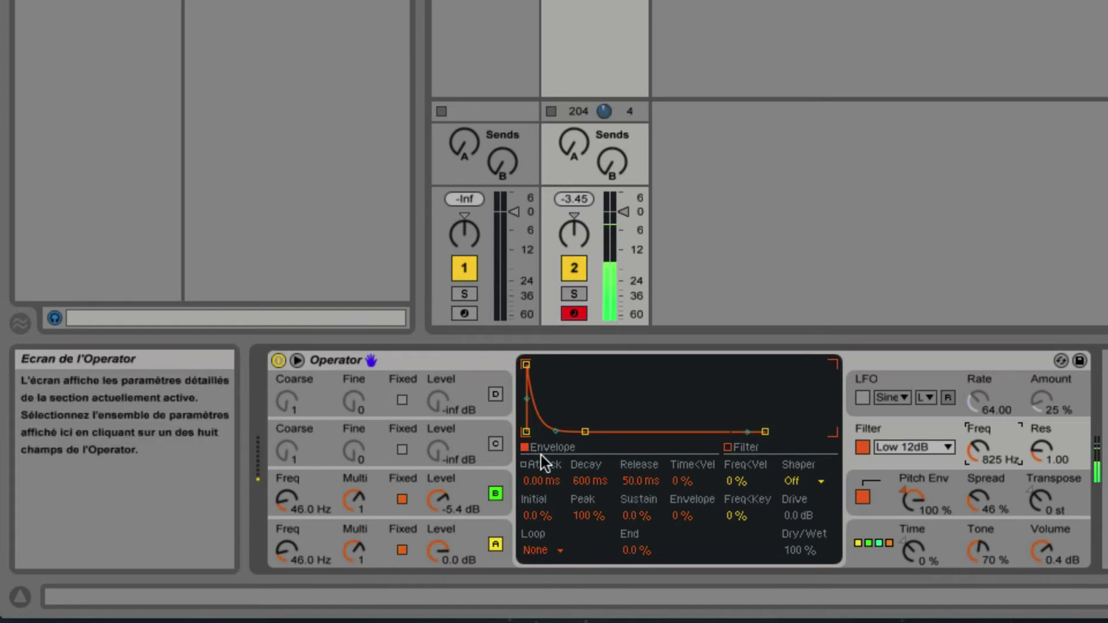
{"action": "left_click_drag", "start_coordinate": [542, 482], "coordinate": [543, 457]}
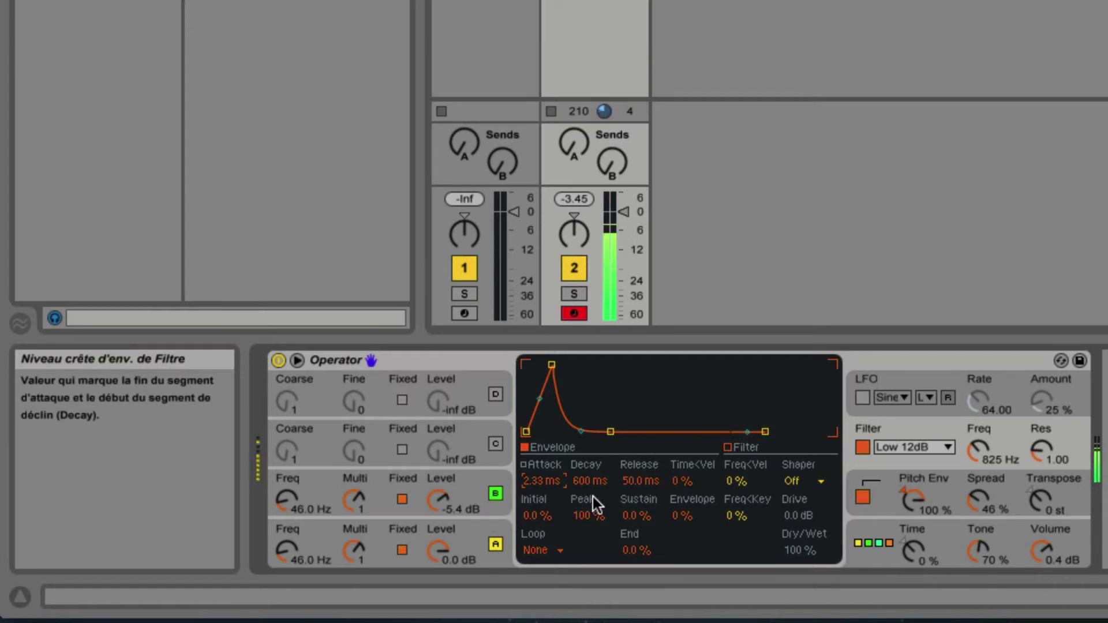
{"action": "left_click_drag", "start_coordinate": [589, 481], "coordinate": [588, 477]}
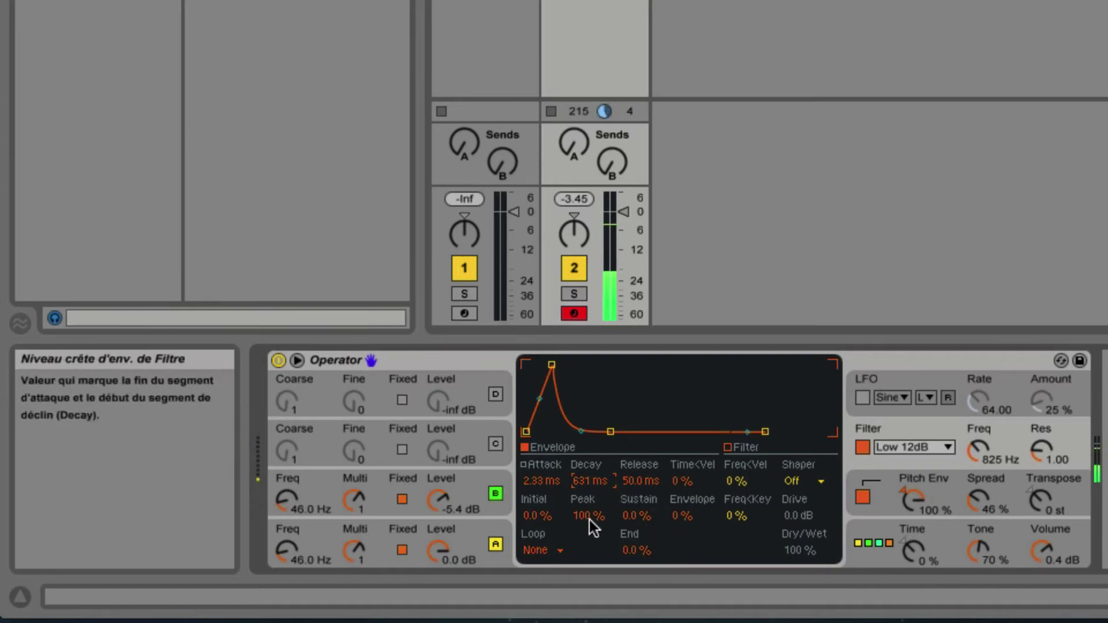
{"action": "left_click_drag", "start_coordinate": [589, 521], "coordinate": [589, 551]}
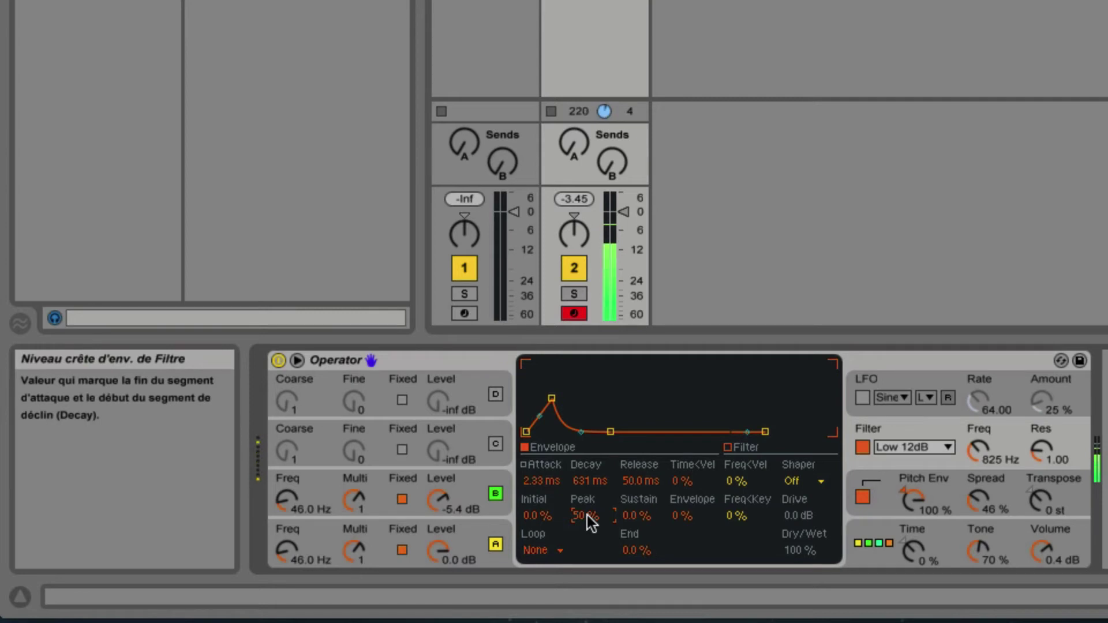
Step: Set the filter envelope's attack slope to 77 % and its decay slope to 69 %
{"action": "left_click", "coordinate": [587, 466]}
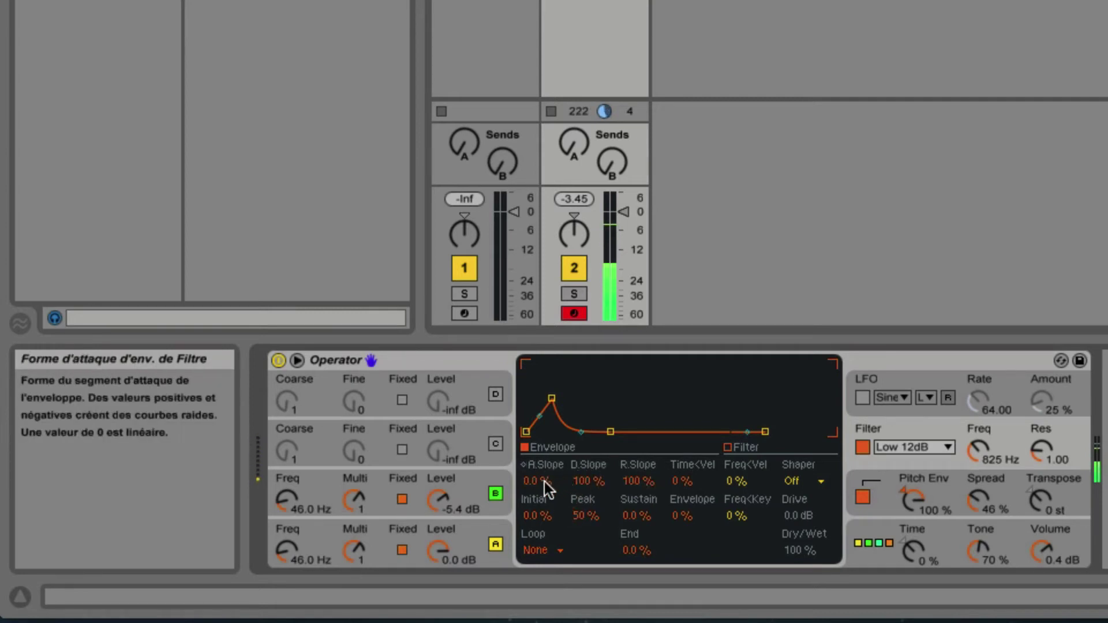
{"action": "left_click_drag", "start_coordinate": [537, 481], "coordinate": [537, 449]}
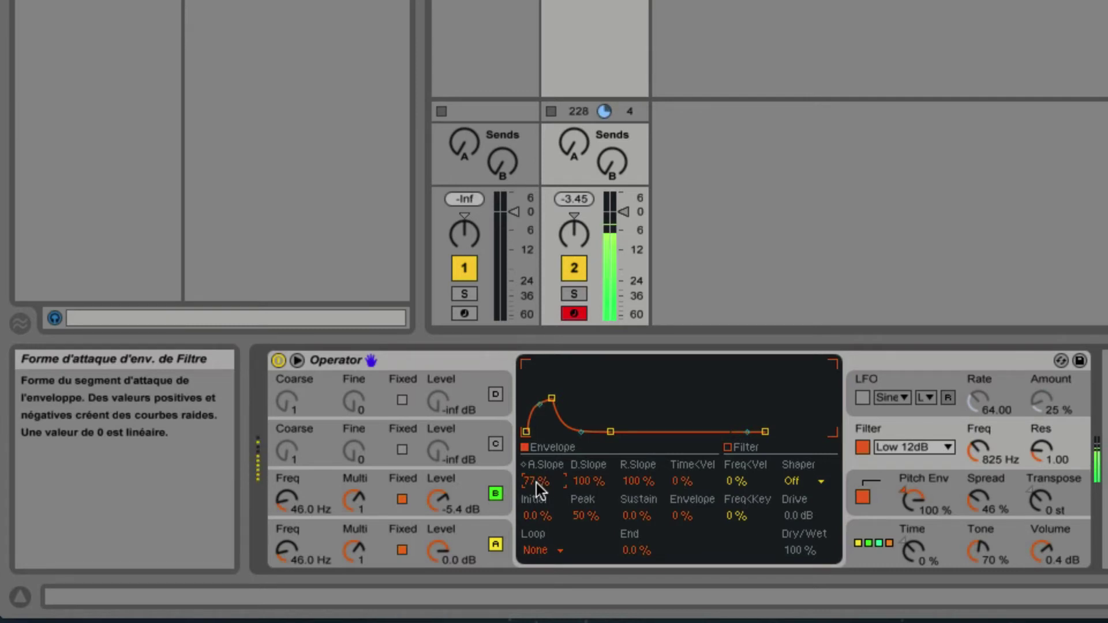
{"action": "left_click_drag", "start_coordinate": [586, 481], "coordinate": [586, 505]}
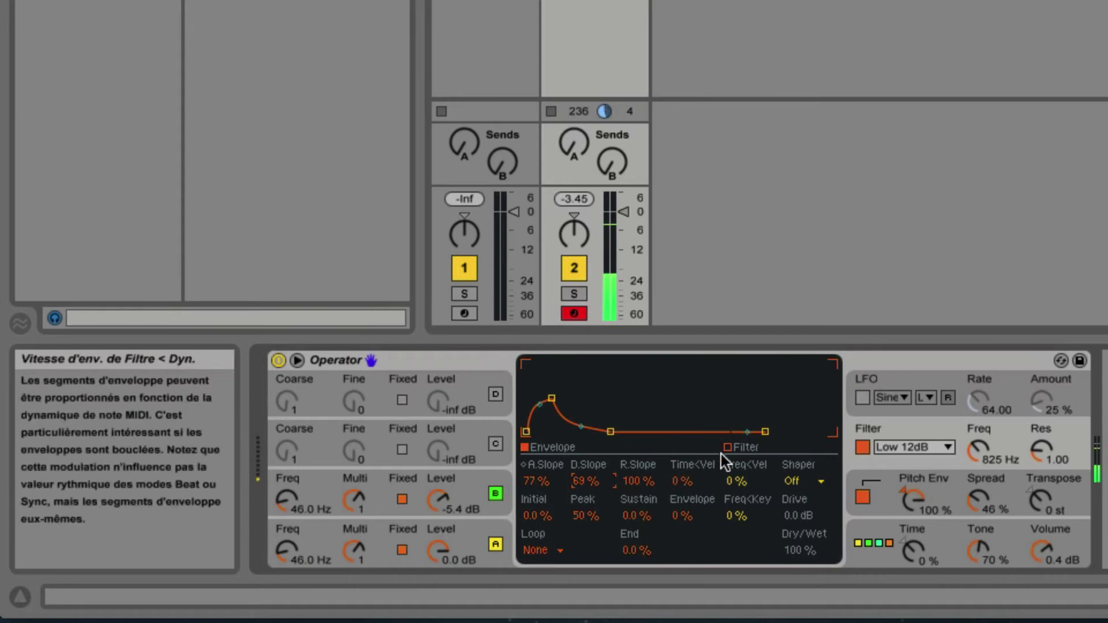
Step: Switch on oscillator C in fixed mode at 11.8 Hz and set its level to -12 dB
{"action": "left_click", "coordinate": [488, 434]}
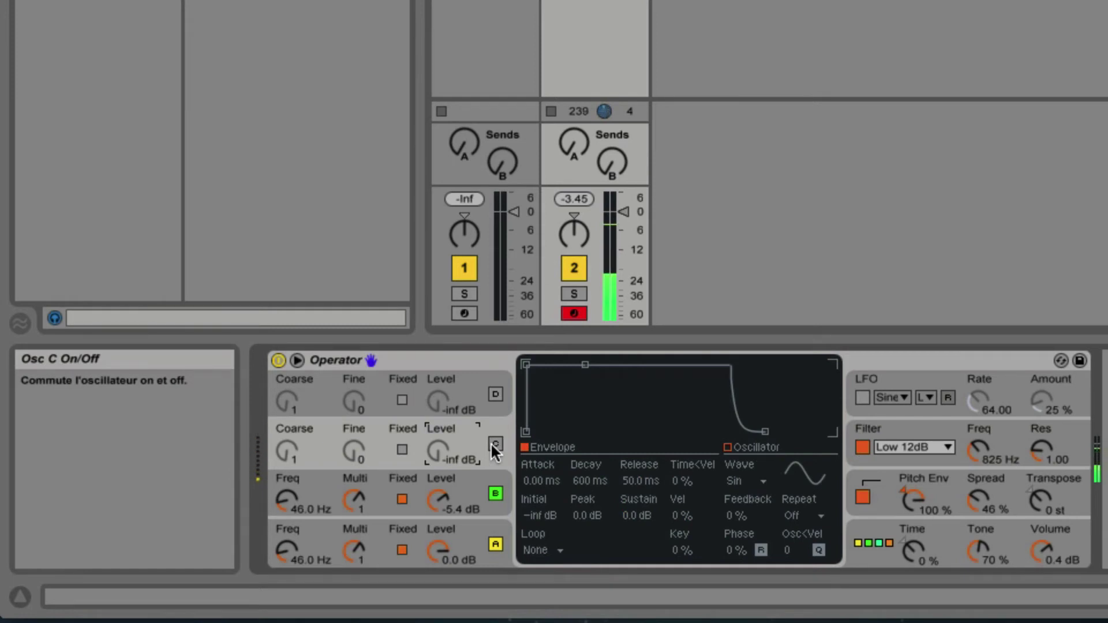
{"action": "left_click", "coordinate": [494, 445]}
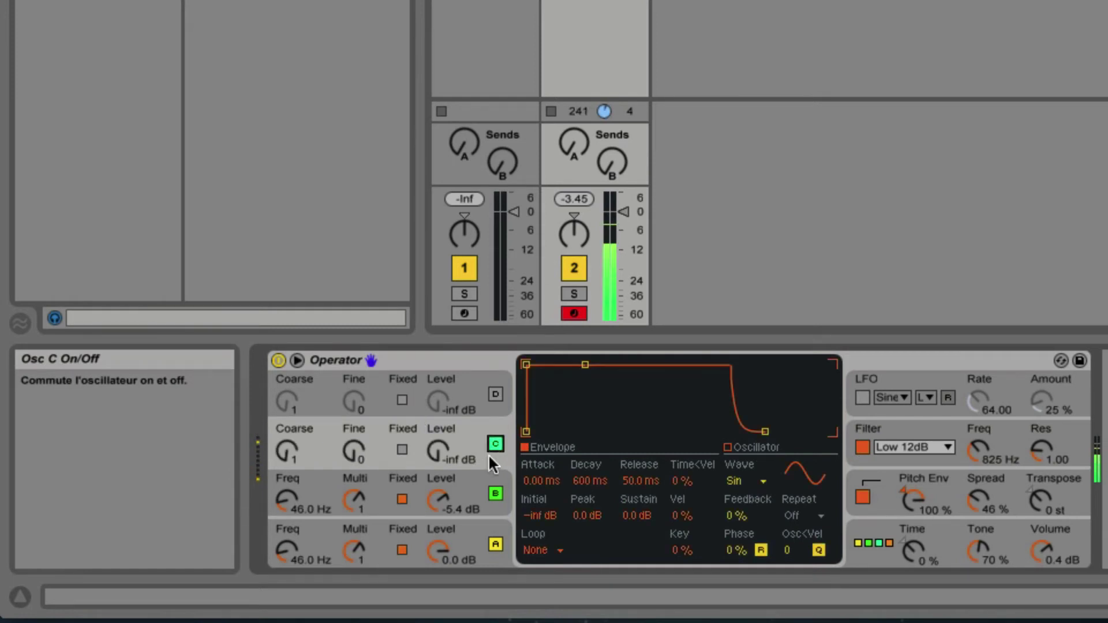
{"action": "left_click", "coordinate": [404, 449]}
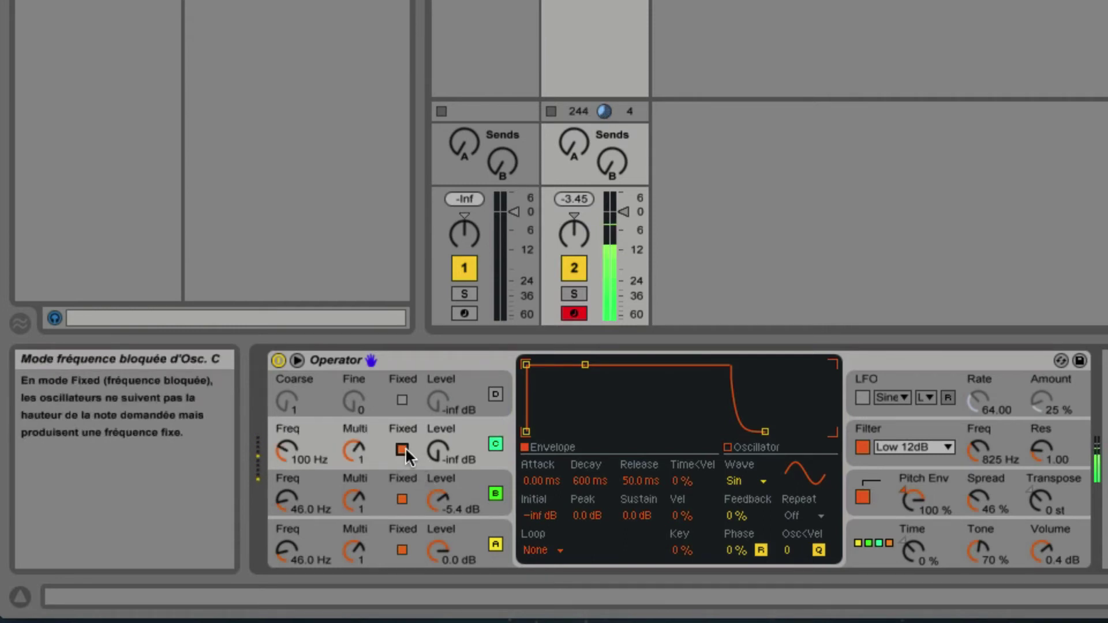
{"action": "left_click_drag", "start_coordinate": [293, 443], "coordinate": [293, 508]}
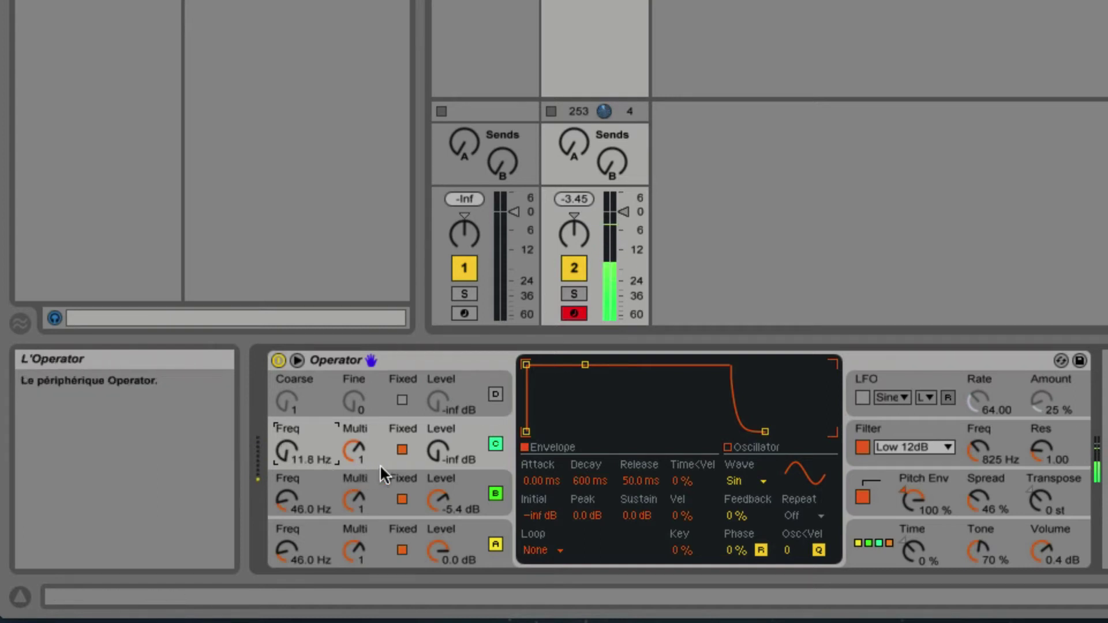
{"action": "left_click_drag", "start_coordinate": [454, 446], "coordinate": [454, 417]}
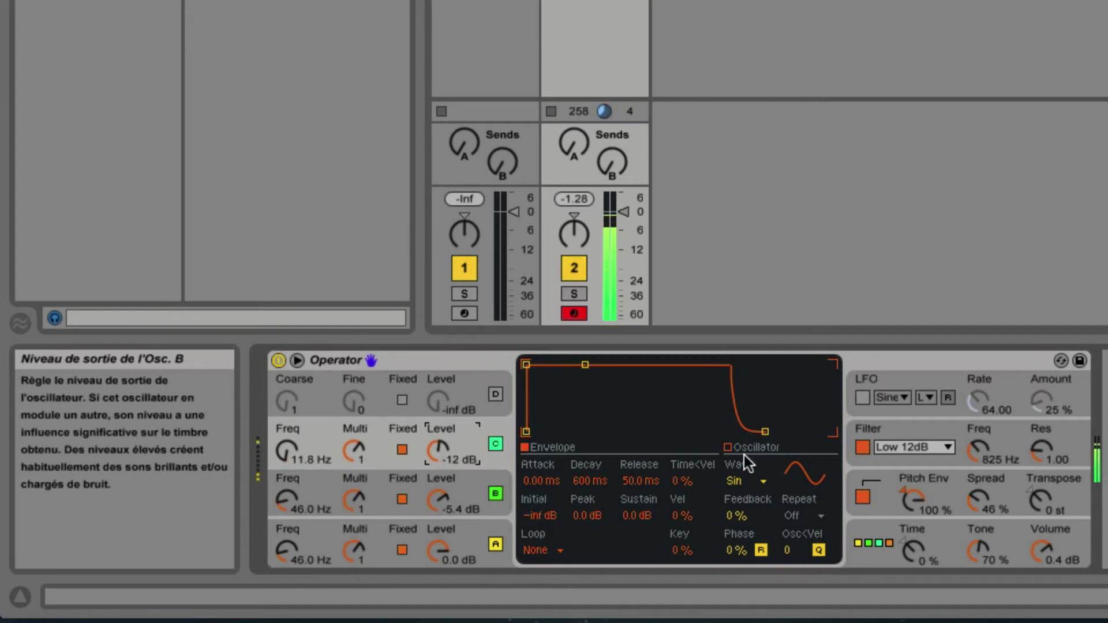
Step: Compare the kick without and with the filter, and set the filter envelope's attack to 0.26 ms and decay to 52.1 ms
{"action": "left_click", "coordinate": [863, 446]}
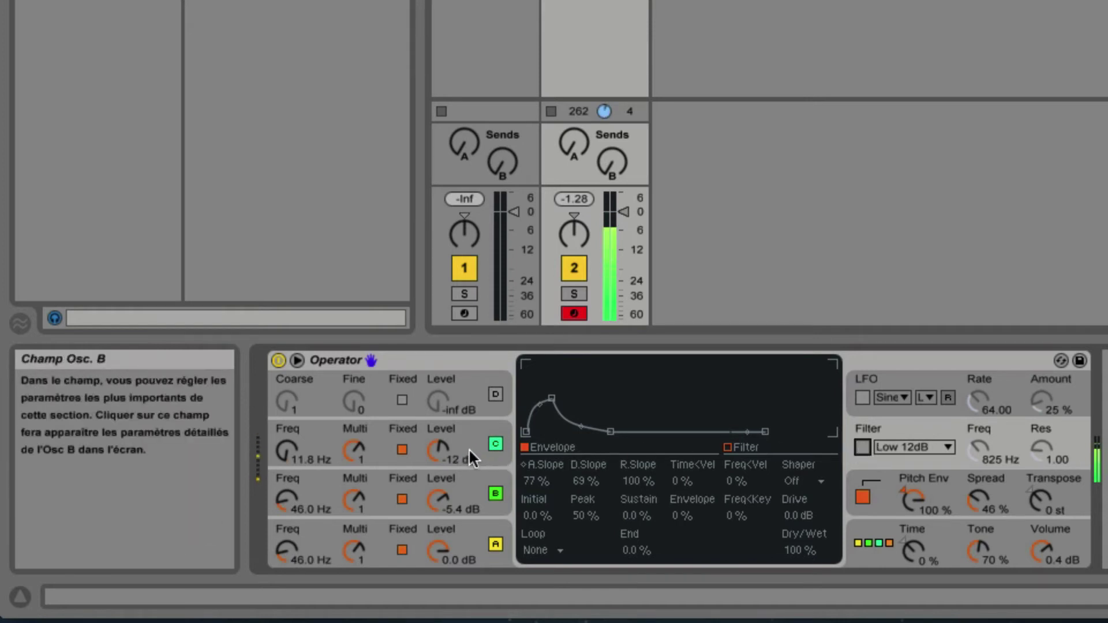
{"action": "left_click", "coordinate": [862, 446]}
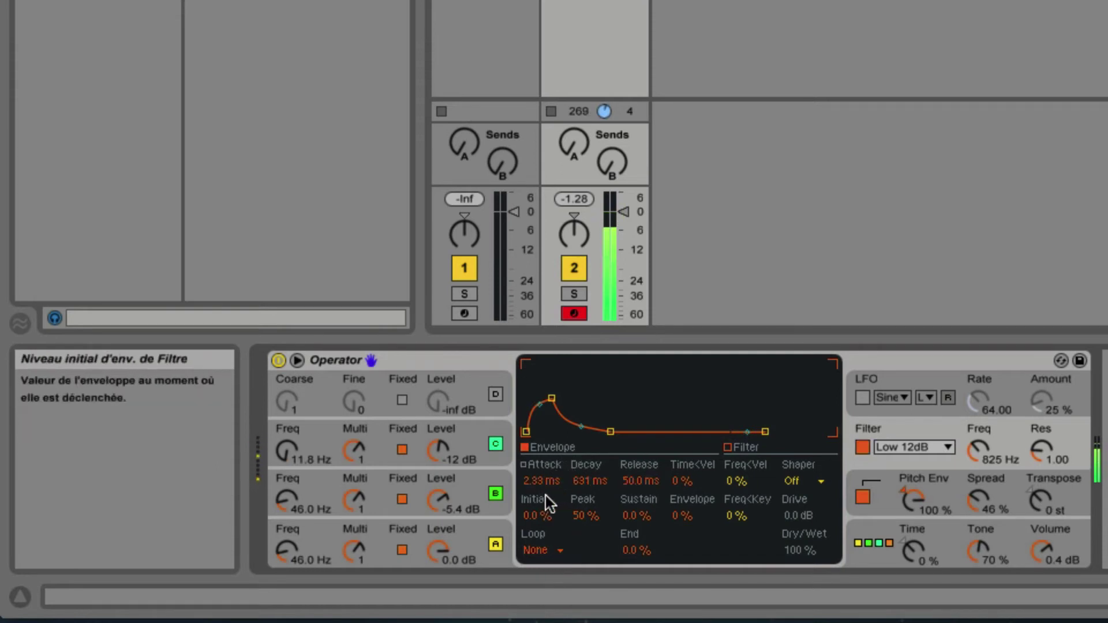
{"action": "left_click_drag", "start_coordinate": [541, 481], "coordinate": [541, 510]}
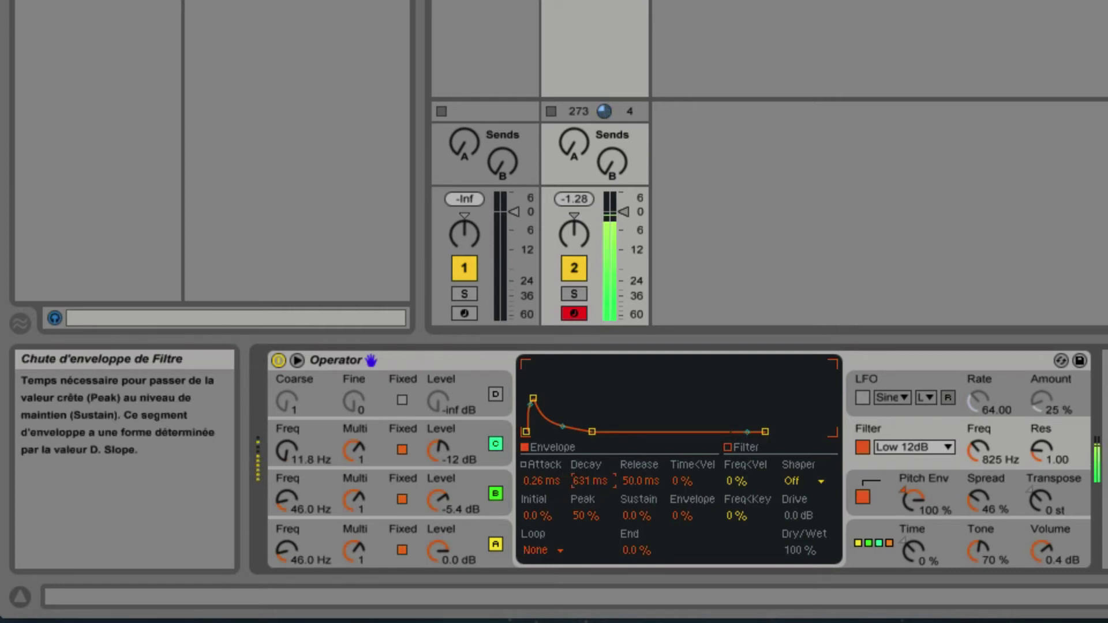
{"action": "left_click_drag", "start_coordinate": [590, 480], "coordinate": [590, 505]}
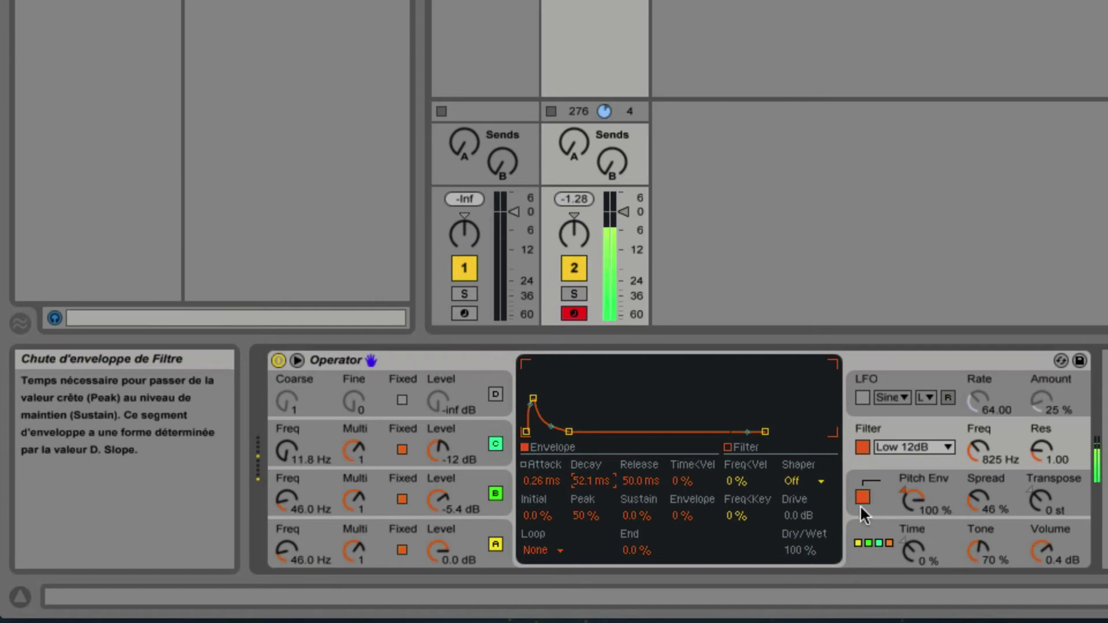
Step: Bypass the filter and shape oscillator C's envelope with decay 61.9 ms, peak -4.4 dB, sustain -70 dB and loop mode Trigger
{"action": "left_click", "coordinate": [862, 446]}
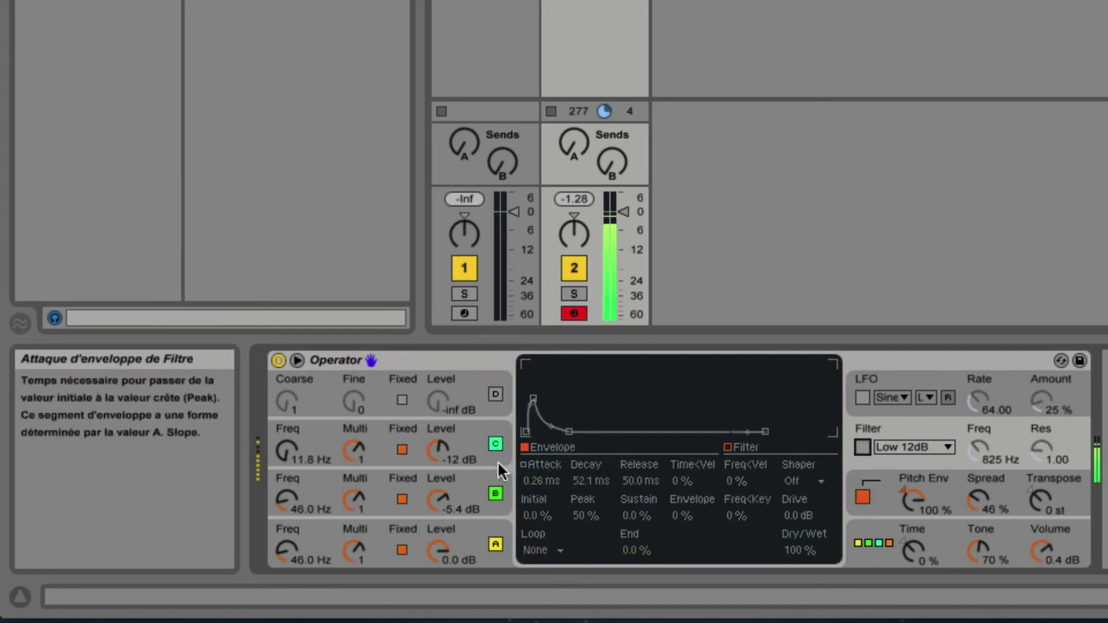
{"action": "left_click", "coordinate": [480, 435]}
{"action": "left_click", "coordinate": [590, 482]}
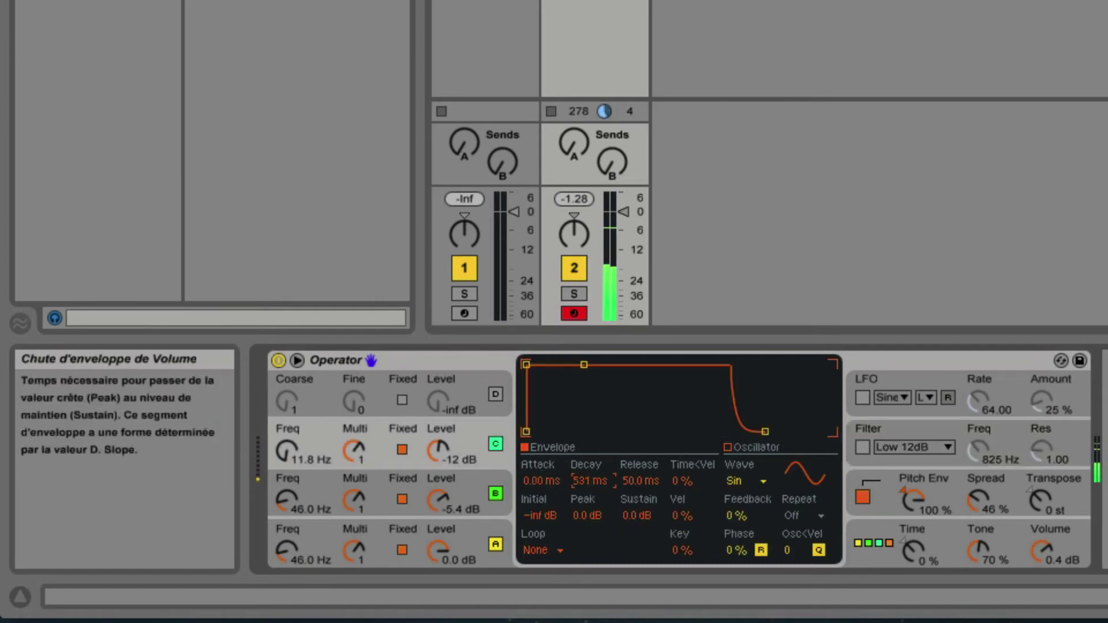
{"action": "left_click_drag", "start_coordinate": [590, 483], "coordinate": [589, 523]}
{"action": "left_click_drag", "start_coordinate": [590, 515], "coordinate": [636, 546]}
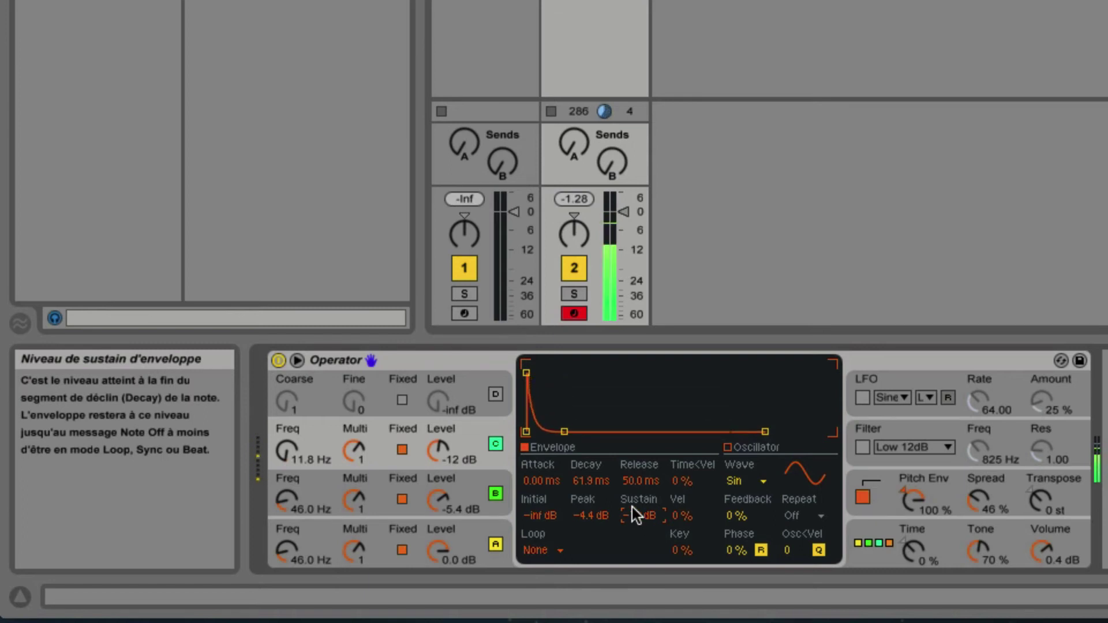
{"action": "left_click", "coordinate": [541, 556]}
{"action": "left_click", "coordinate": [541, 532]}
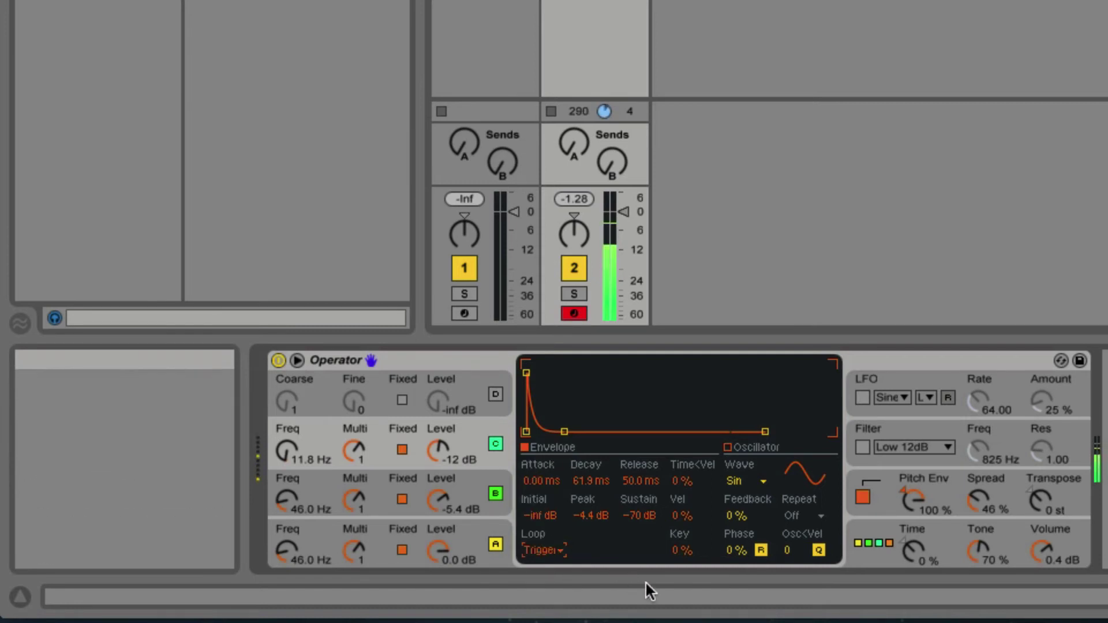
Step: Turn off oscillator C's phase retrigger, comparing both settings with oscillators B and A switched off
{"action": "left_click", "coordinate": [760, 551]}
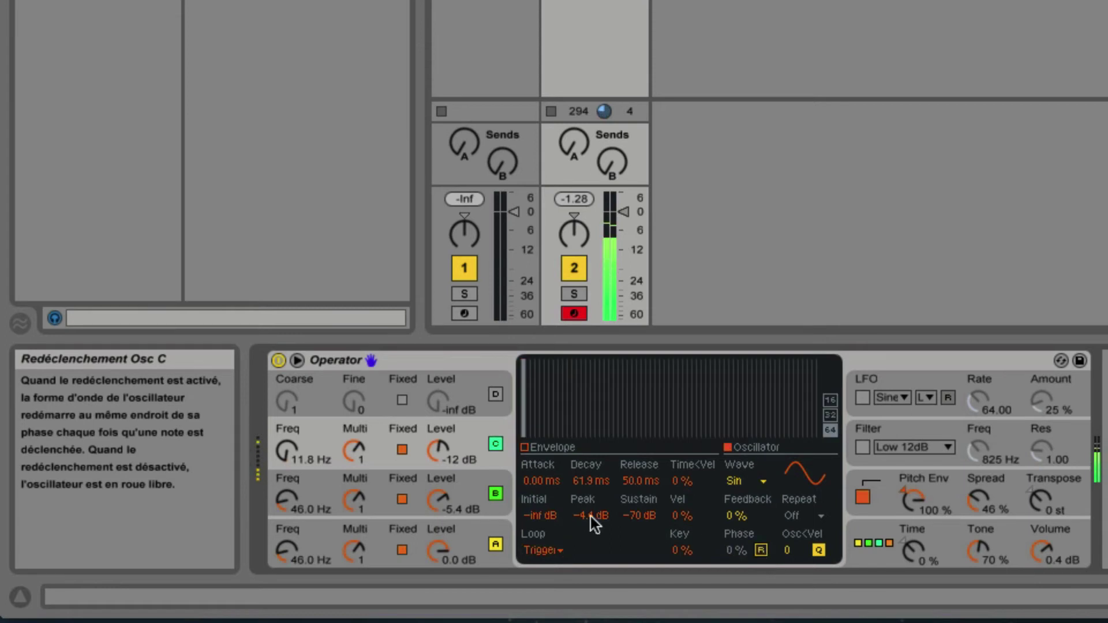
{"action": "left_click", "coordinate": [495, 493]}
{"action": "left_click", "coordinate": [495, 544]}
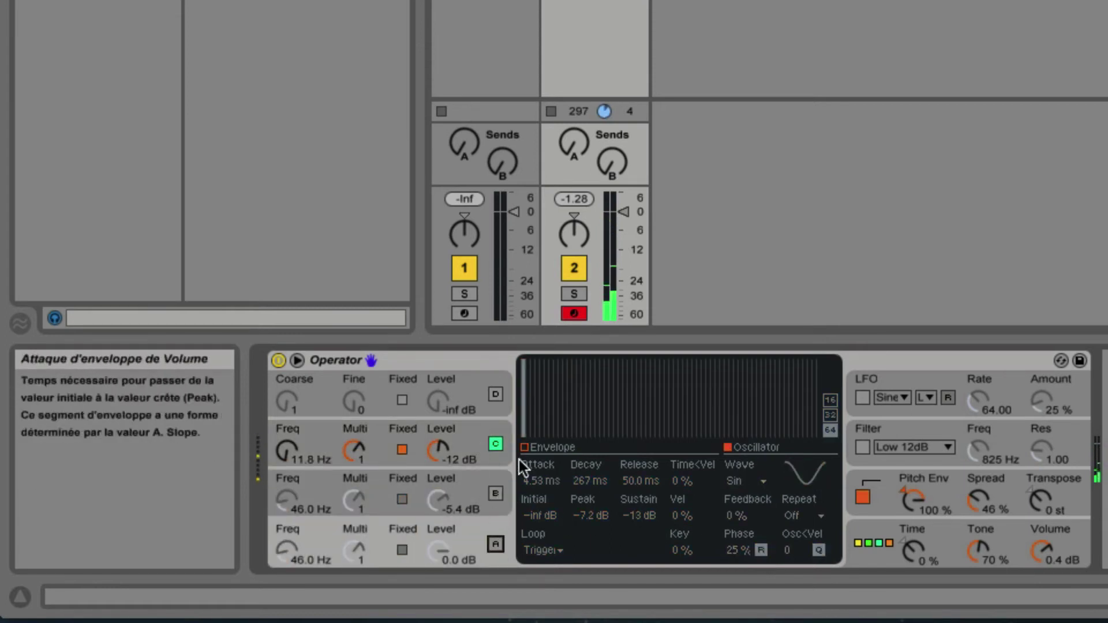
{"action": "left_click", "coordinate": [476, 431]}
{"action": "left_click", "coordinate": [761, 549]}
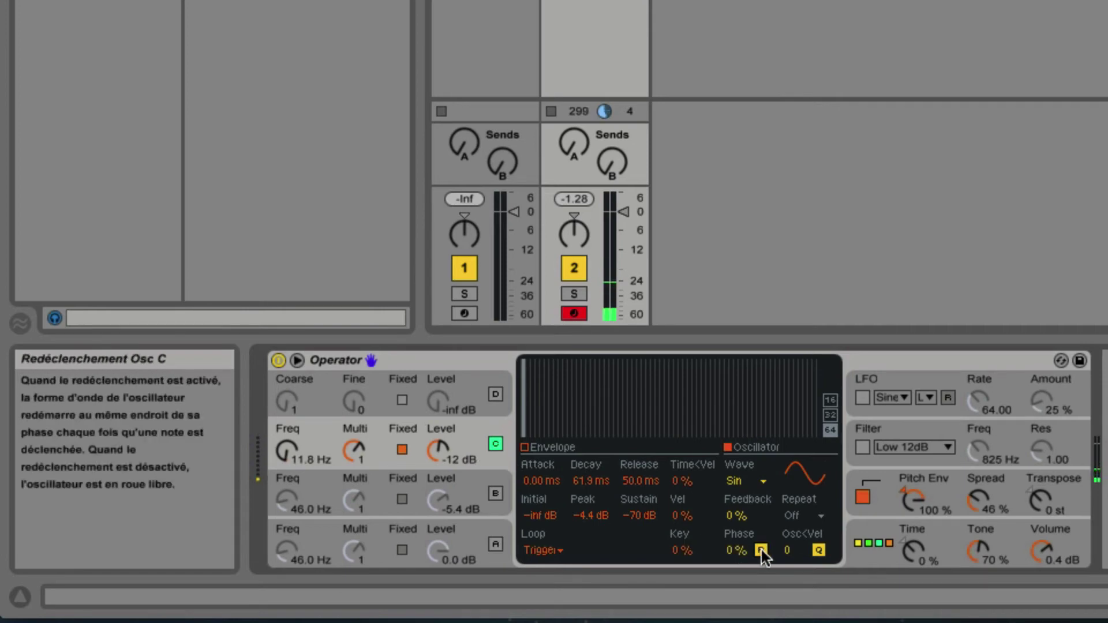
{"action": "left_click", "coordinate": [761, 550]}
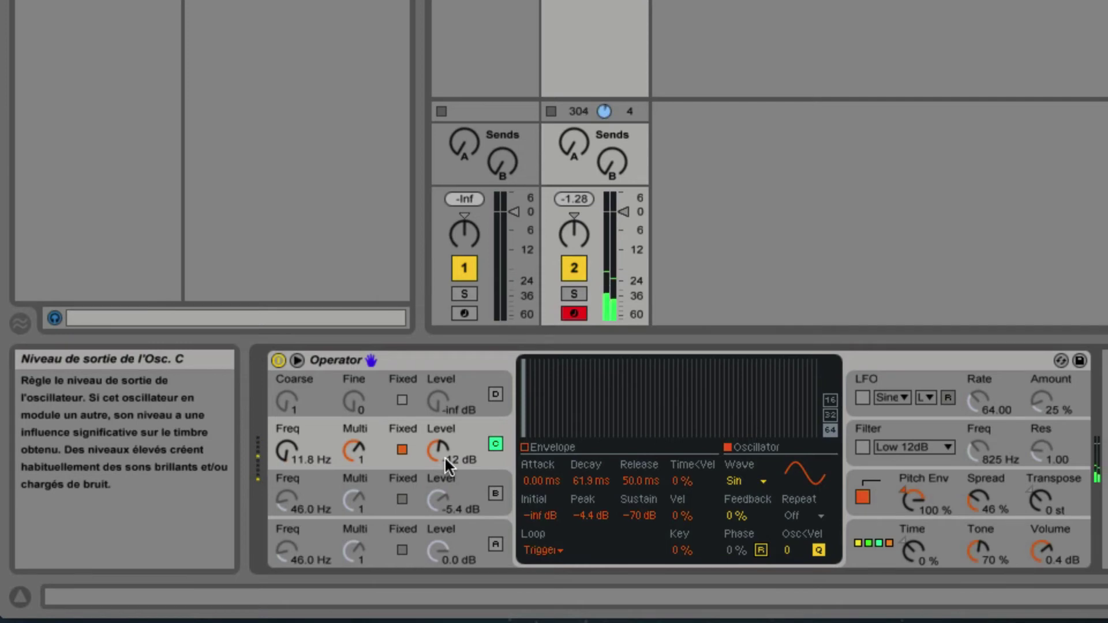
Step: Switch oscillators B and A and the Low 12dB filter back on
{"action": "left_click", "coordinate": [495, 493]}
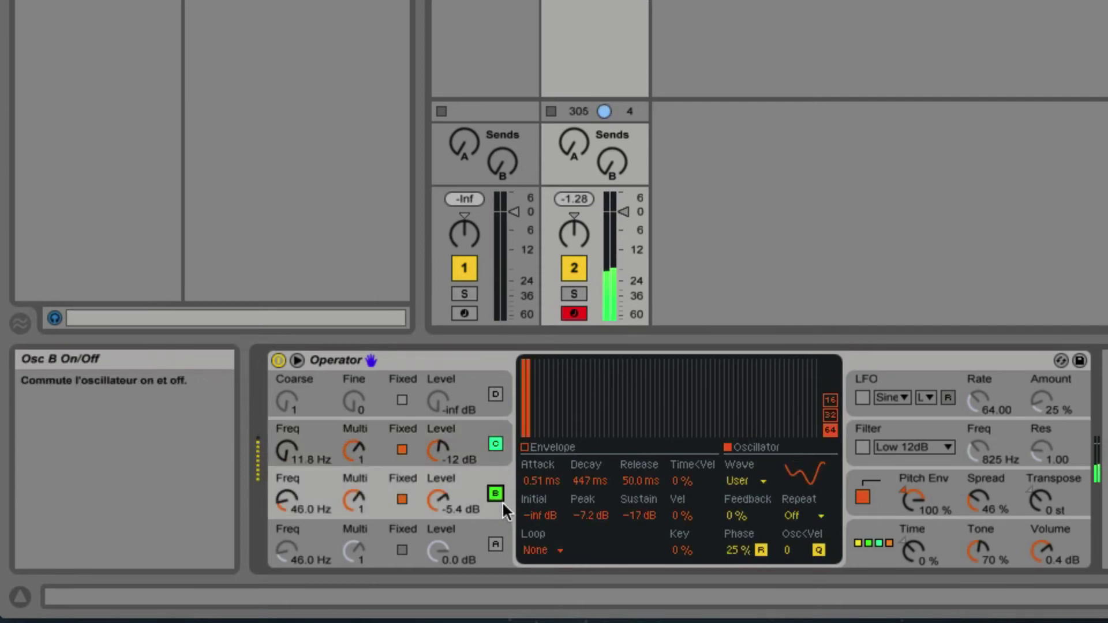
{"action": "left_click", "coordinate": [495, 543]}
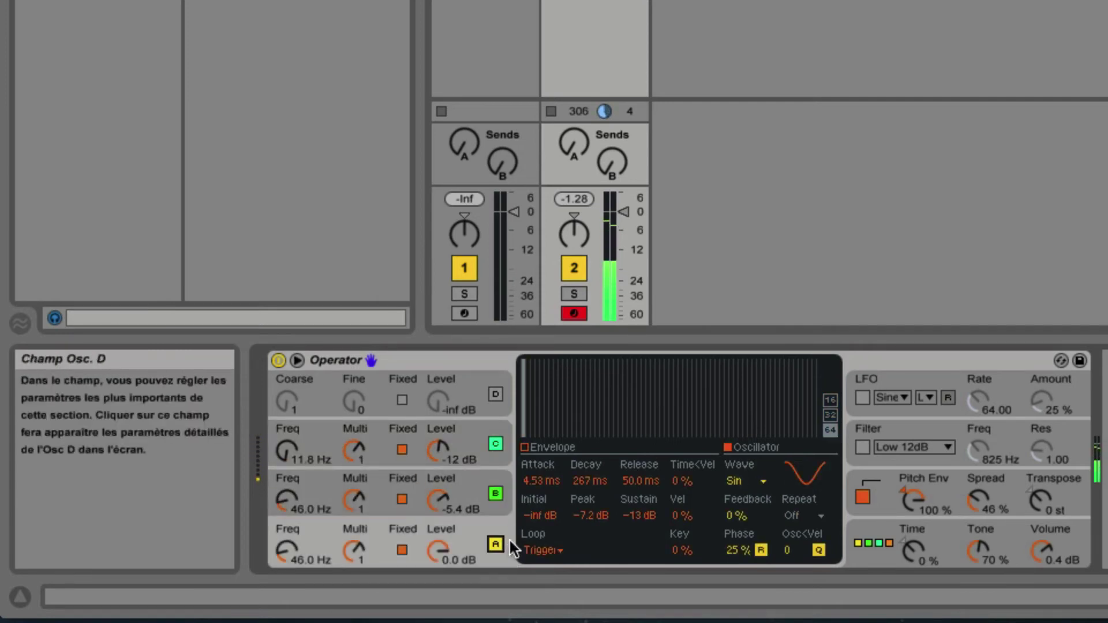
{"action": "left_click", "coordinate": [864, 444]}
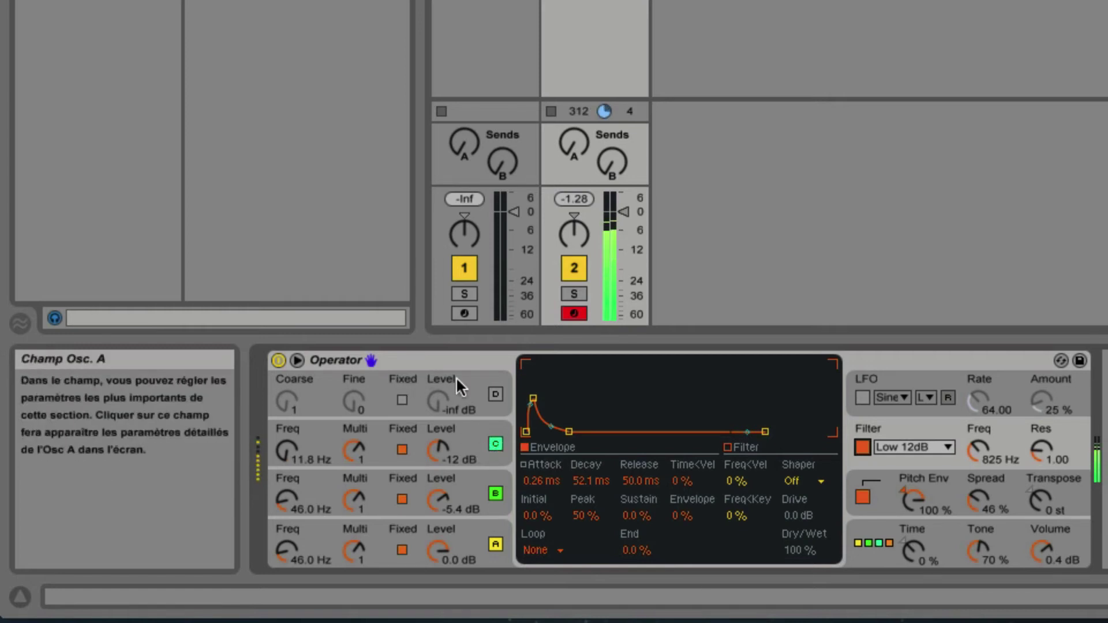
Step: Switch on oscillator D in fixed mode at 90.6 Hz, set its level to -12 dB and show its envelope
{"action": "left_click", "coordinate": [472, 393]}
{"action": "left_click", "coordinate": [493, 394]}
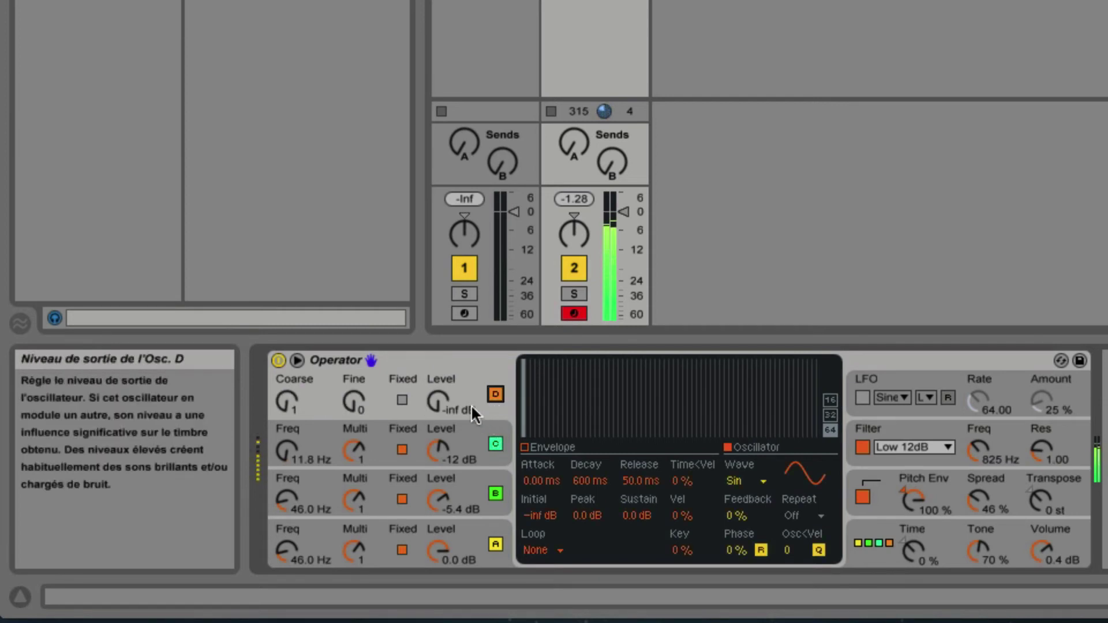
{"action": "left_click", "coordinate": [402, 399]}
{"action": "left_click_drag", "start_coordinate": [315, 402], "coordinate": [315, 411]}
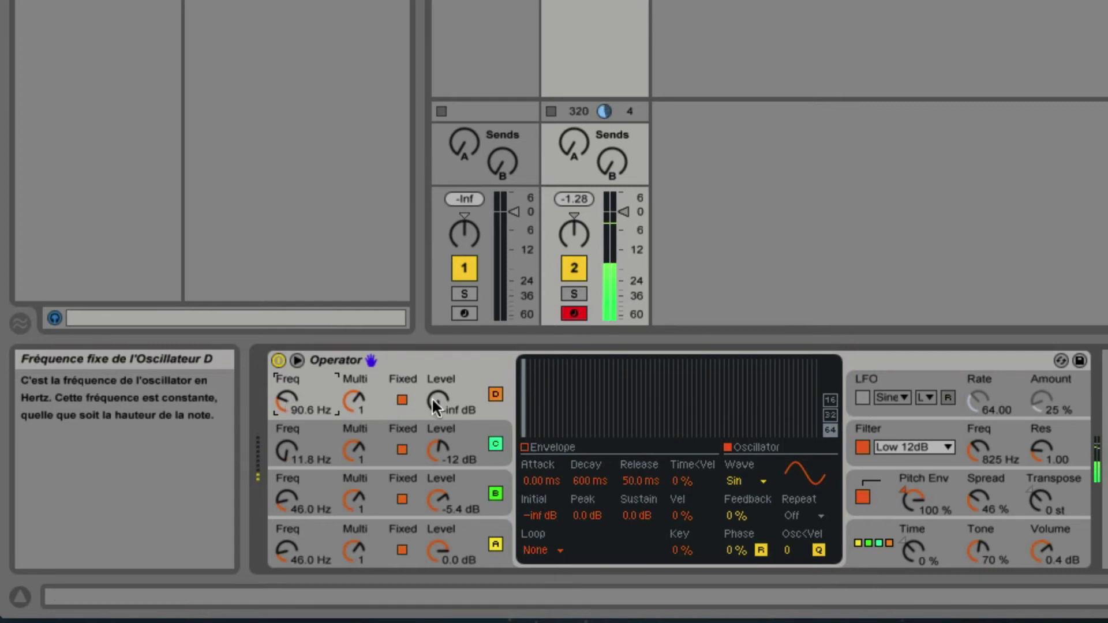
{"action": "left_click_drag", "start_coordinate": [439, 394], "coordinate": [440, 372]}
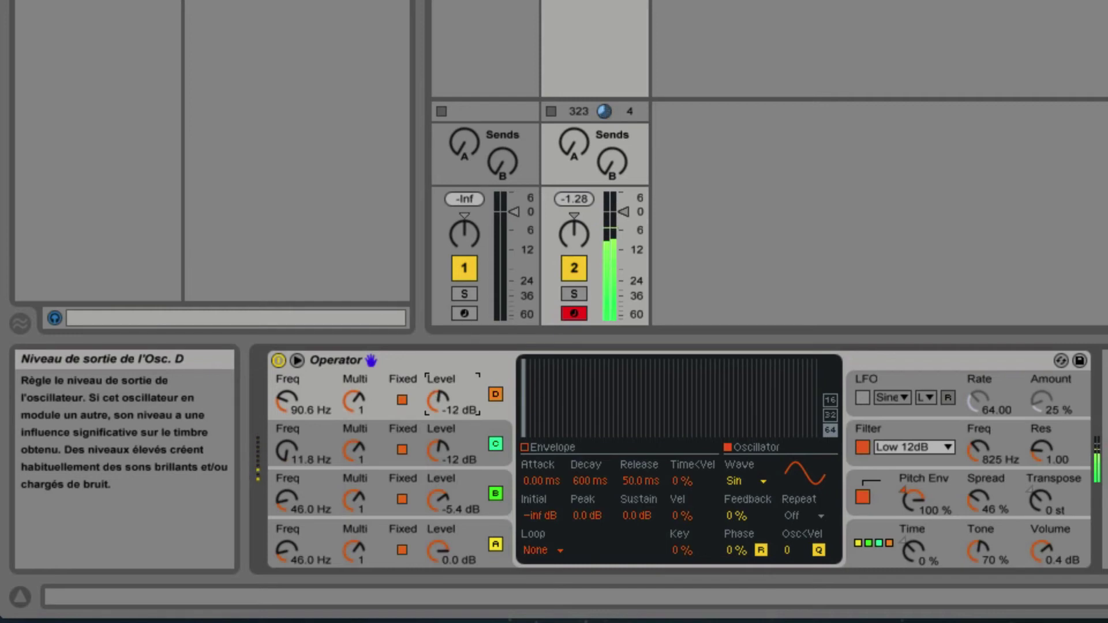
{"action": "left_click", "coordinate": [524, 448]}
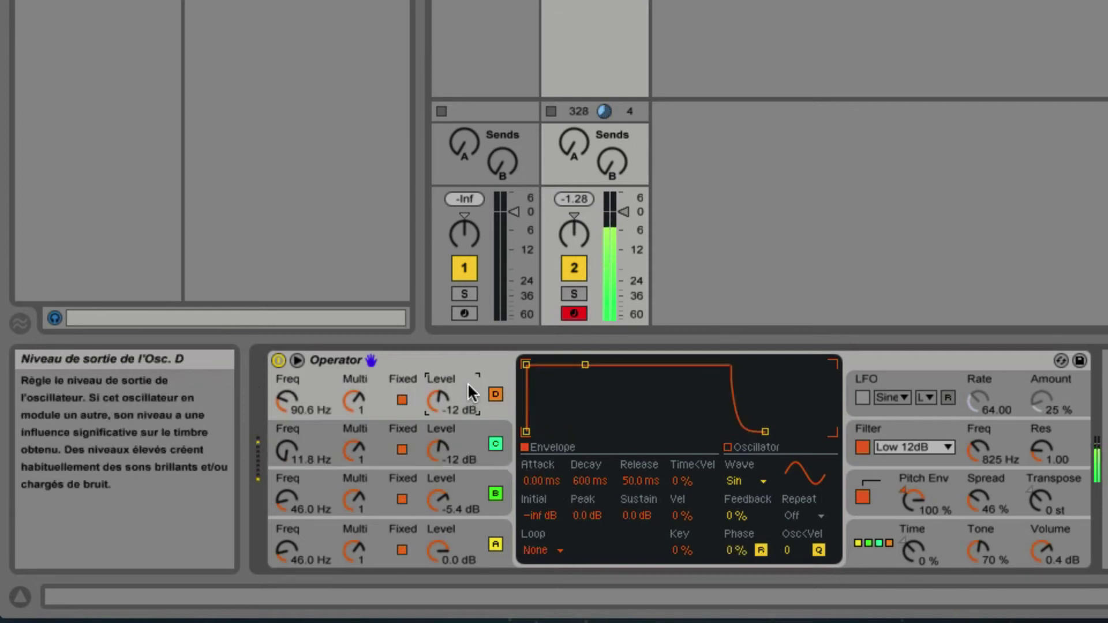
Step: Change oscillator C's waveform to Noise Looped
{"action": "left_click", "coordinate": [469, 436]}
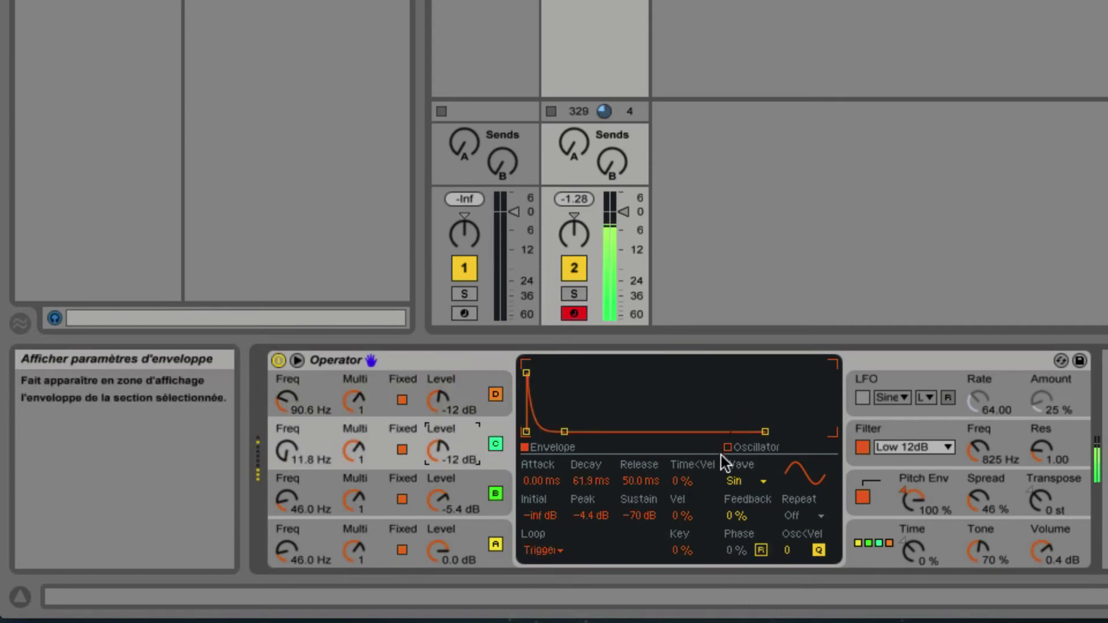
{"action": "left_click", "coordinate": [732, 482]}
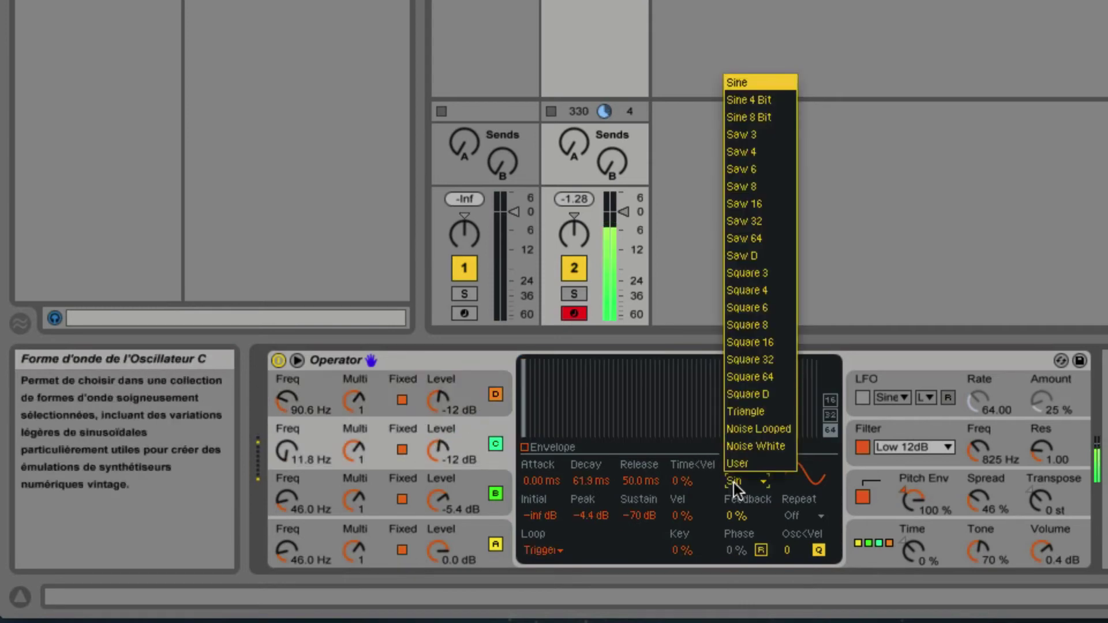
{"action": "left_click", "coordinate": [750, 429]}
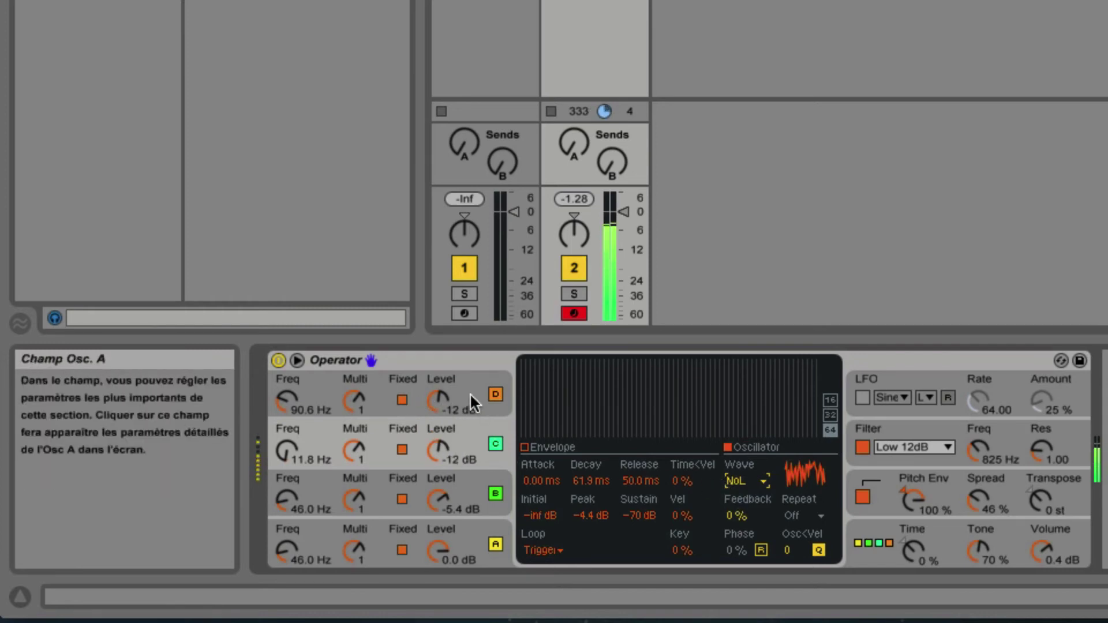
Step: Switch off oscillators D, B and A to hear oscillator C's noise alone, and switch B and A back on
{"action": "left_click", "coordinate": [495, 394]}
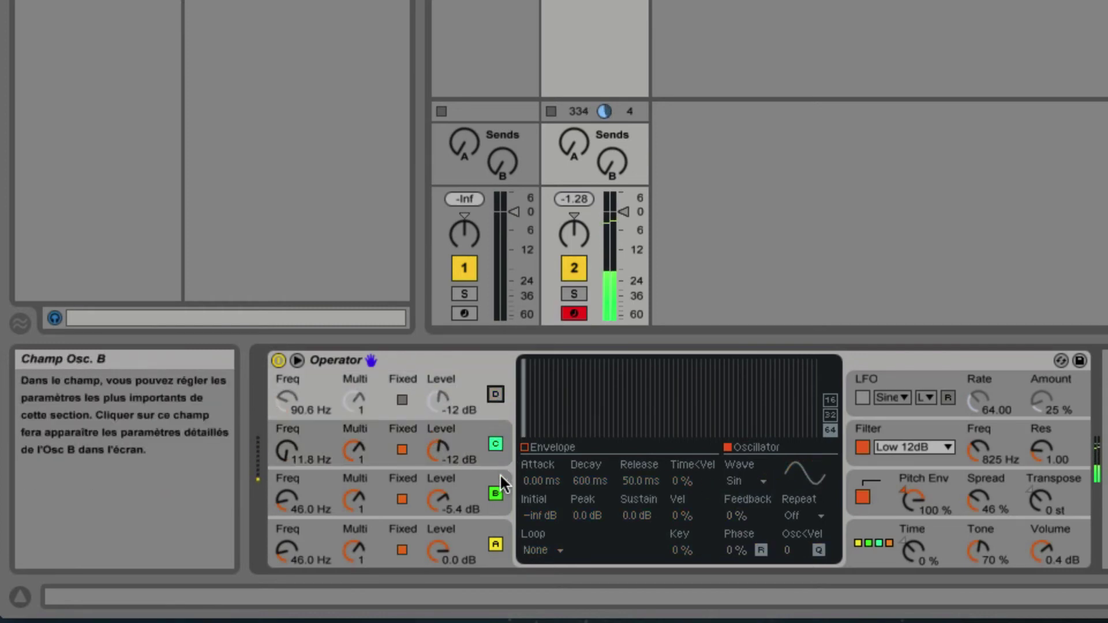
{"action": "left_click", "coordinate": [494, 493]}
{"action": "left_click", "coordinate": [494, 544]}
{"action": "left_click", "coordinate": [470, 442]}
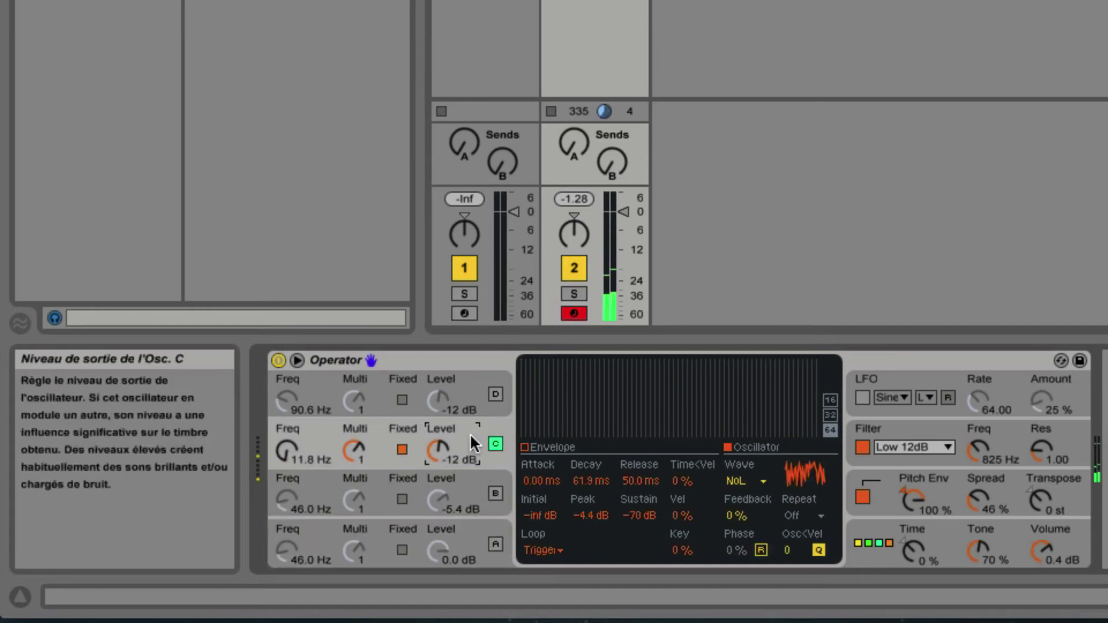
{"action": "left_click", "coordinate": [739, 483]}
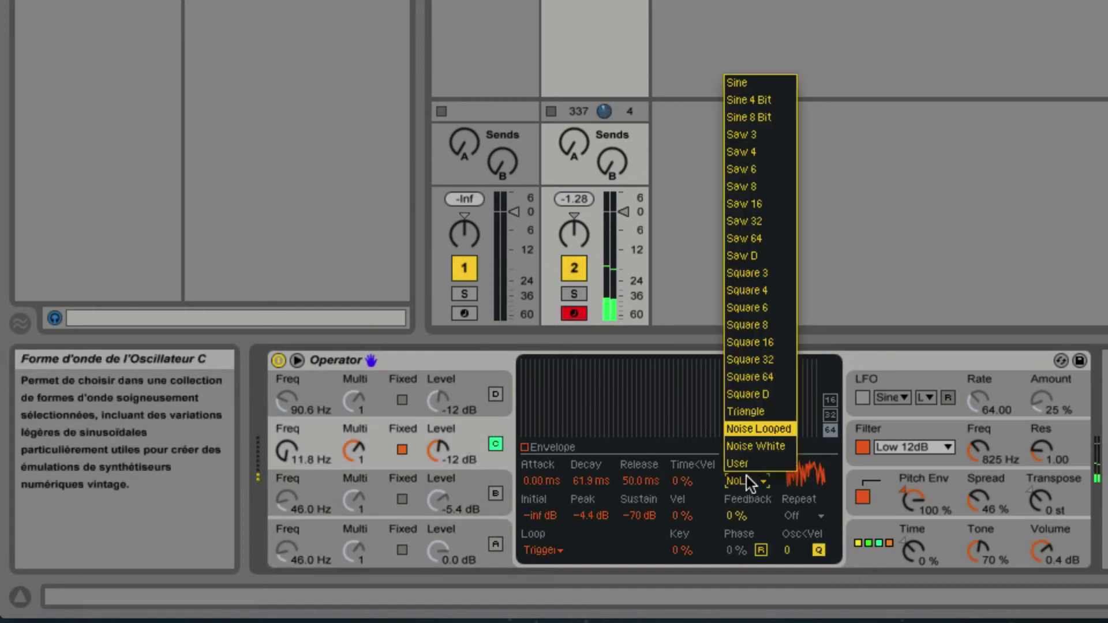
{"action": "left_click", "coordinate": [746, 485]}
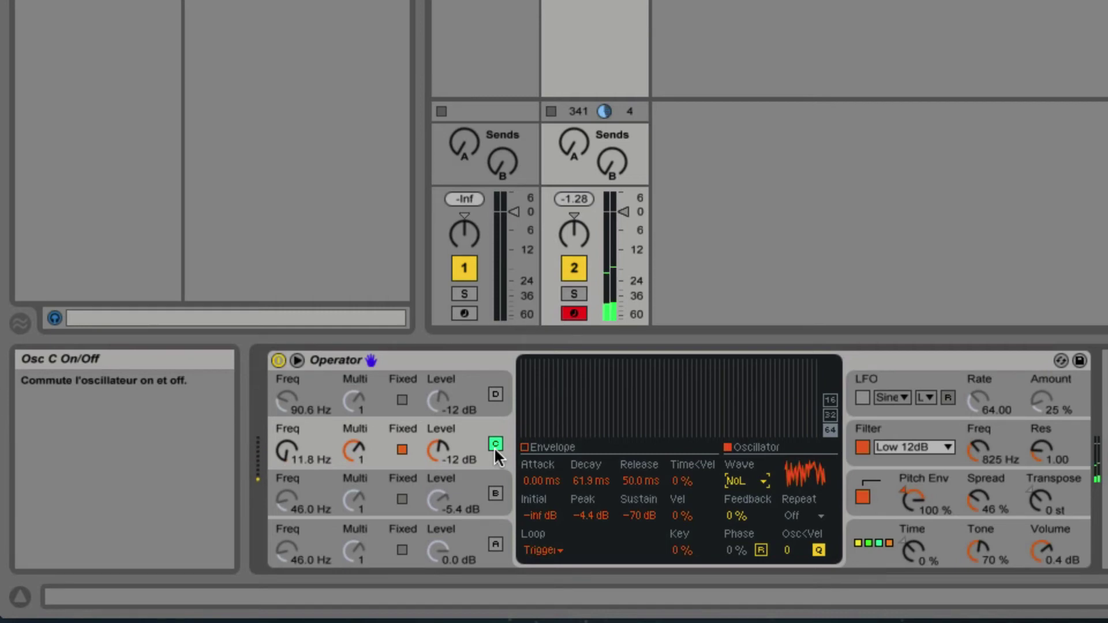
{"action": "left_click", "coordinate": [495, 493]}
{"action": "left_click", "coordinate": [494, 544]}
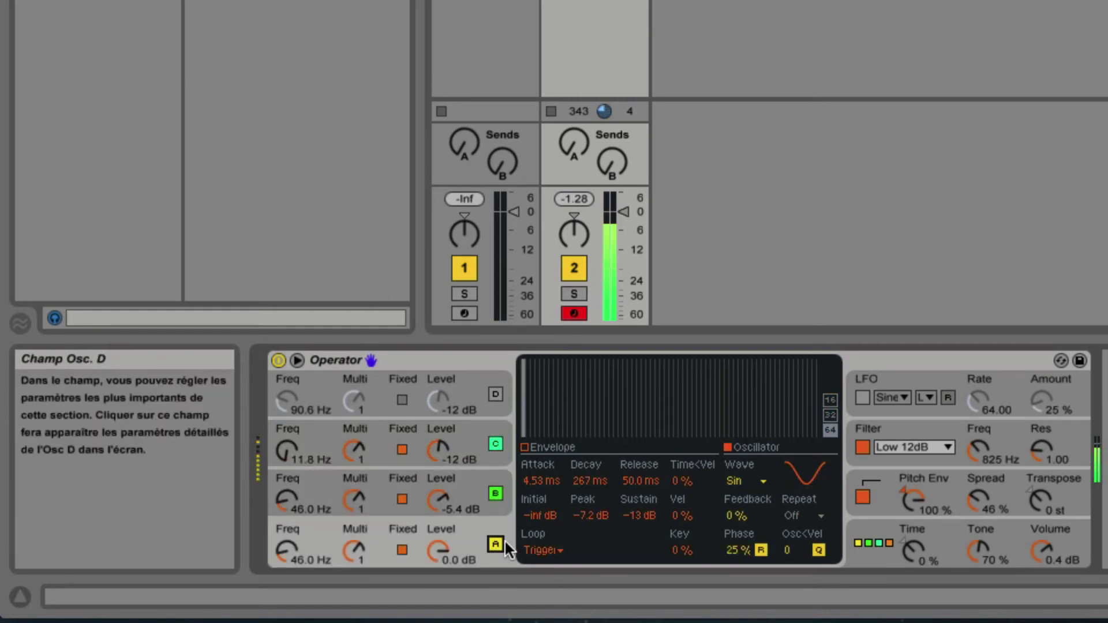
Step: Compare the Sine waveform with Noise Looped on oscillator C, ending on Noise Looped
{"action": "left_click", "coordinate": [491, 443]}
{"action": "left_click", "coordinate": [739, 480]}
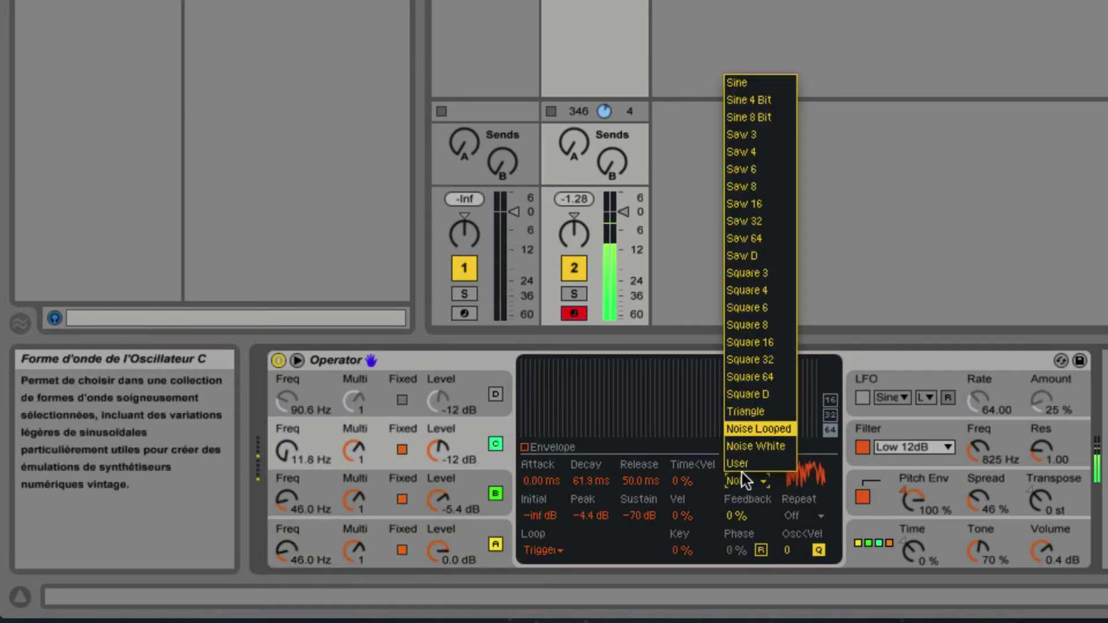
{"action": "left_click", "coordinate": [729, 85]}
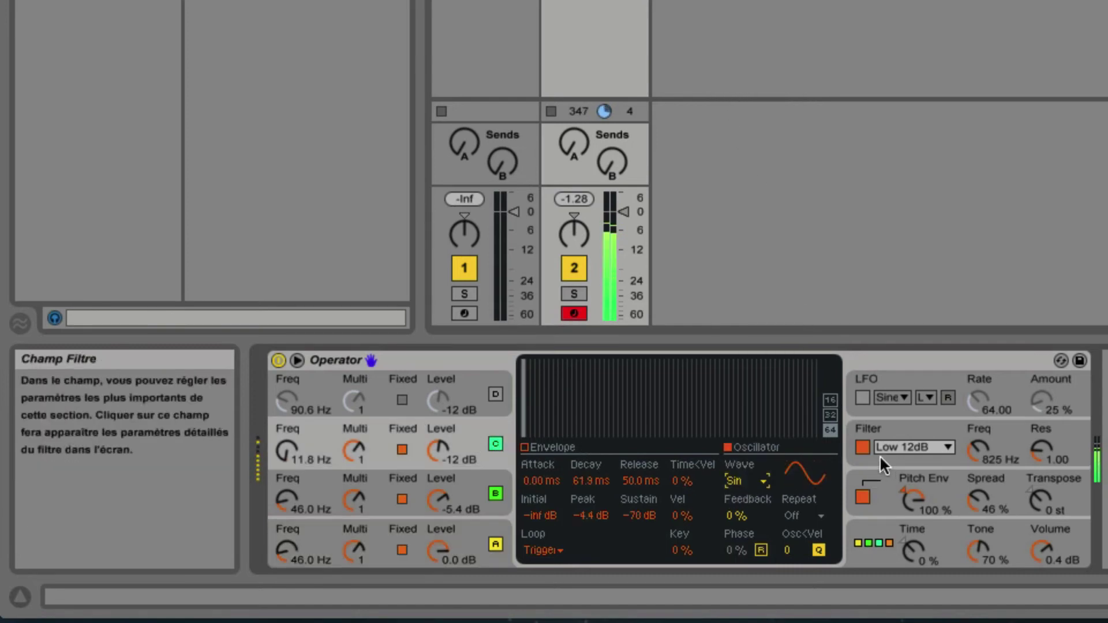
{"action": "left_click", "coordinate": [739, 483]}
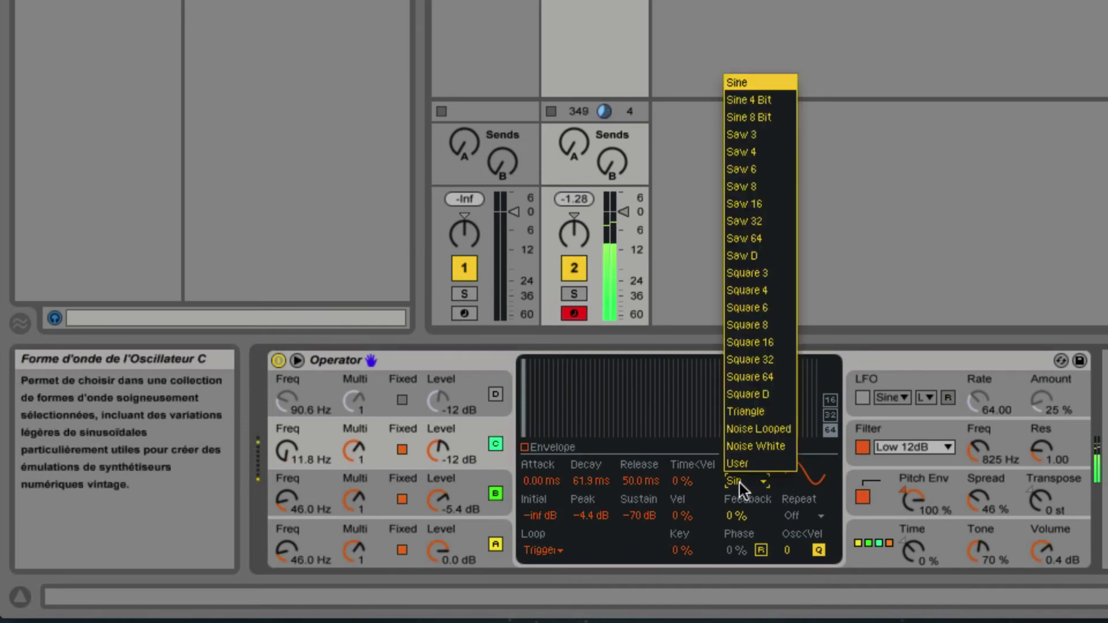
{"action": "left_click", "coordinate": [757, 430]}
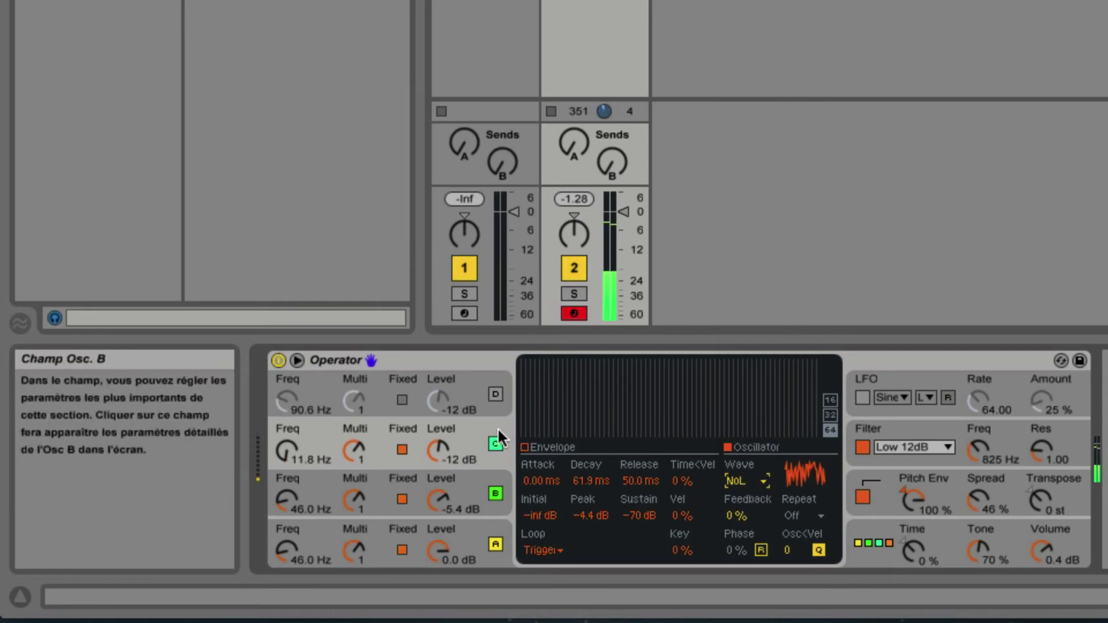
Step: Switch oscillator D back on and set its volume envelope's attack to 0.19 ms
{"action": "left_click", "coordinate": [471, 384]}
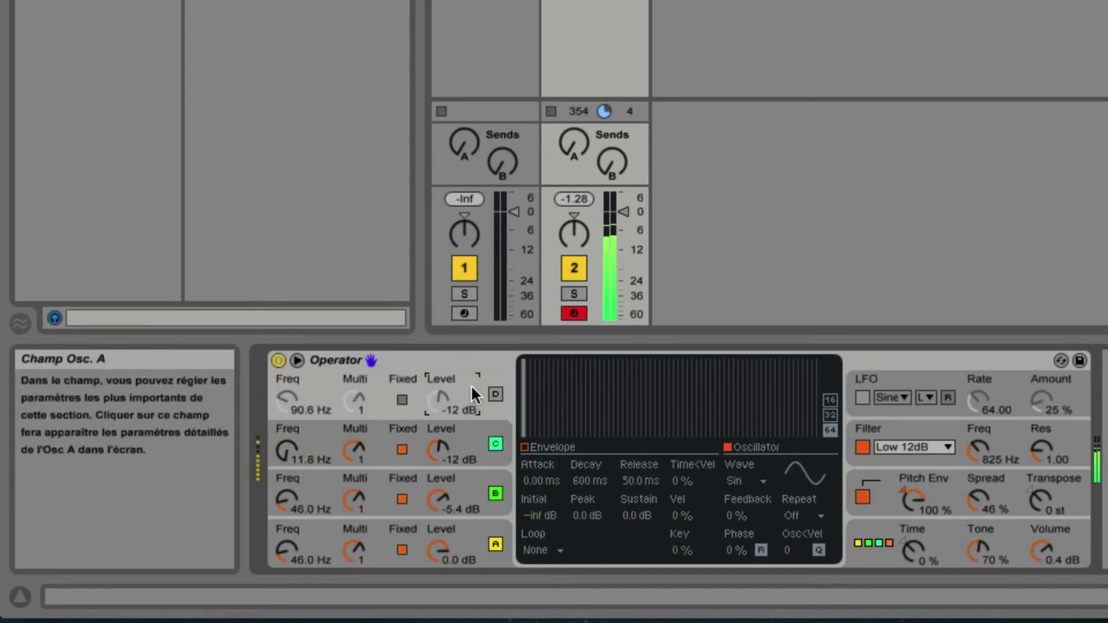
{"action": "left_click", "coordinate": [495, 393]}
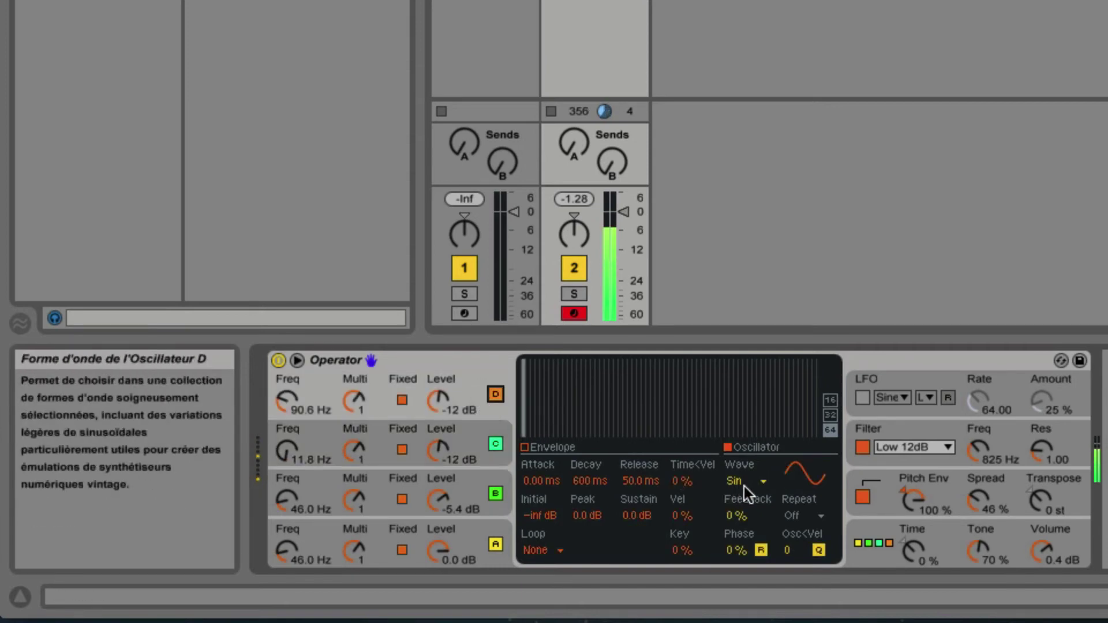
{"action": "left_click", "coordinate": [542, 481]}
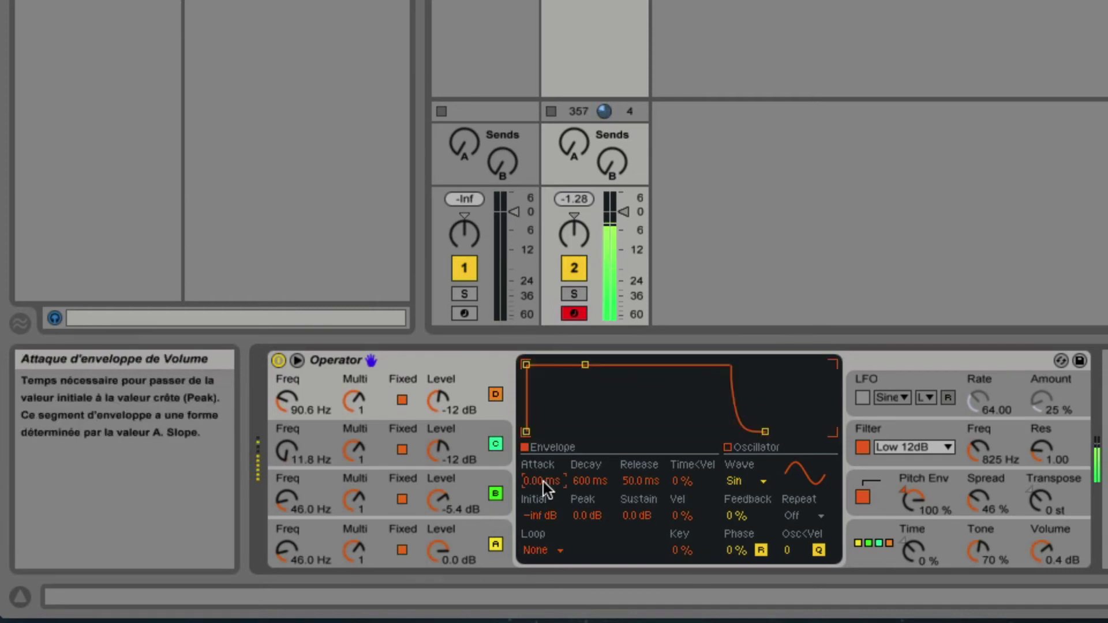
{"action": "left_click_drag", "start_coordinate": [543, 482], "coordinate": [542, 475]}
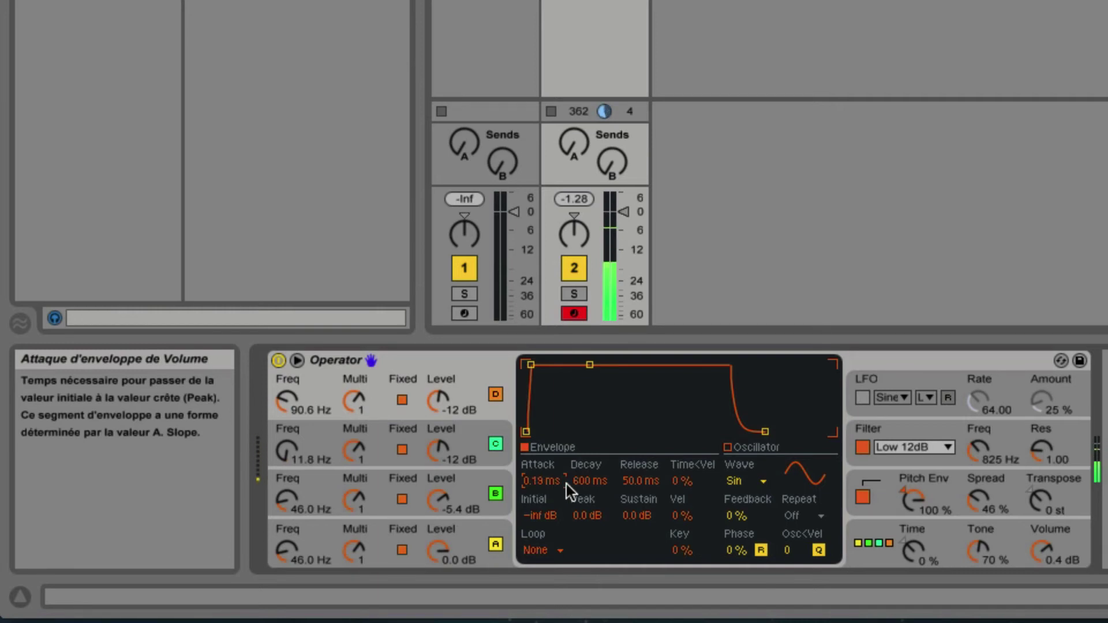
Step: Set oscillator D's volume envelope to a 6.42 s decay, -13 dB sustain and -7.2 dB peak
{"action": "left_click", "coordinate": [596, 486]}
{"action": "left_click_drag", "start_coordinate": [596, 486], "coordinate": [596, 448]}
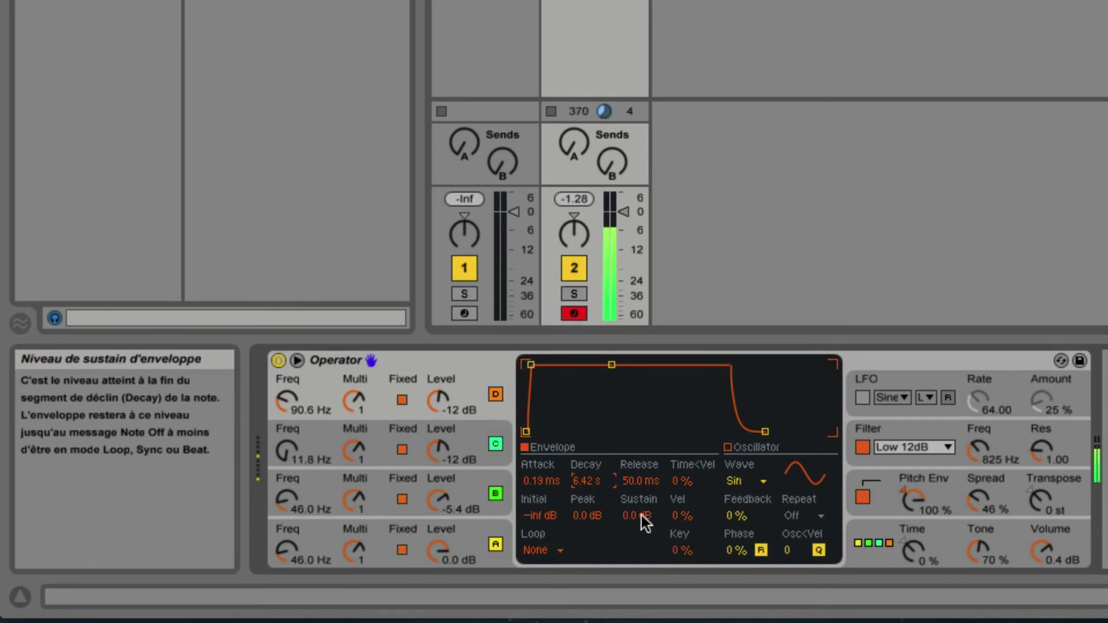
{"action": "left_click_drag", "start_coordinate": [641, 515], "coordinate": [642, 537]}
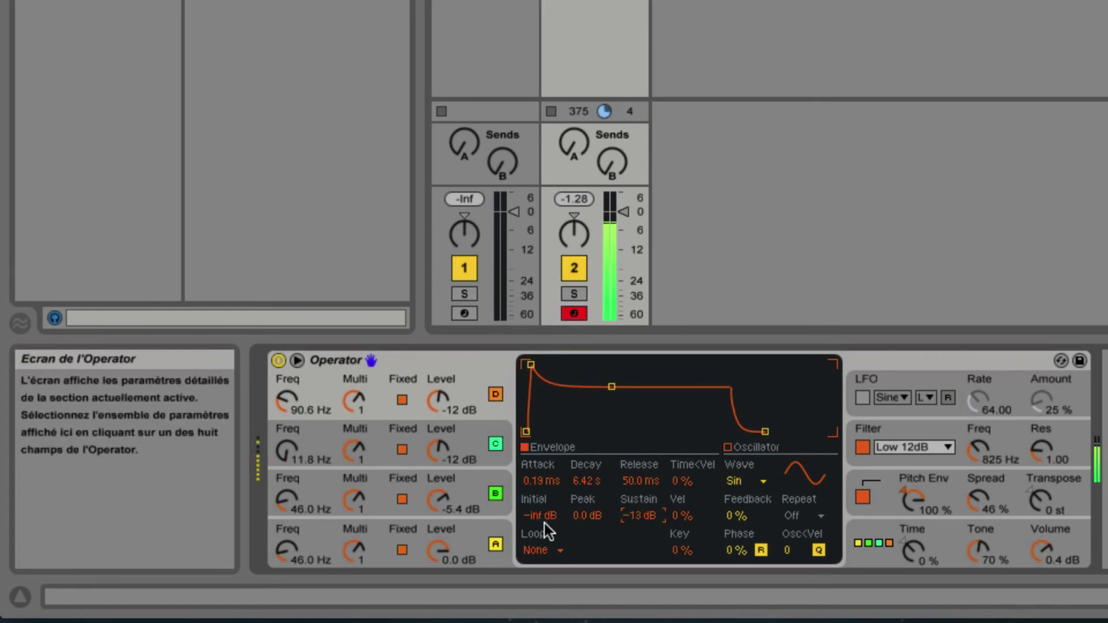
{"action": "left_click_drag", "start_coordinate": [582, 517], "coordinate": [581, 518]}
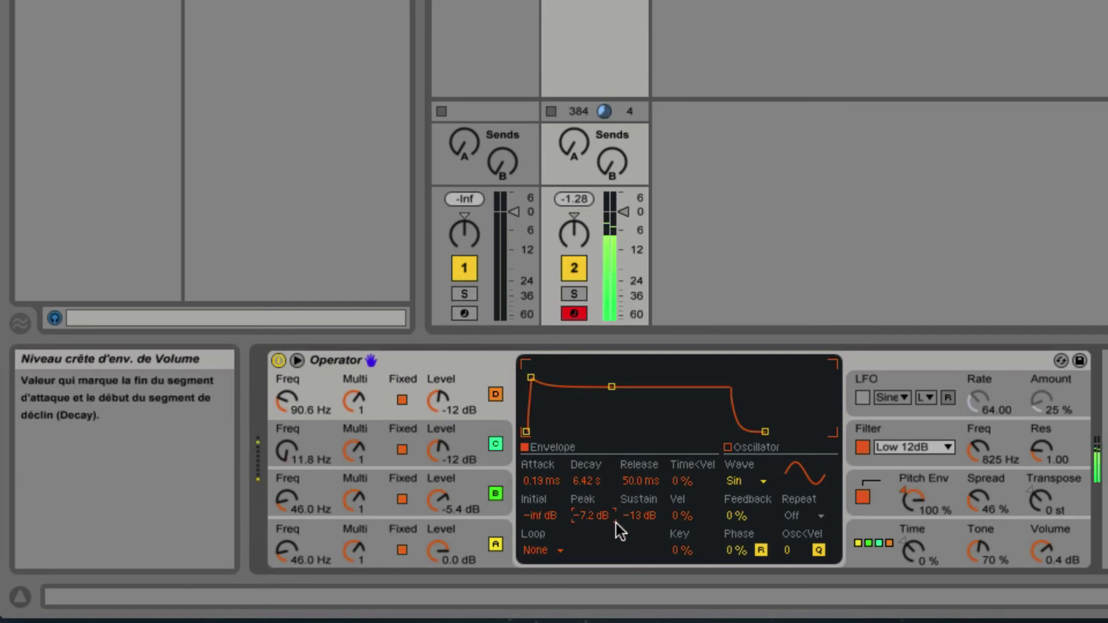
Step: Compare the sound with oscillator D off and on, and set its phase to 25 %
{"action": "left_click", "coordinate": [495, 394]}
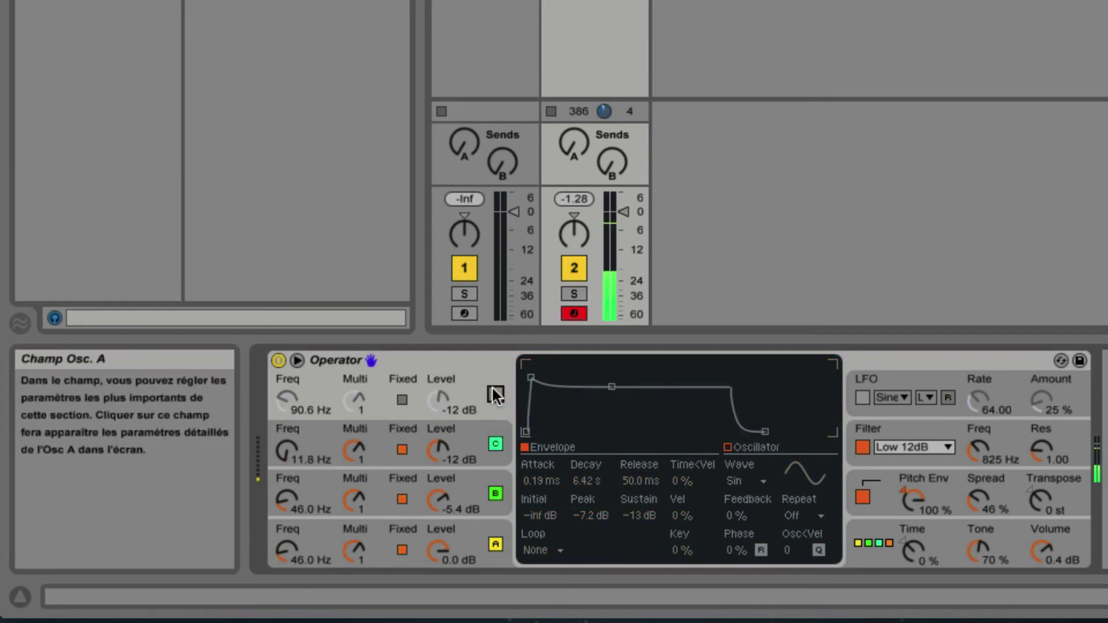
{"action": "left_click", "coordinate": [495, 395]}
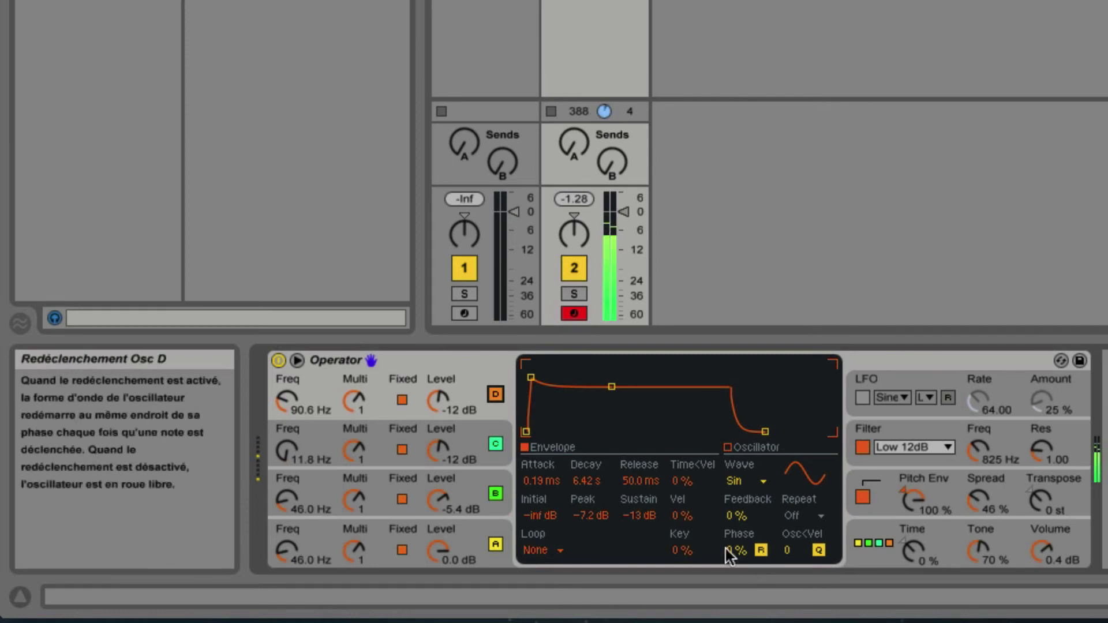
{"action": "left_click_drag", "start_coordinate": [728, 549], "coordinate": [729, 533]}
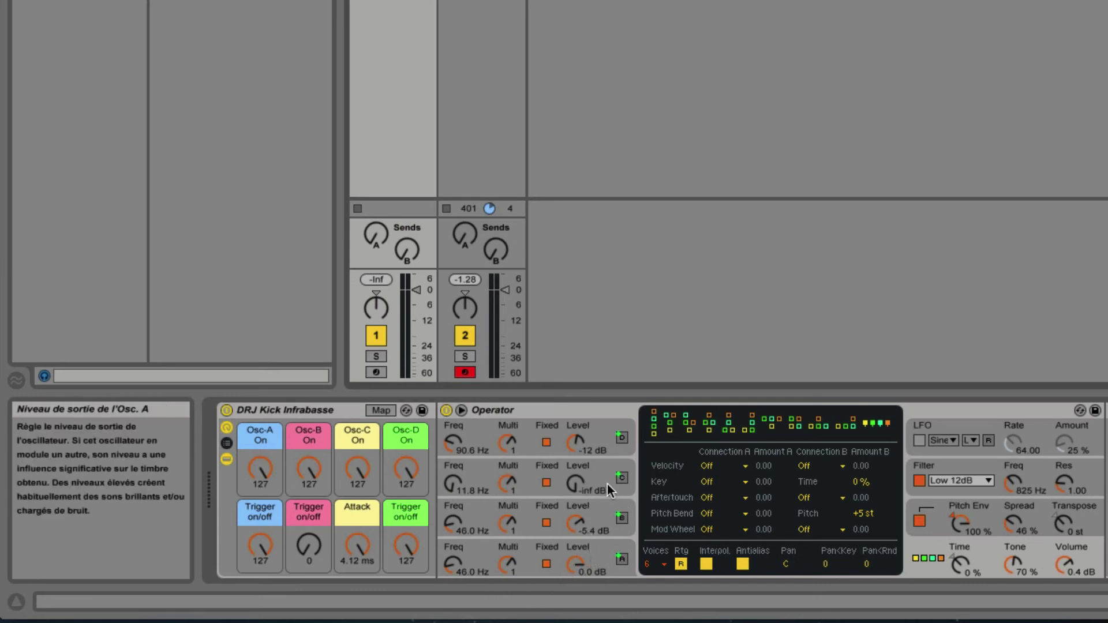
Step: Examine the envelope, waveform and phase settings of all four oscillators in the original DRJ Kick Infrabasse rack
{"action": "left_click", "coordinate": [606, 558]}
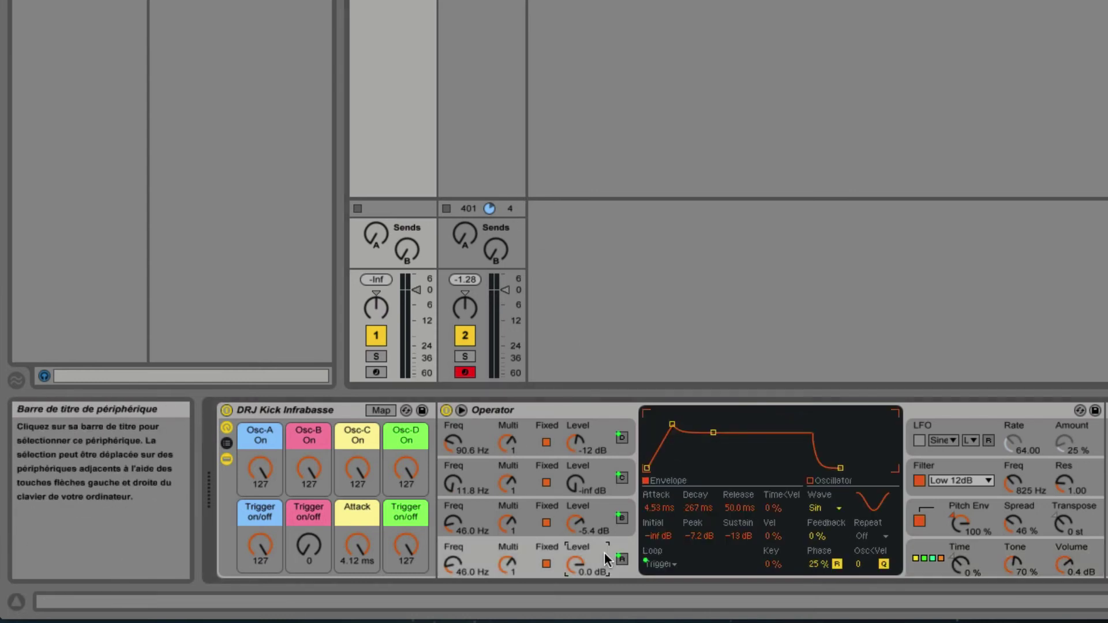
{"action": "left_click", "coordinate": [595, 510]}
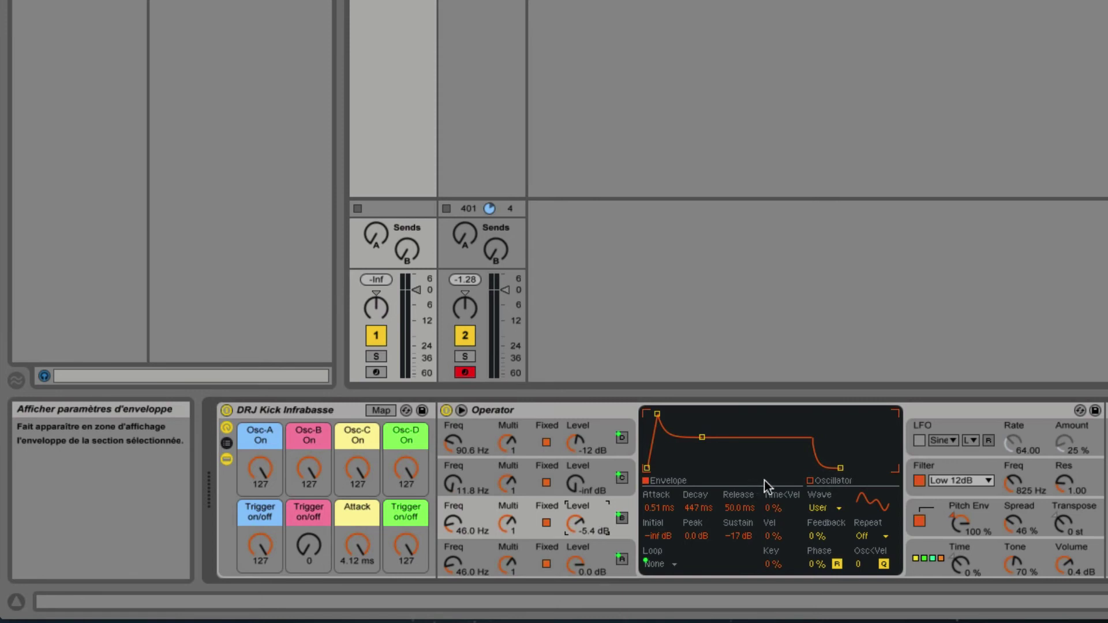
{"action": "left_click", "coordinate": [808, 481]}
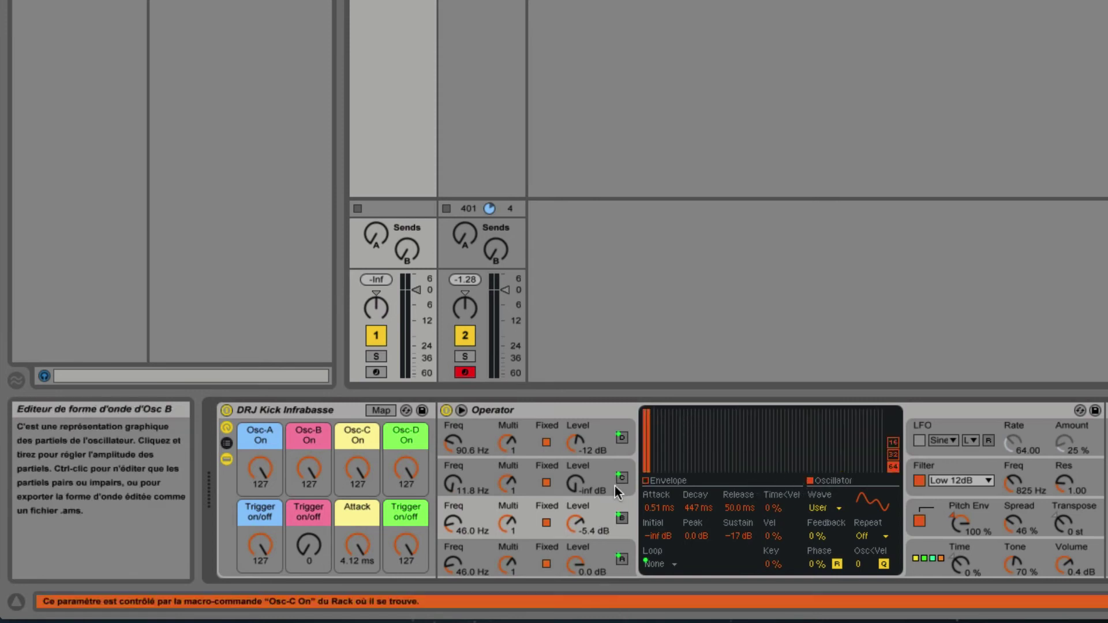
{"action": "left_click", "coordinate": [603, 473]}
{"action": "left_click", "coordinate": [830, 511]}
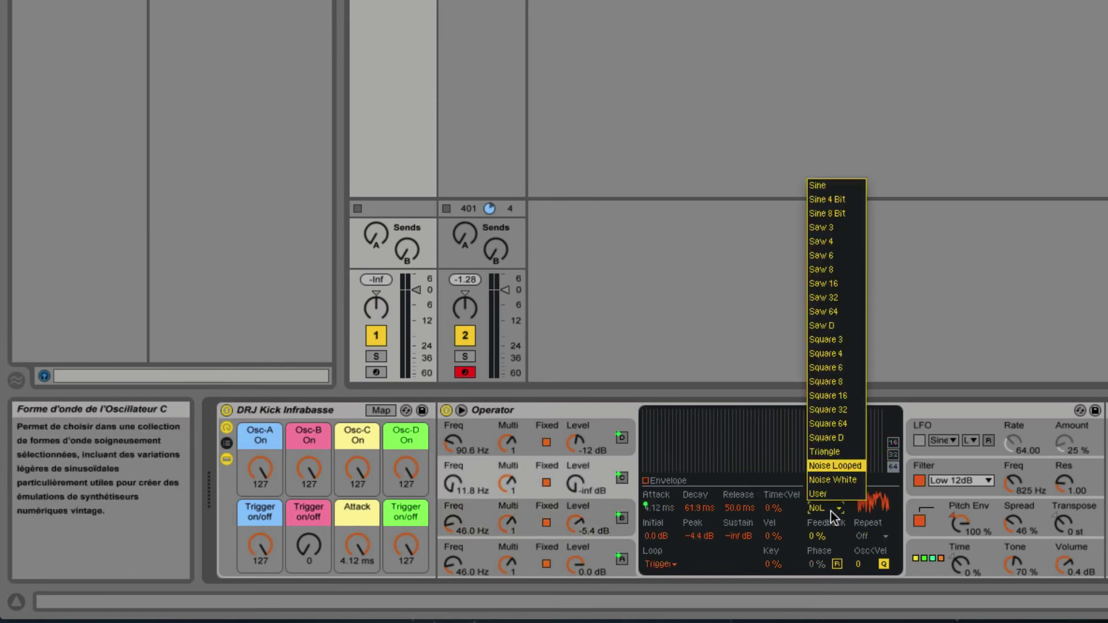
{"action": "left_click", "coordinate": [603, 442]}
{"action": "left_click", "coordinate": [603, 442]}
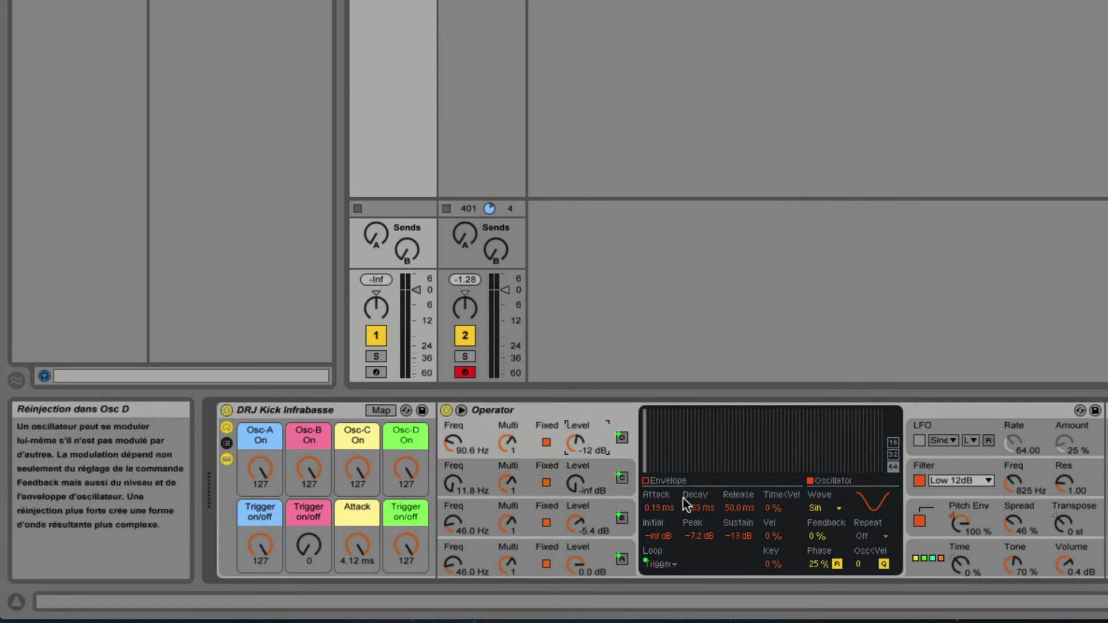
{"action": "left_click", "coordinate": [600, 555]}
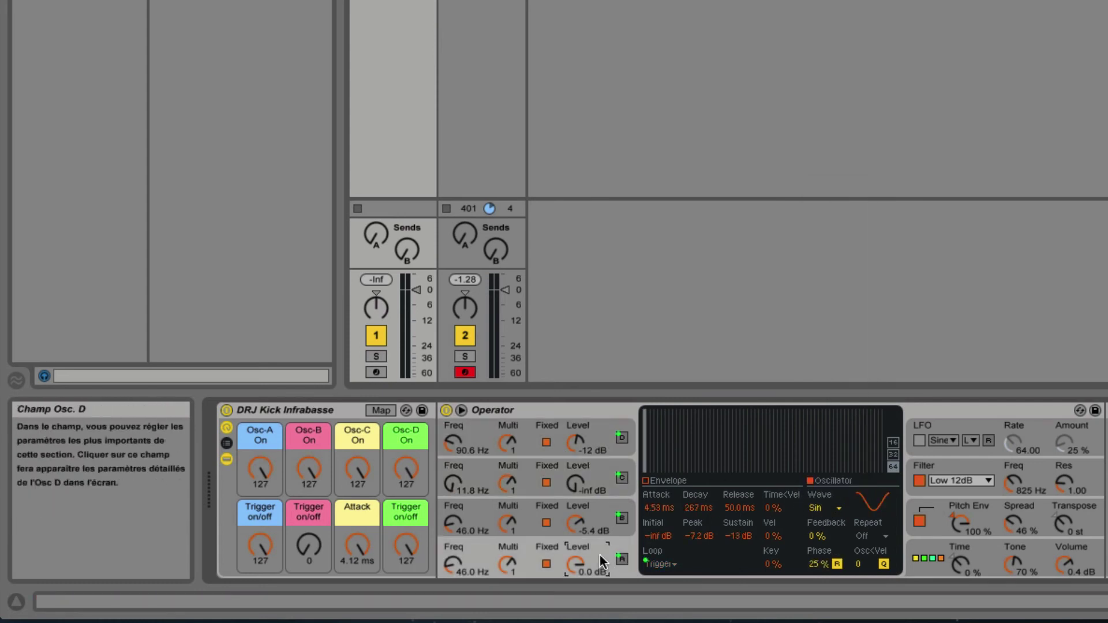
{"action": "left_click", "coordinate": [604, 511]}
{"action": "left_click", "coordinate": [604, 472]}
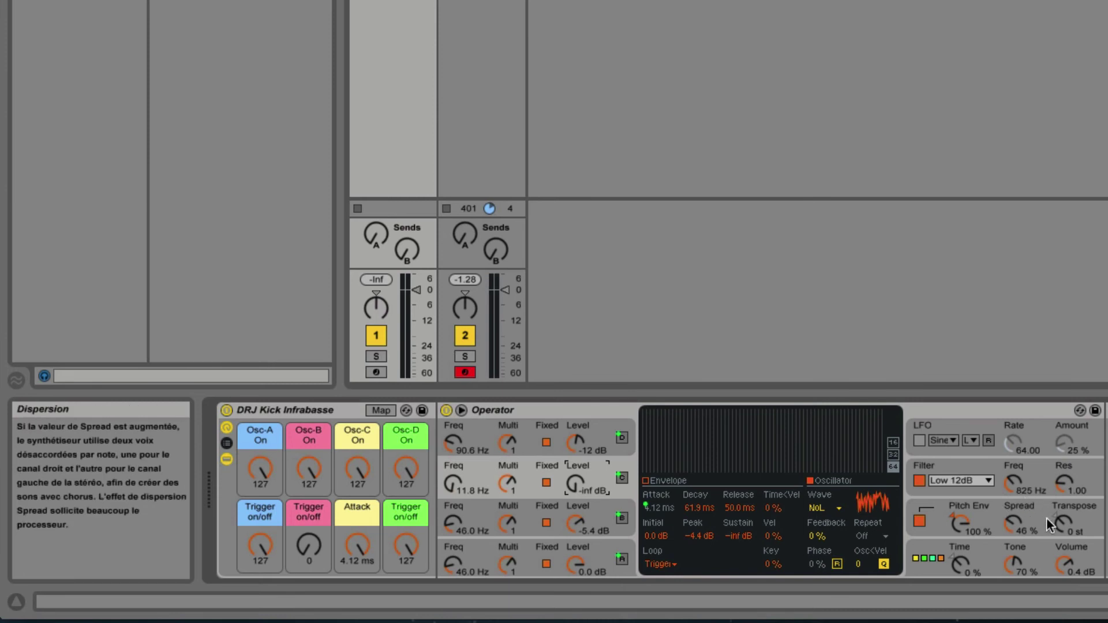
Step: Group the second track's Operator into an Instrument Rack and show the rack's macro controls
{"action": "left_click", "coordinate": [481, 1]}
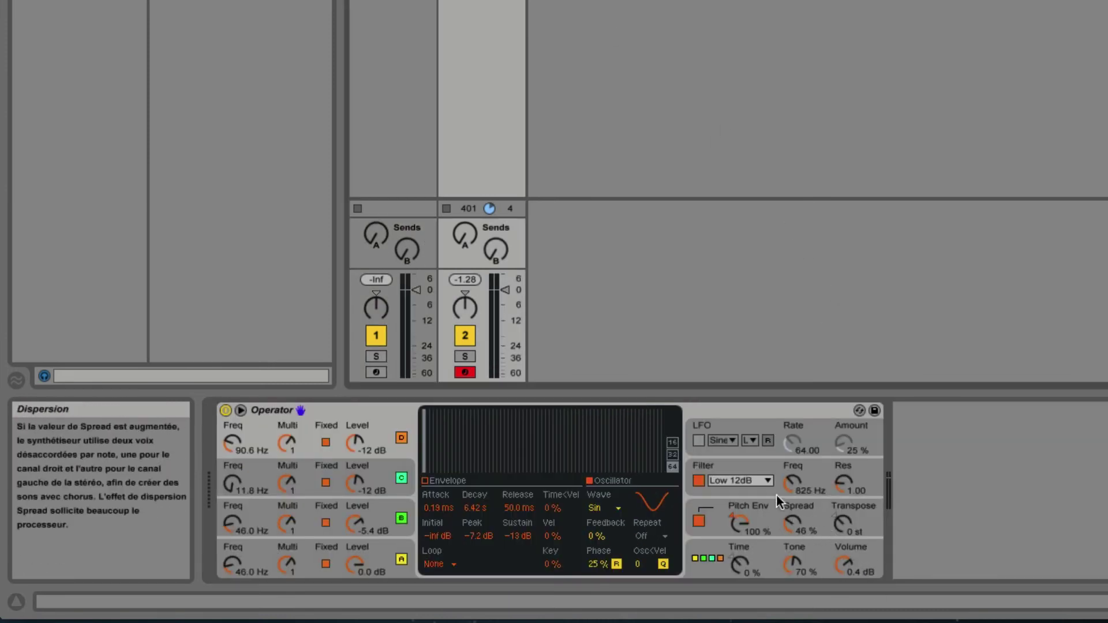
{"action": "left_click", "coordinate": [389, 414]}
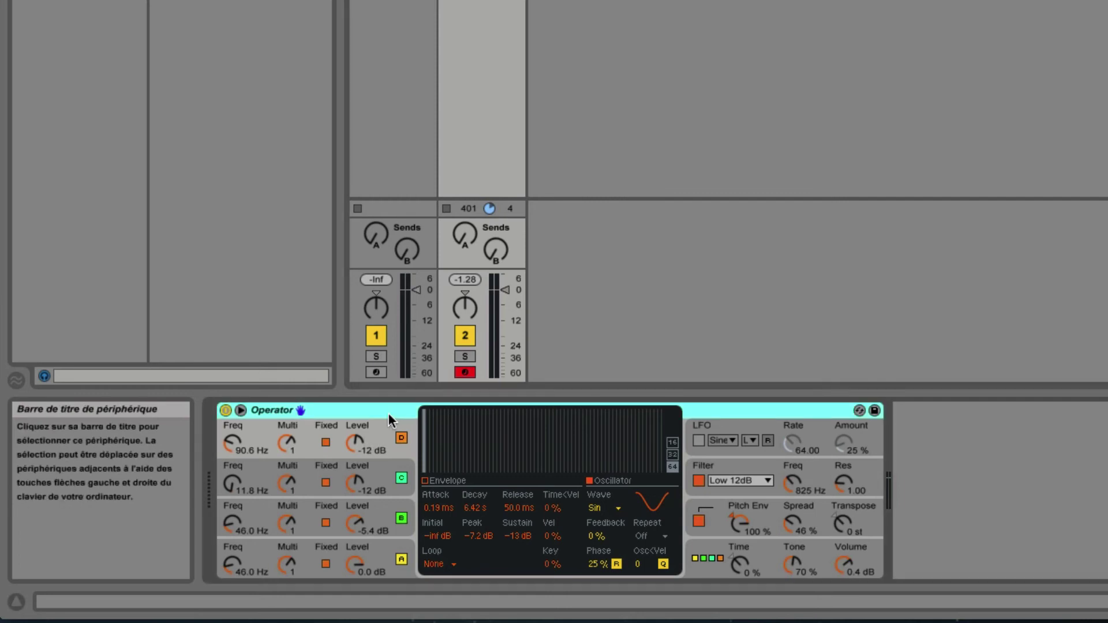
{"action": "key", "text": "super+g"}
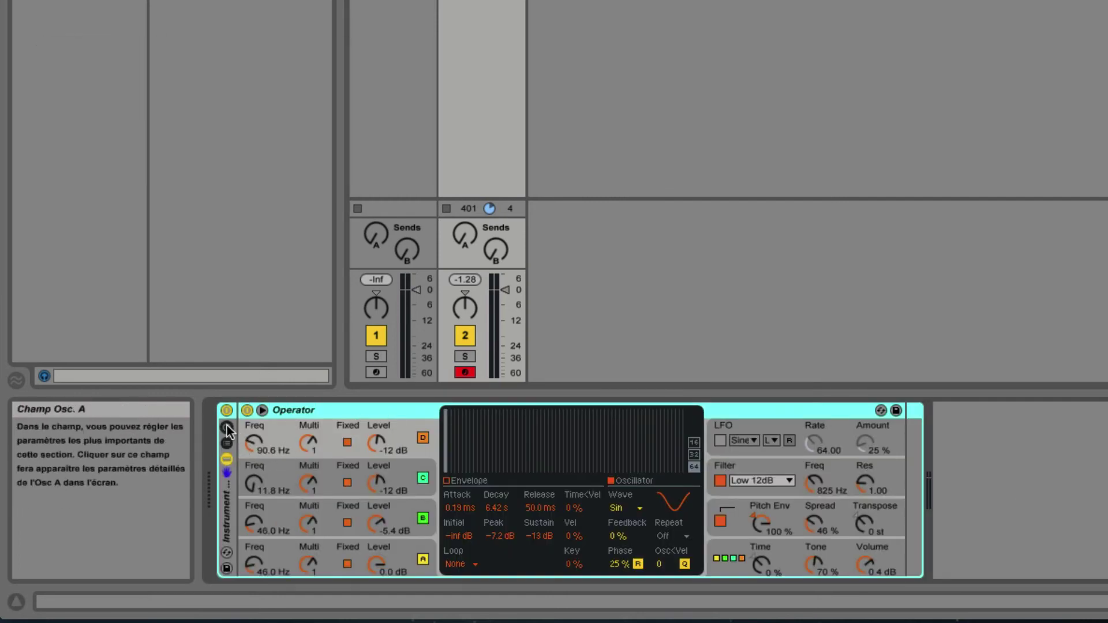
{"action": "left_click", "coordinate": [227, 428]}
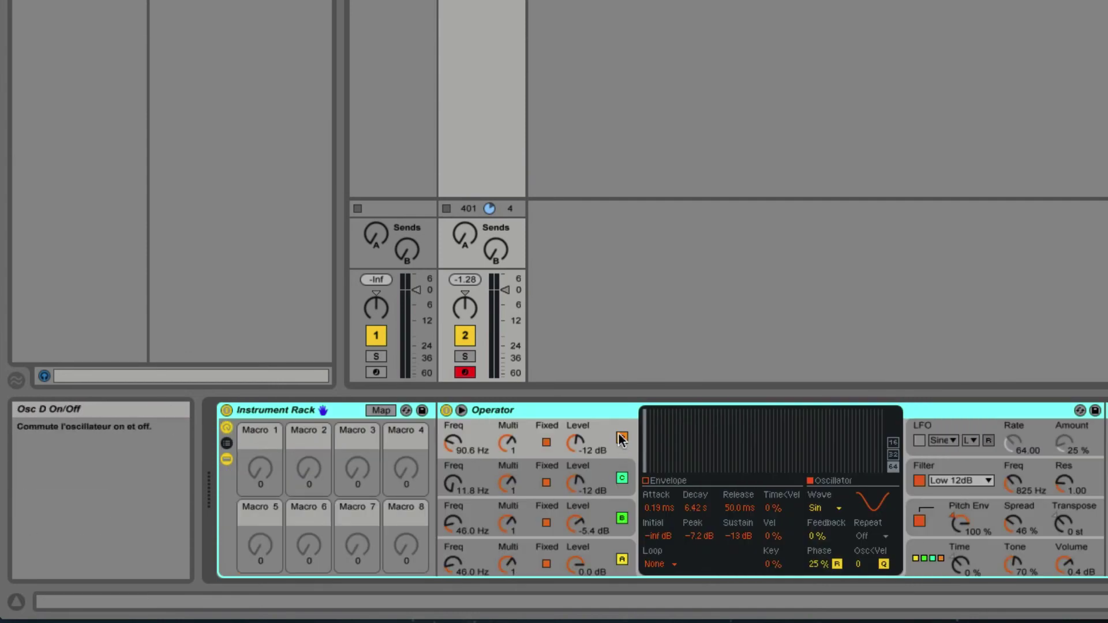
Step: Map the on/off switches of oscillators A, B, C and D to Macros 1 to 4 respectively
{"action": "right_click", "coordinate": [620, 559]}
{"action": "left_click", "coordinate": [673, 454]}
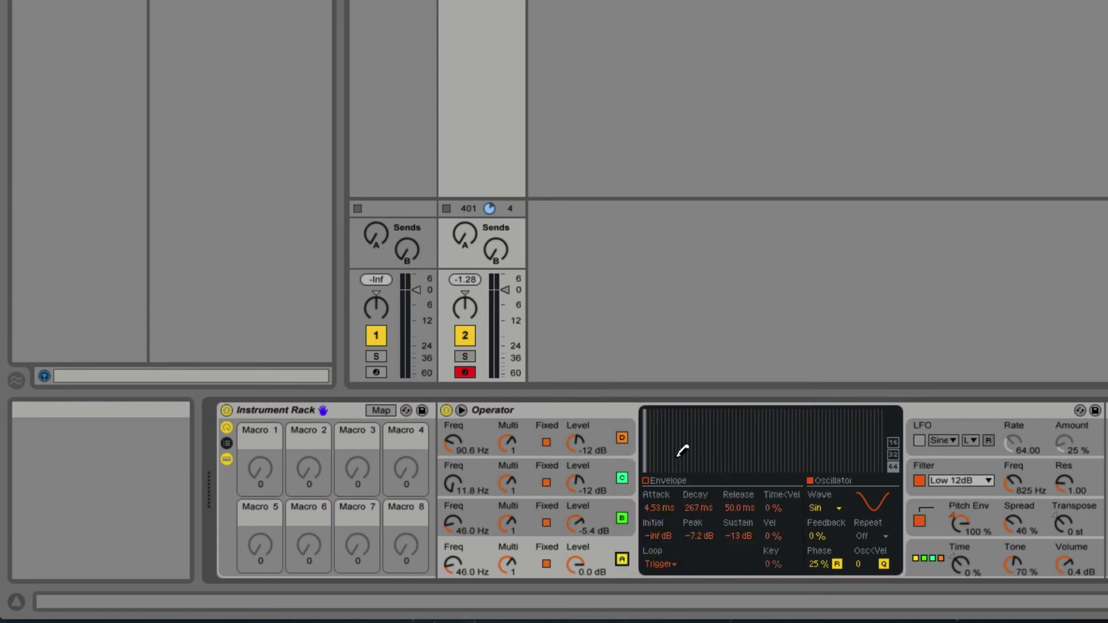
{"action": "right_click", "coordinate": [623, 517]}
{"action": "left_click", "coordinate": [669, 431]}
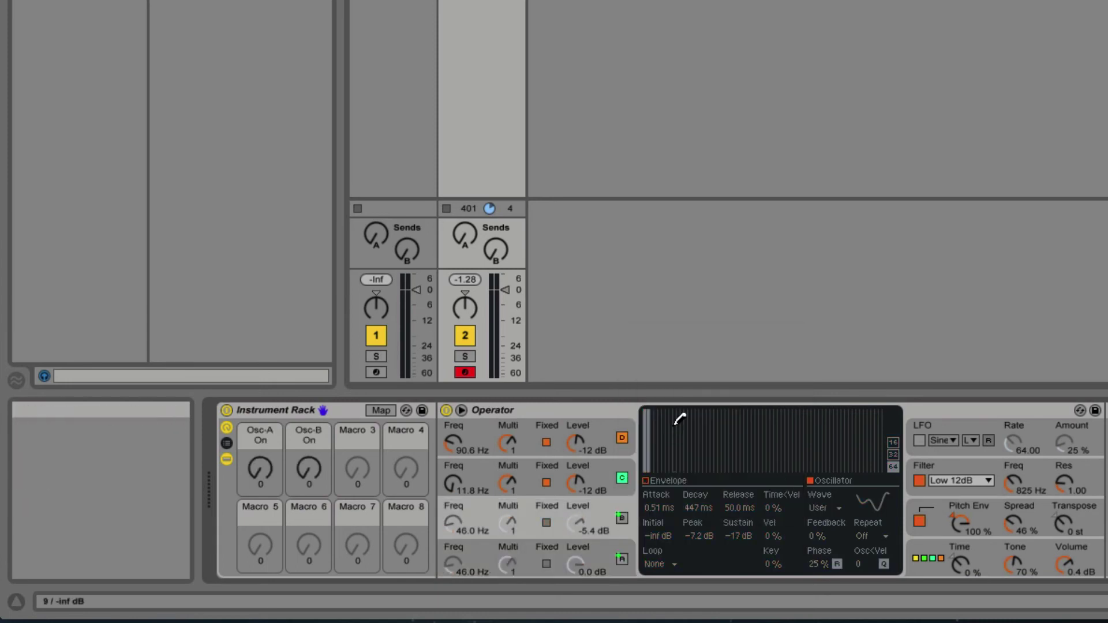
{"action": "right_click", "coordinate": [623, 479]}
{"action": "left_click", "coordinate": [669, 397]}
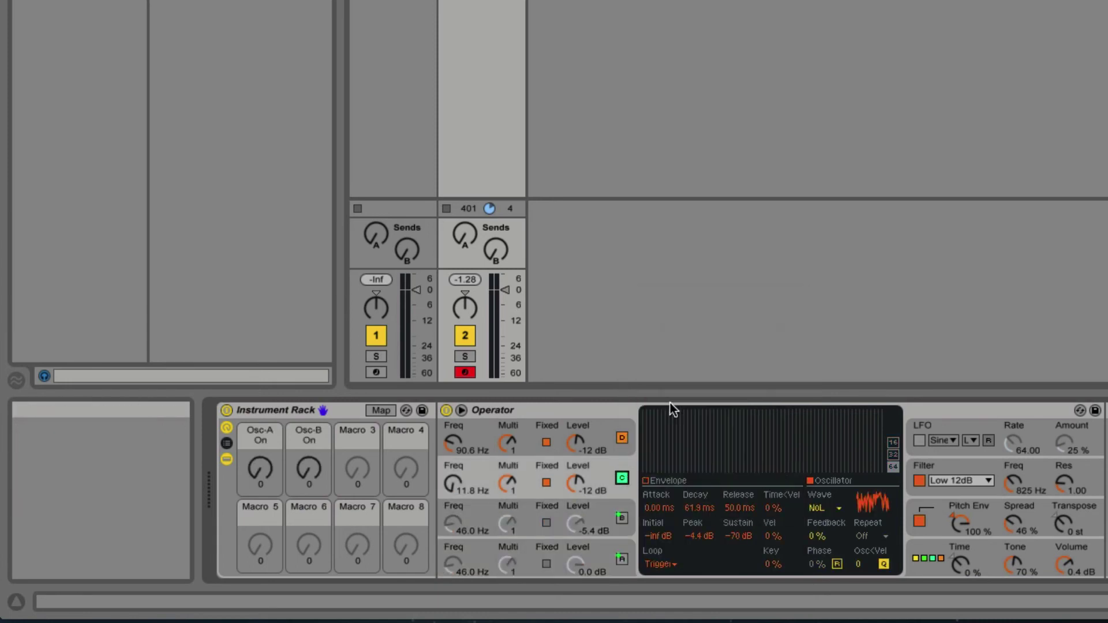
{"action": "right_click", "coordinate": [623, 437]}
{"action": "left_click", "coordinate": [672, 370]}
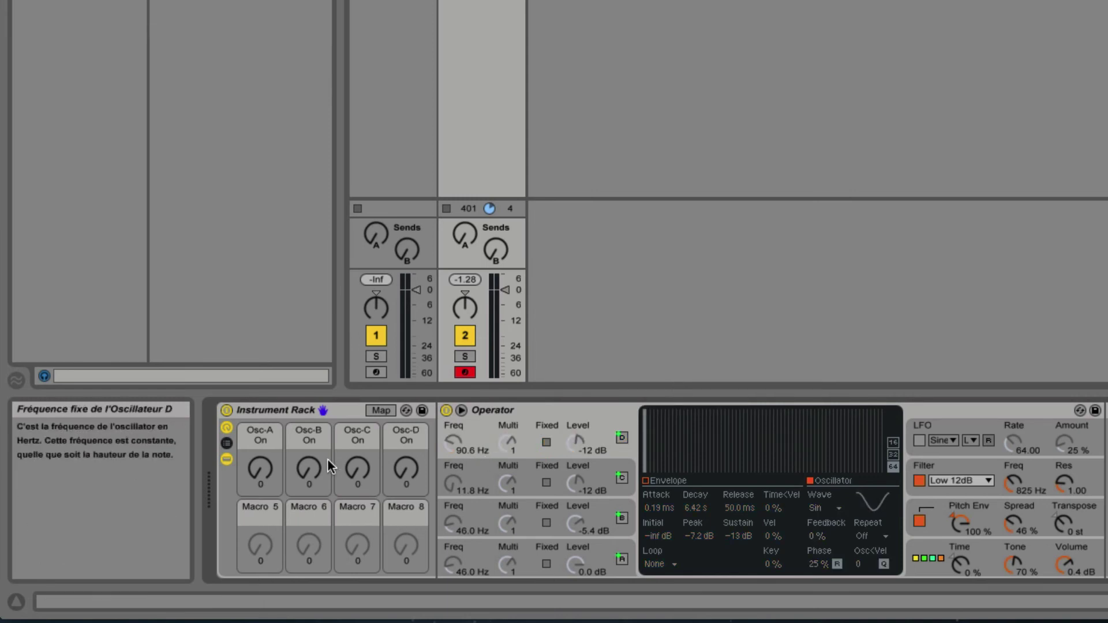
Step: Switch all four oscillators on with their macros, setting Osc-A, Osc-C and Osc-D to 127 and Osc-B to 120
{"action": "left_click_drag", "start_coordinate": [267, 473], "coordinate": [267, 438]}
{"action": "left_click_drag", "start_coordinate": [309, 469], "coordinate": [308, 422]}
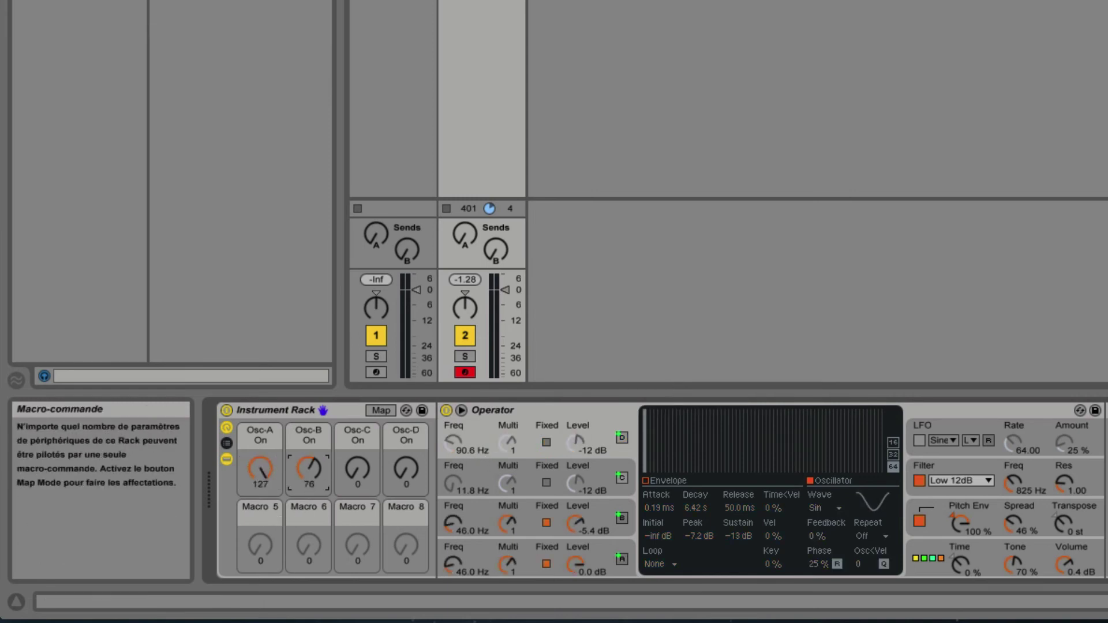
{"action": "left_click_drag", "start_coordinate": [358, 469], "coordinate": [357, 416]}
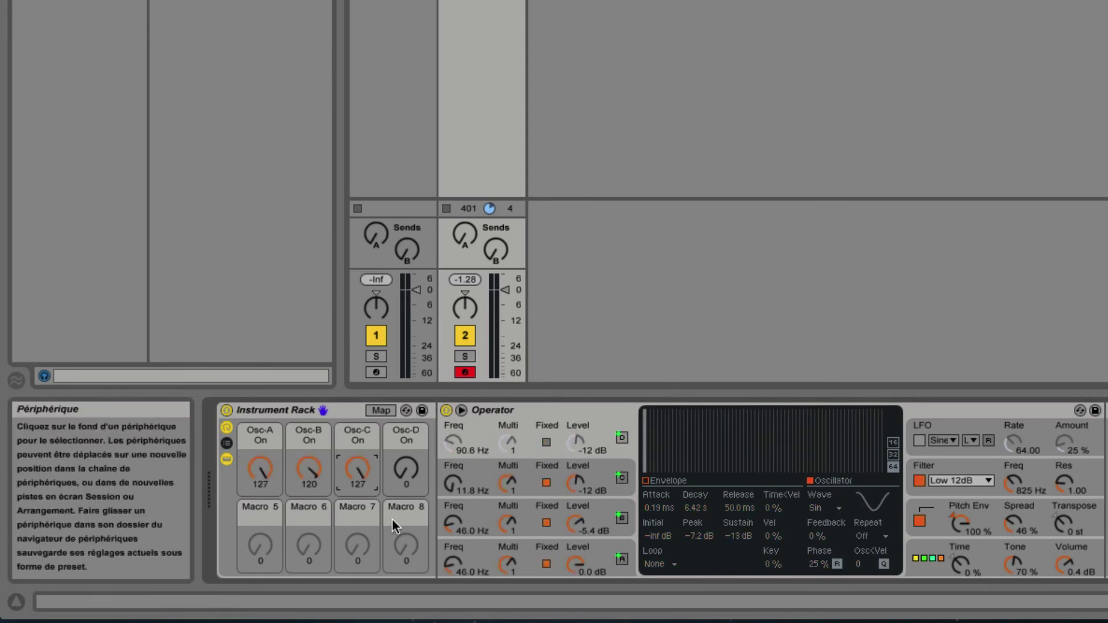
{"action": "left_click_drag", "start_coordinate": [406, 470], "coordinate": [406, 427]}
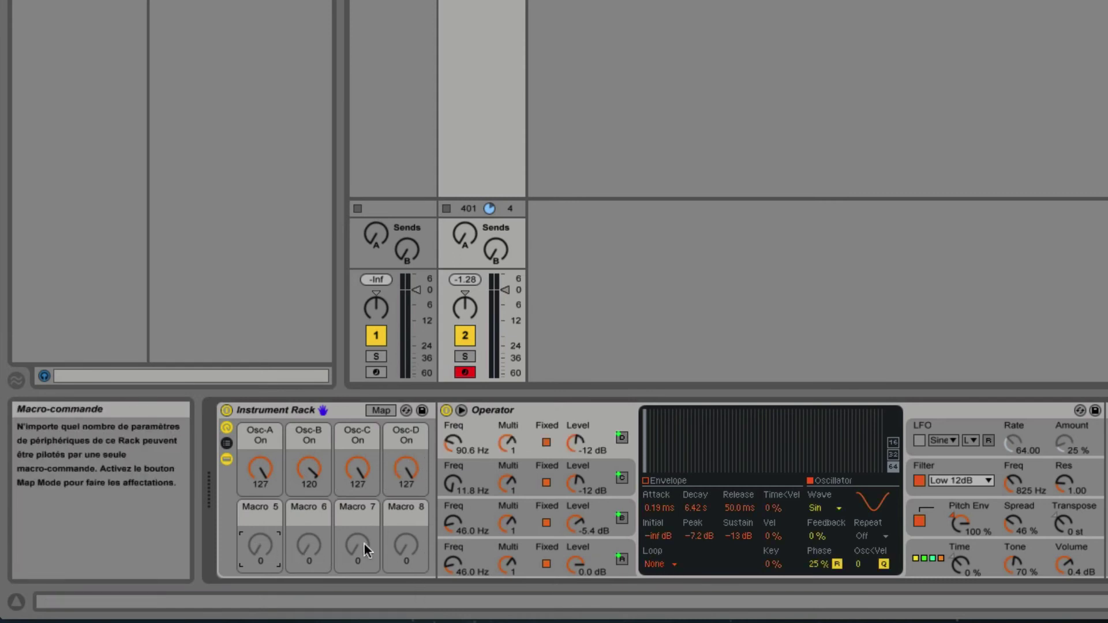
Step: Map the loop mode of oscillator A's volume envelope to Macro 5
{"action": "left_click", "coordinate": [601, 550]}
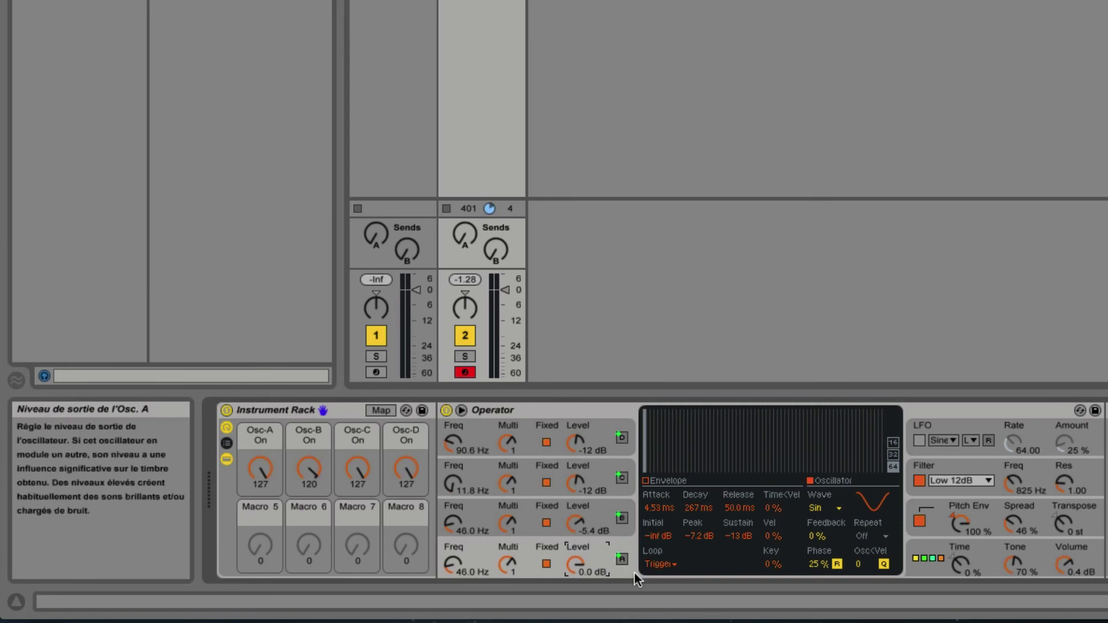
{"action": "right_click", "coordinate": [661, 565]}
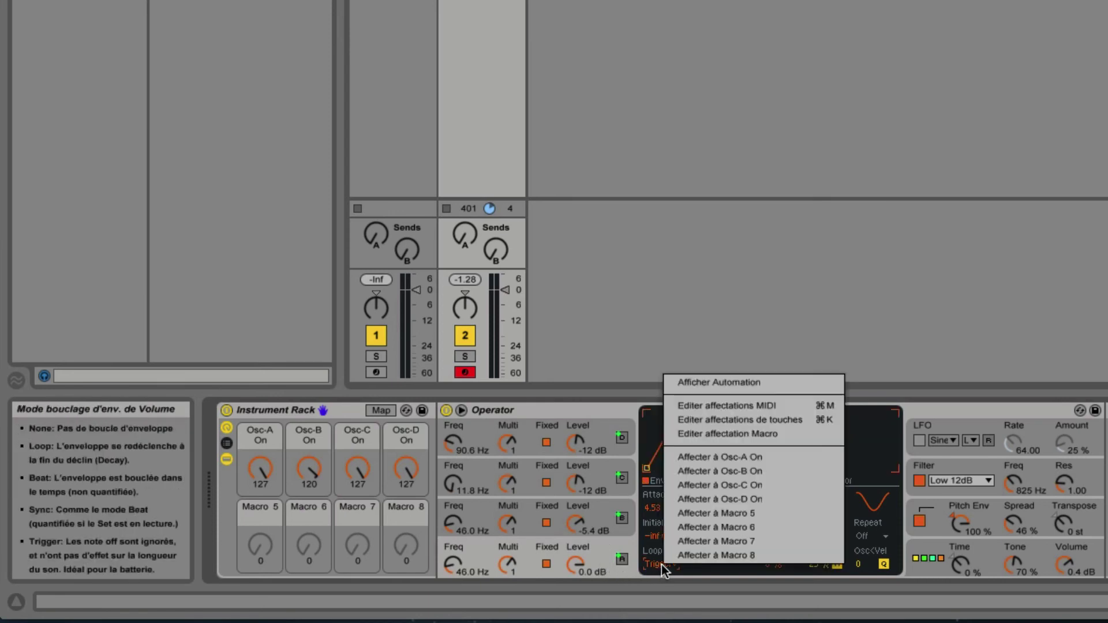
{"action": "left_click", "coordinate": [708, 517]}
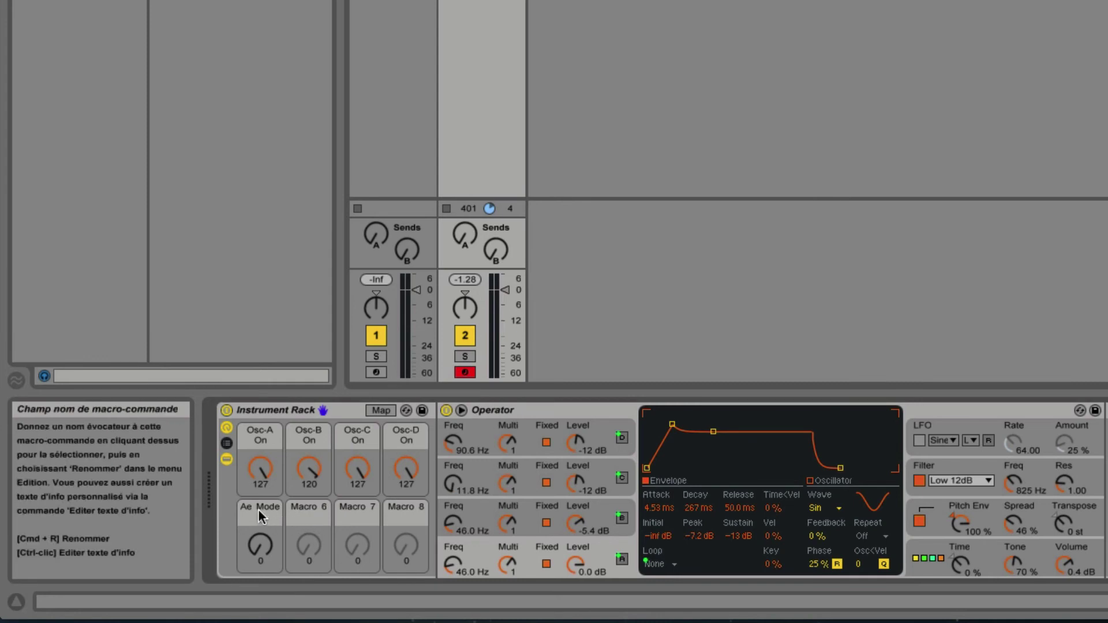
Step: Rename the oscillator A loop mode macro "Trigger on/off" and set it to 127
{"action": "key", "text": "super+r"}
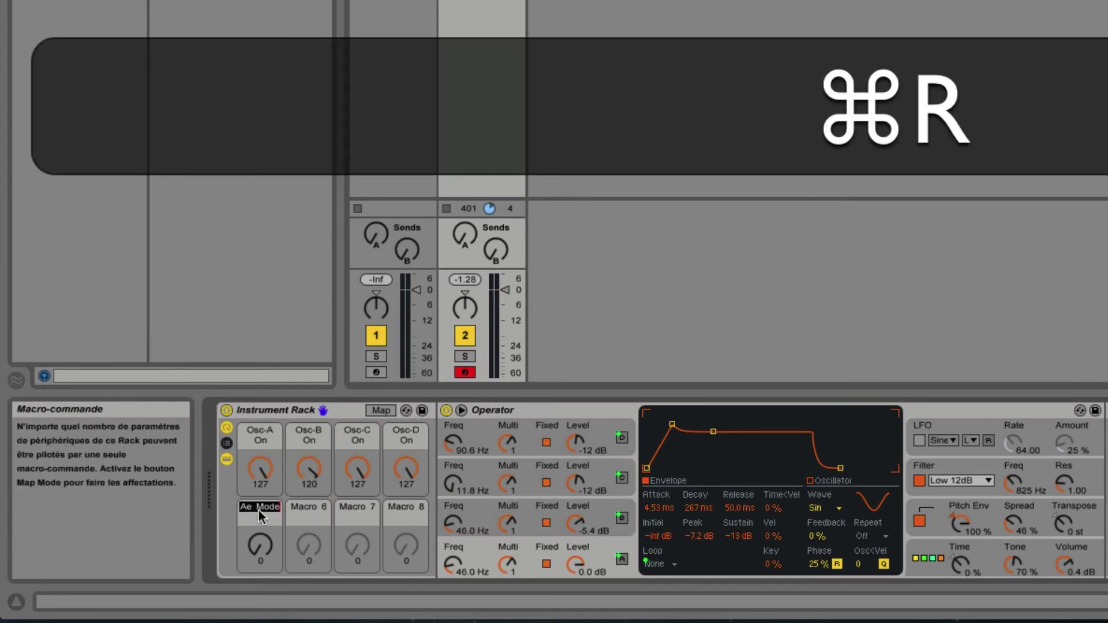
{"action": "type", "text": "Trigger o"}
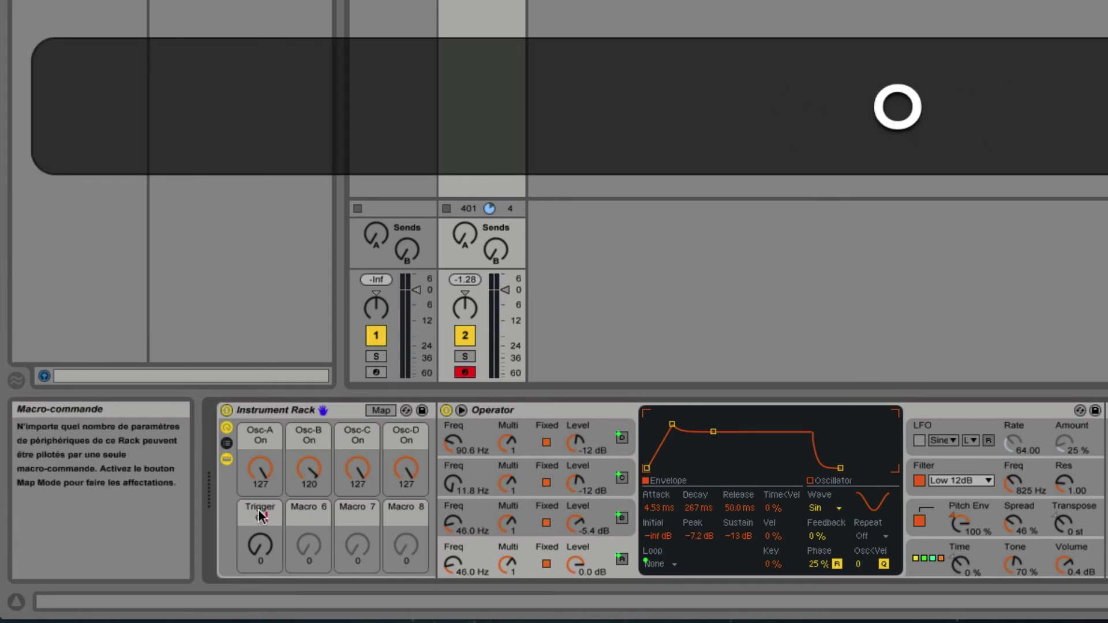
{"action": "type", "text": "n/off"}
{"action": "key", "text": "Return"}
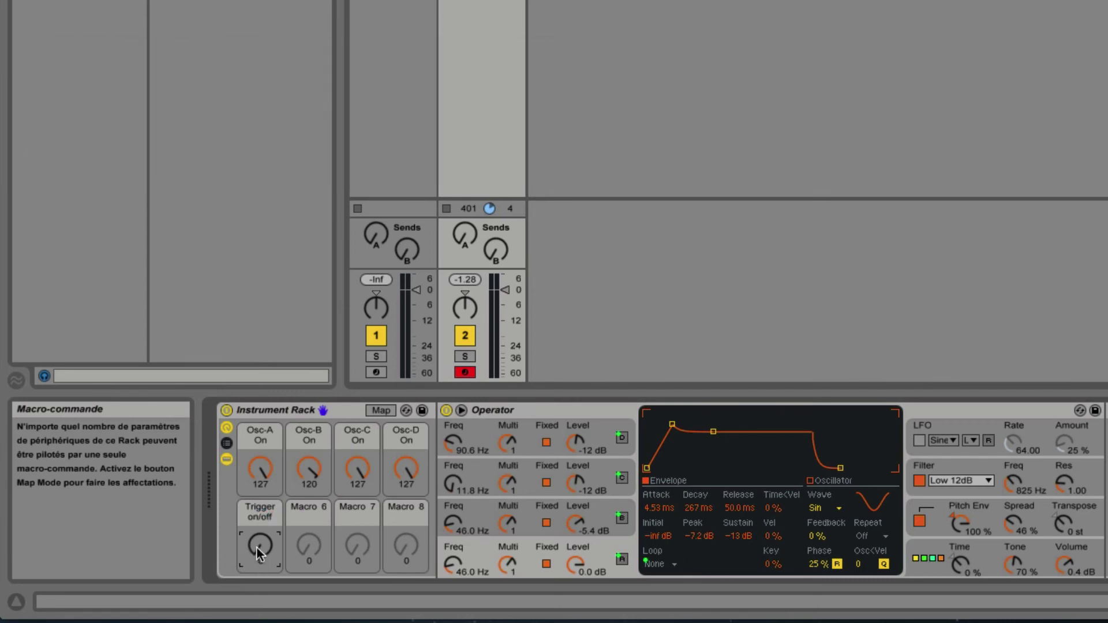
{"action": "left_click_drag", "start_coordinate": [257, 548], "coordinate": [260, 515]}
Step: Colour the Osc-A On and Trigger on/off macros light blue
{"action": "right_click", "coordinate": [261, 434]}
{"action": "left_click", "coordinate": [386, 393]}
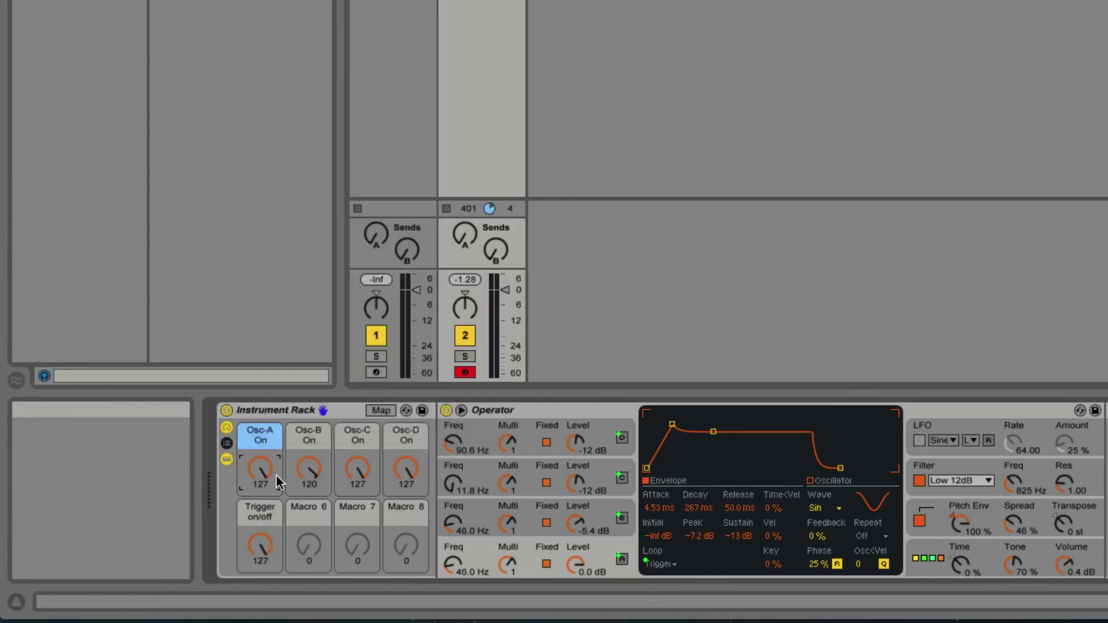
{"action": "right_click", "coordinate": [265, 511]}
{"action": "left_click", "coordinate": [386, 471]}
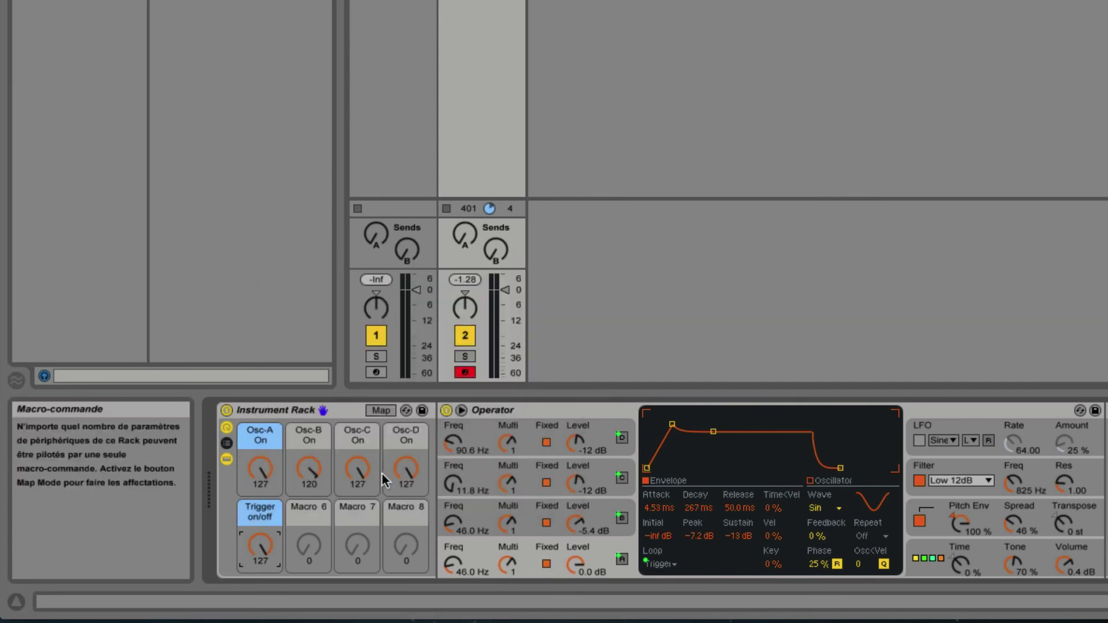
Step: Colour the Osc-B On macro and Macro 6 pale yellow
{"action": "right_click", "coordinate": [312, 435]}
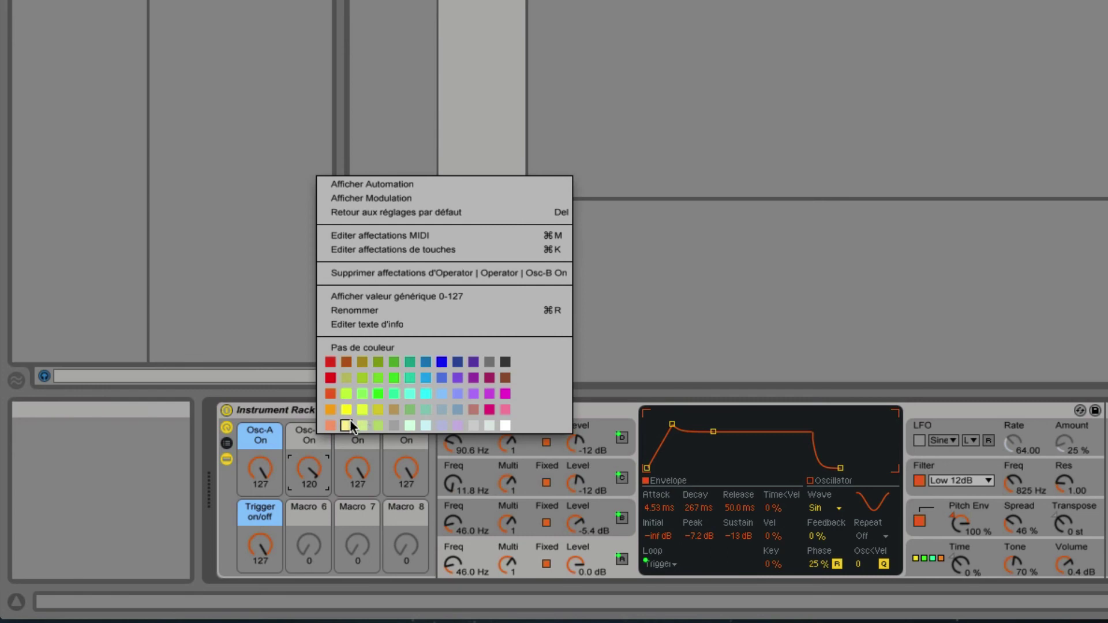
{"action": "left_click", "coordinate": [347, 425]}
{"action": "right_click", "coordinate": [310, 508]}
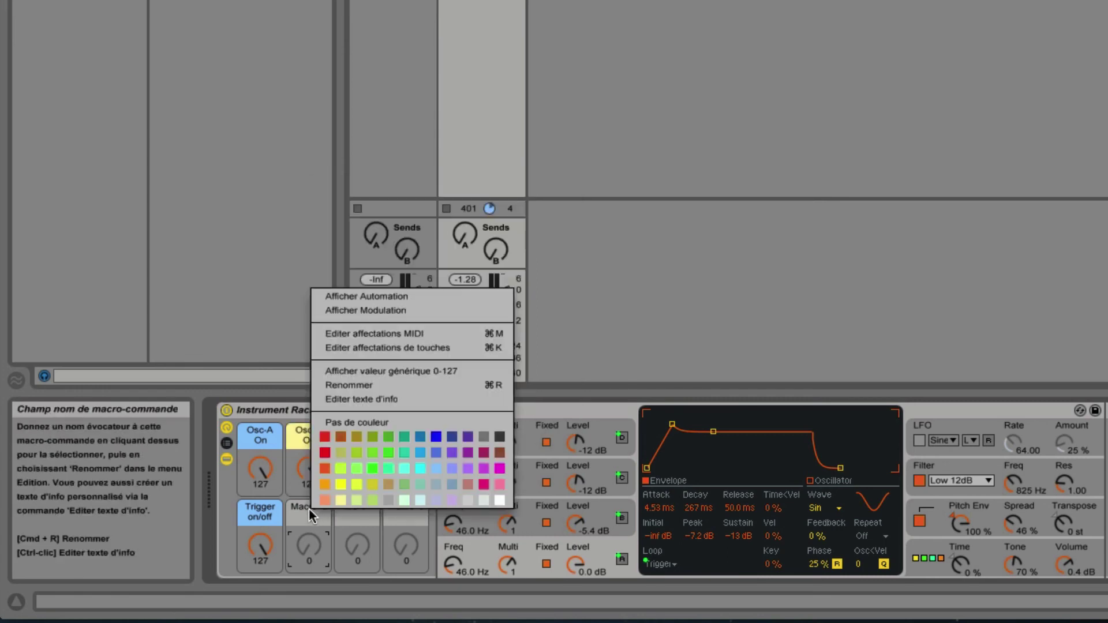
{"action": "left_click", "coordinate": [339, 498]}
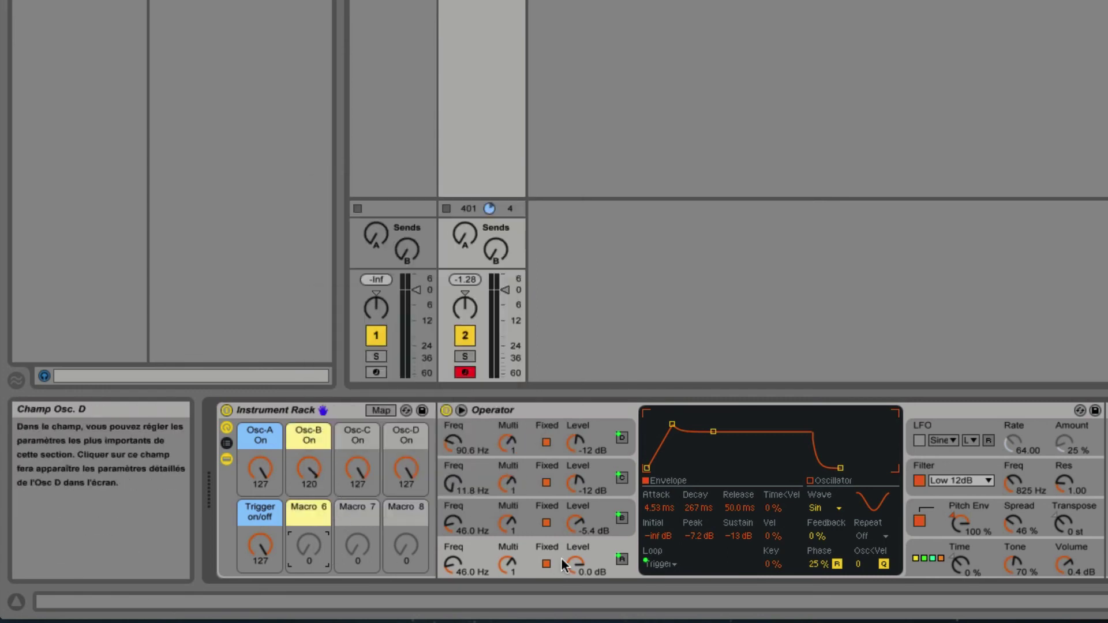
Step: Map the loop mode of oscillator B's volume envelope to Macro 6 and rename that macro "Trigger on/off"
{"action": "left_click", "coordinate": [604, 520]}
{"action": "right_click", "coordinate": [657, 566]}
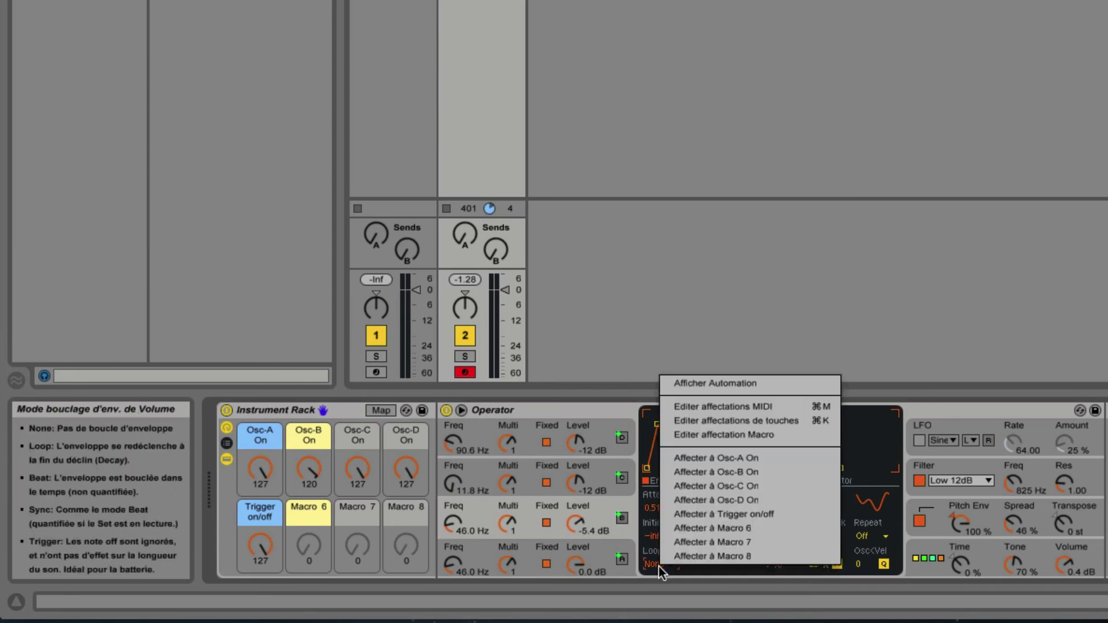
{"action": "left_click", "coordinate": [695, 532]}
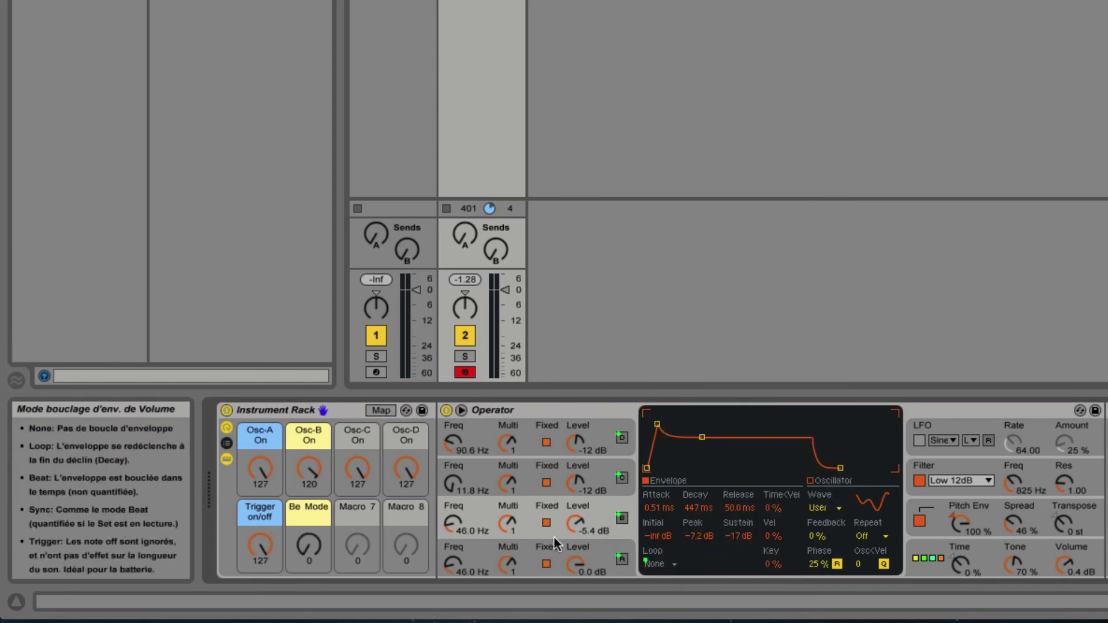
{"action": "left_click", "coordinate": [307, 516]}
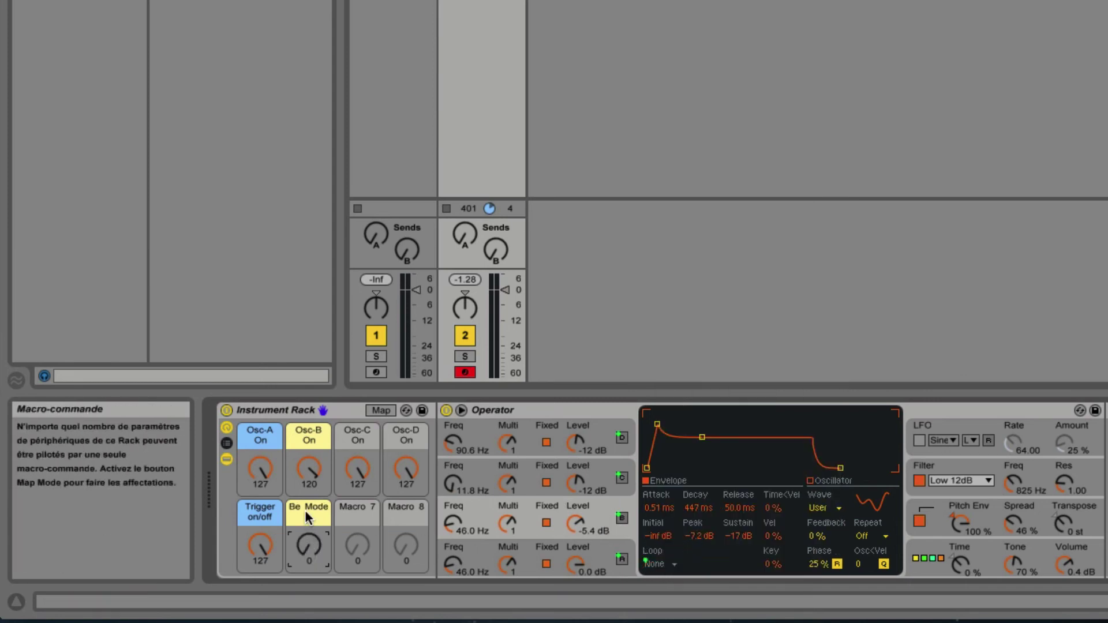
{"action": "key", "text": "super+r"}
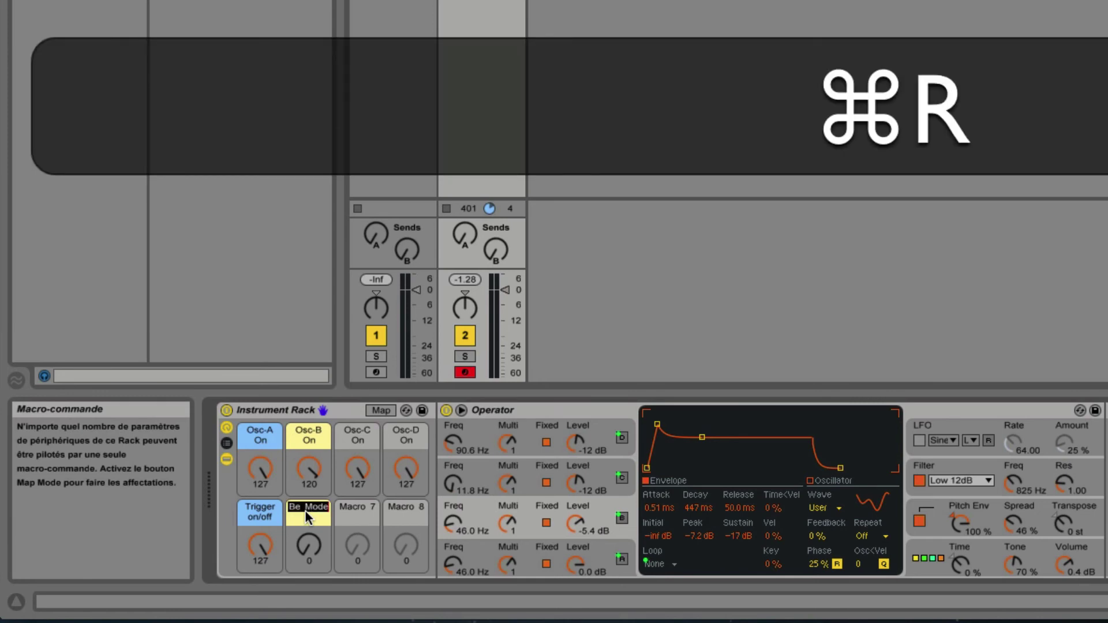
{"action": "type", "text": "Trigger on"}
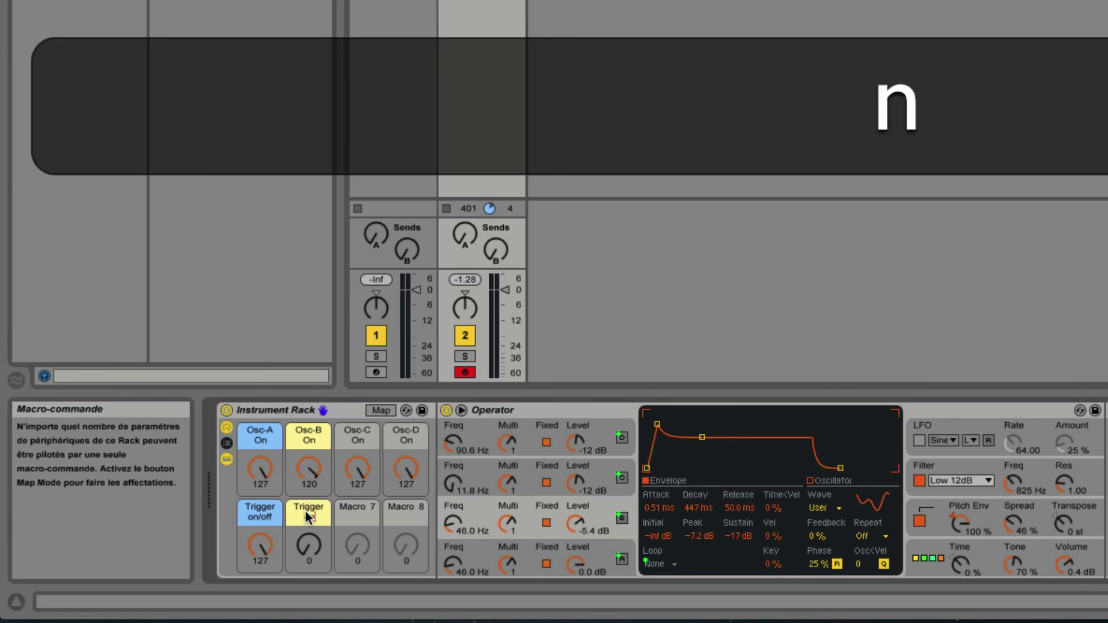
{"action": "type", "text": "/off"}
{"action": "key", "text": "Return"}
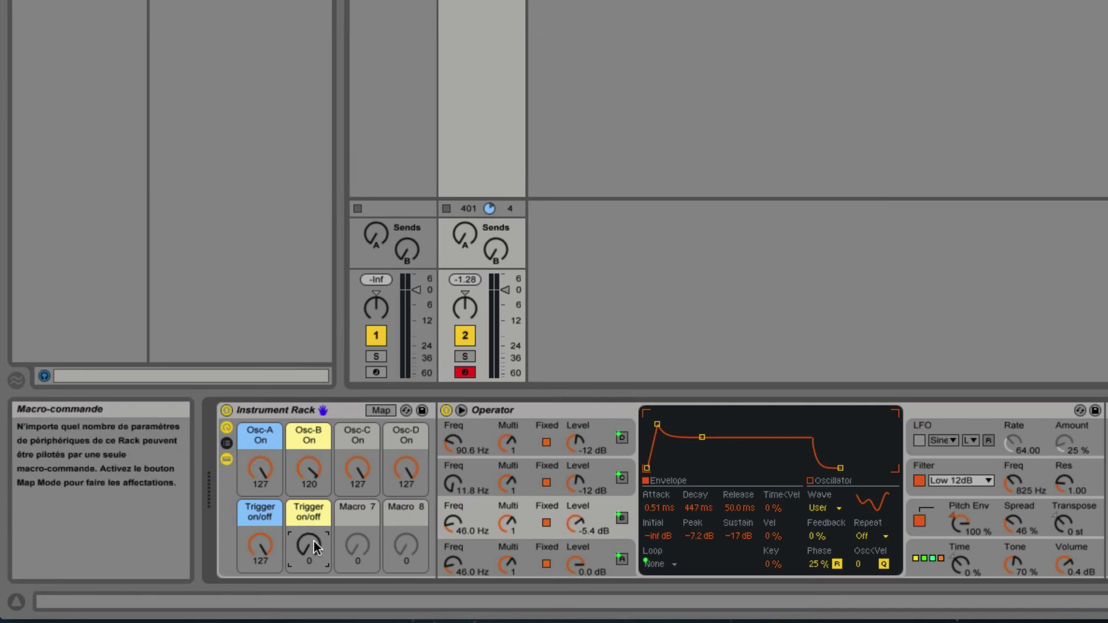
Step: Colour the Osc-C On macro and Macro 7 pink
{"action": "right_click", "coordinate": [359, 435]}
{"action": "left_click", "coordinate": [549, 409]}
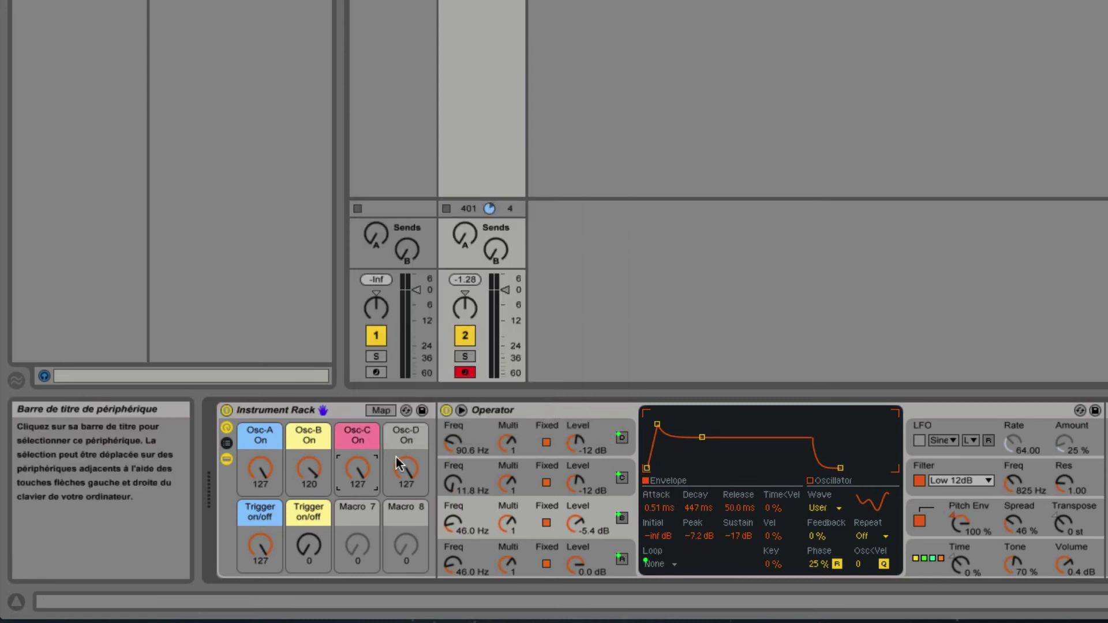
{"action": "right_click", "coordinate": [361, 505]}
{"action": "left_click", "coordinate": [552, 479]}
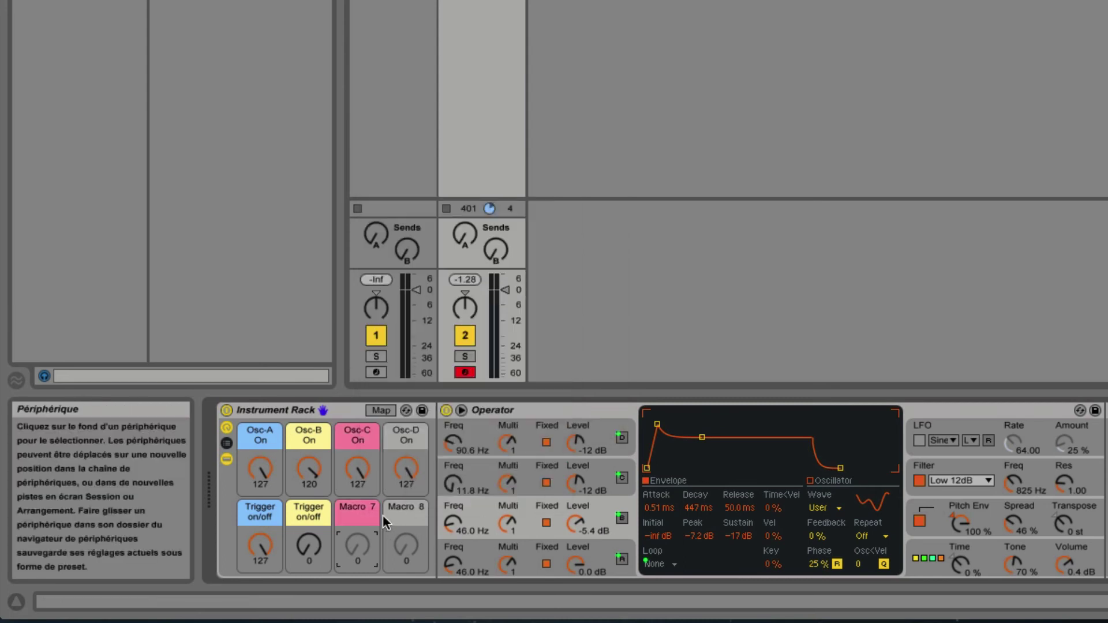
{"action": "left_click", "coordinate": [358, 510]}
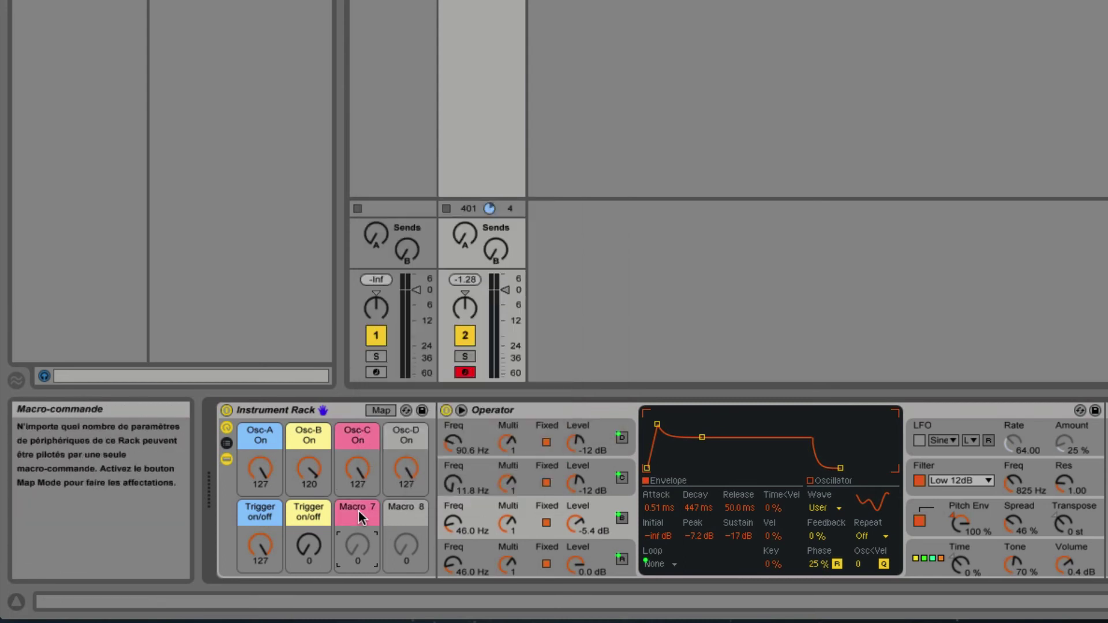
Step: Audition oscillator C's volume envelope with the attack at 0.26 ms, raise it to 4.12 ms, and stop playback
{"action": "left_click", "coordinate": [593, 484]}
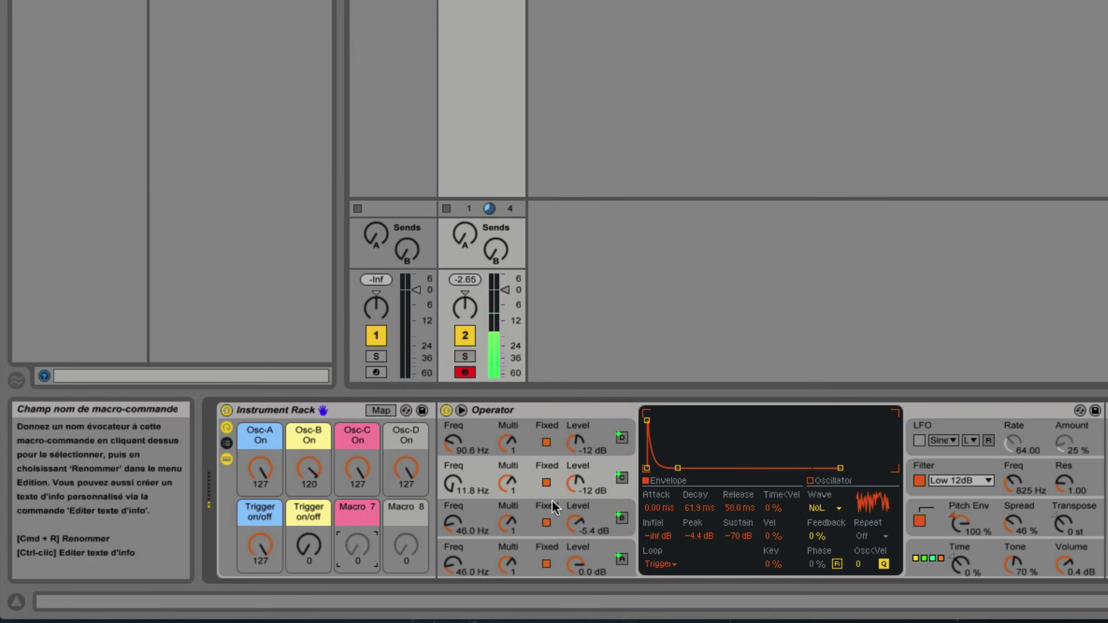
{"action": "left_click_drag", "start_coordinate": [657, 507], "coordinate": [657, 498]}
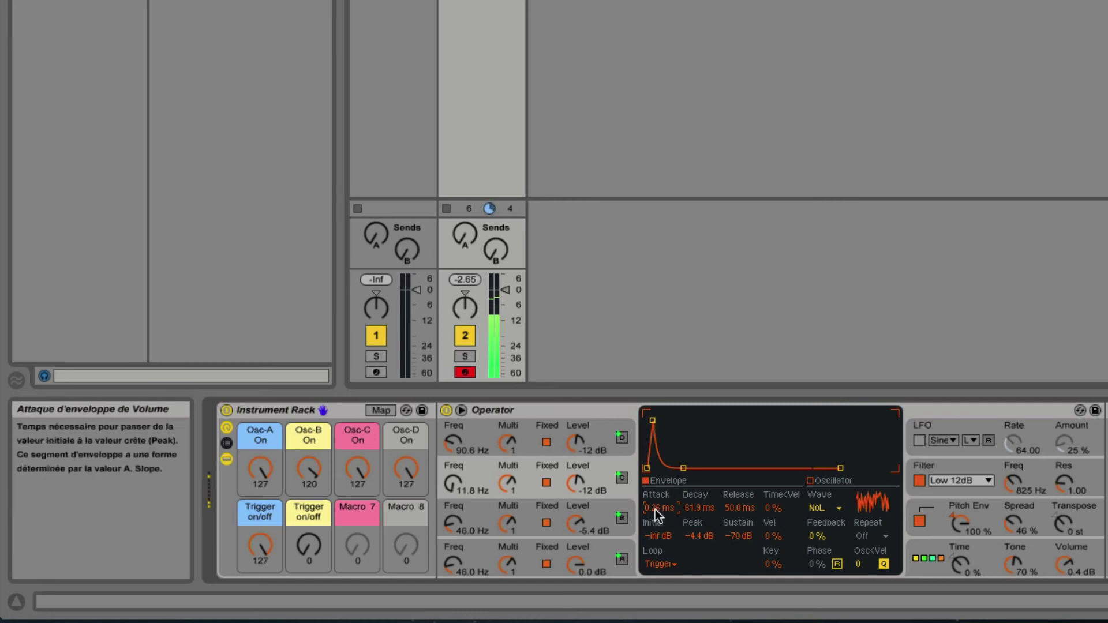
{"action": "left_click_drag", "start_coordinate": [656, 510], "coordinate": [656, 490]}
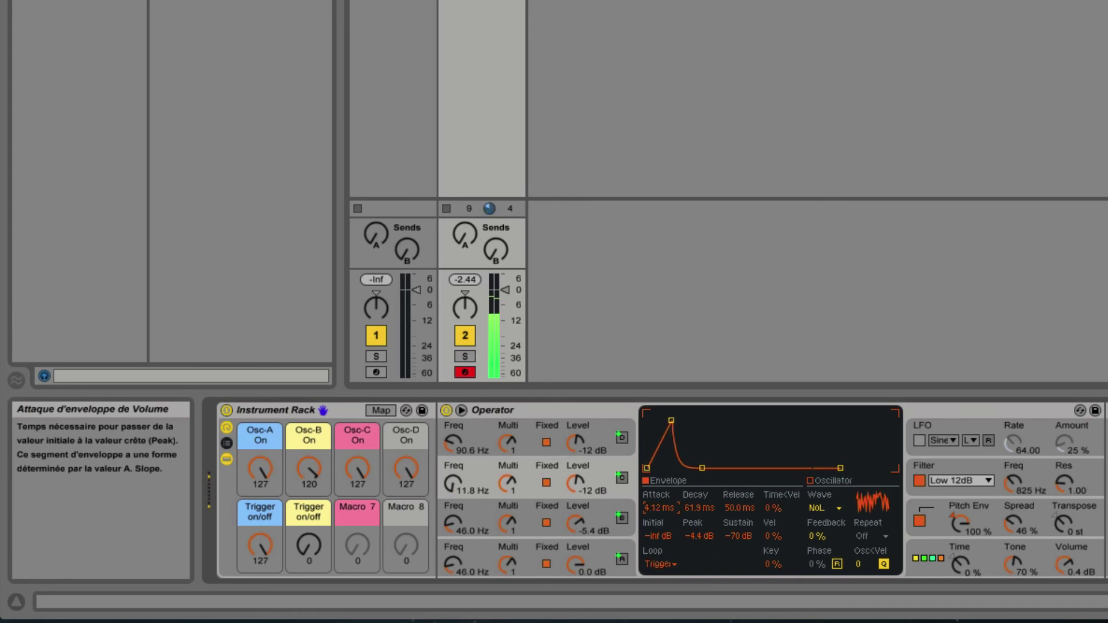
{"action": "key", "text": "space"}
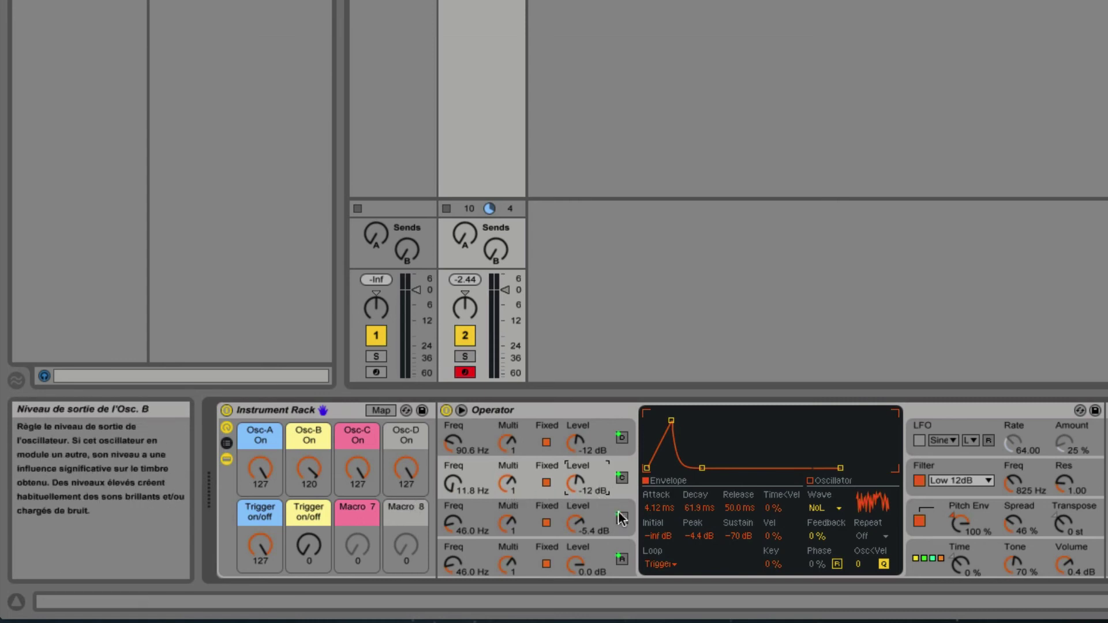
Step: Check oscillator C's envelope in the reference DRJ Kick Infrabasse rack and return to the new Instrument Rack track
{"action": "left_click", "coordinate": [394, 2]}
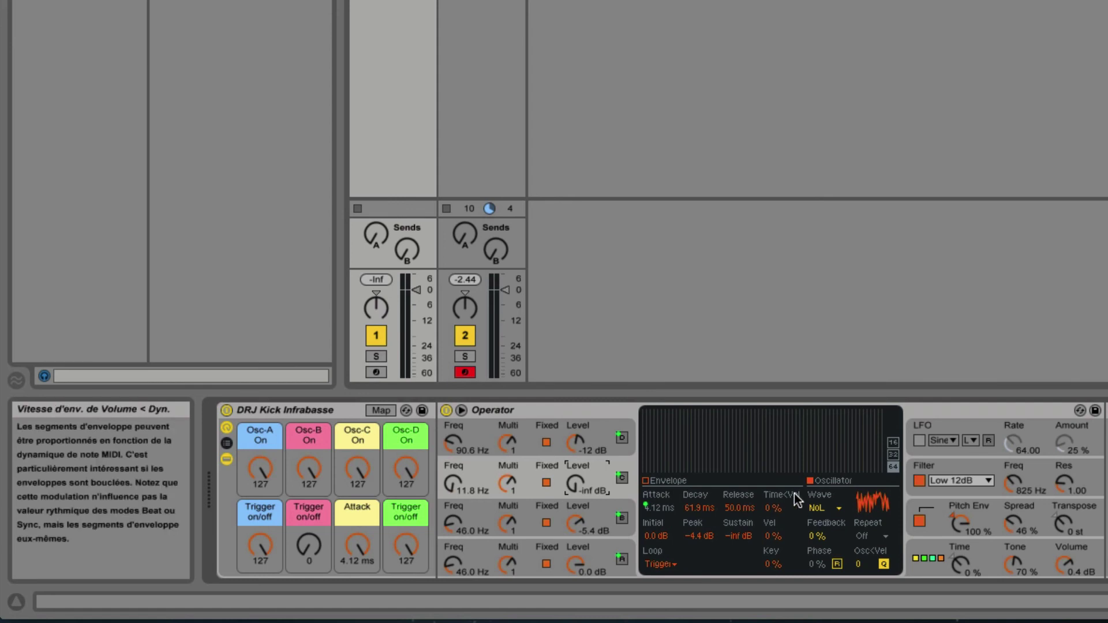
{"action": "left_click", "coordinate": [652, 480]}
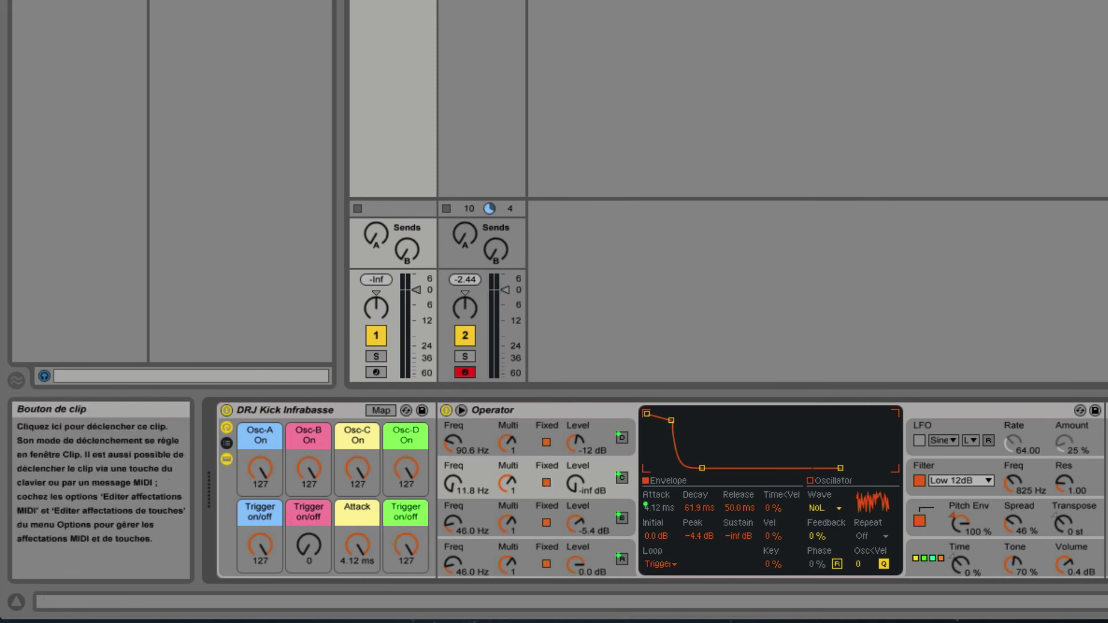
{"action": "left_click", "coordinate": [481, 1]}
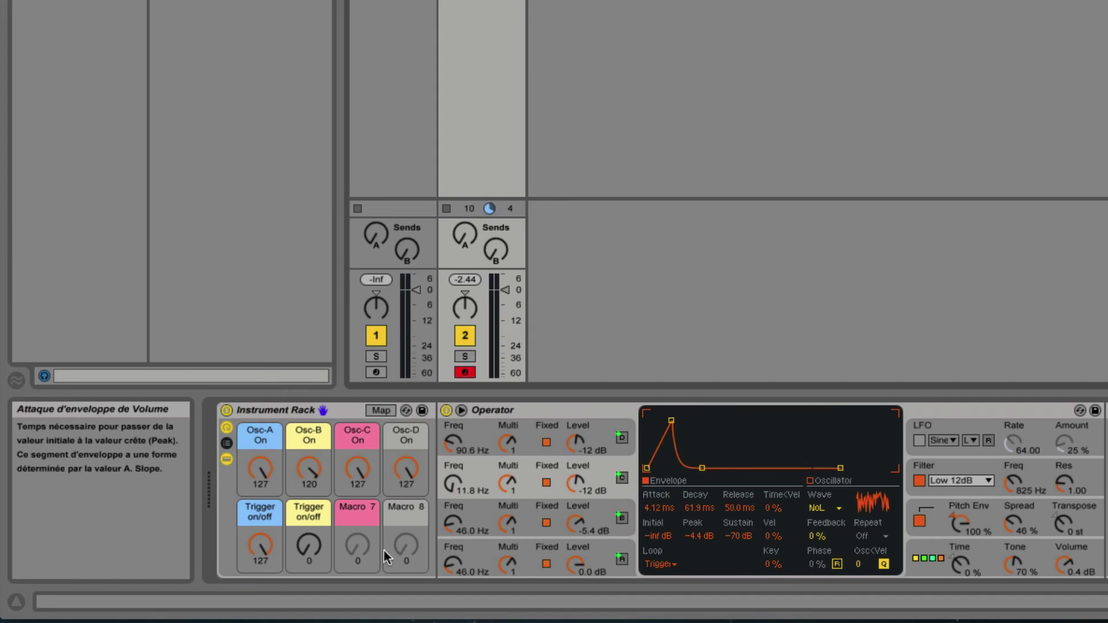
{"action": "left_click", "coordinate": [357, 546]}
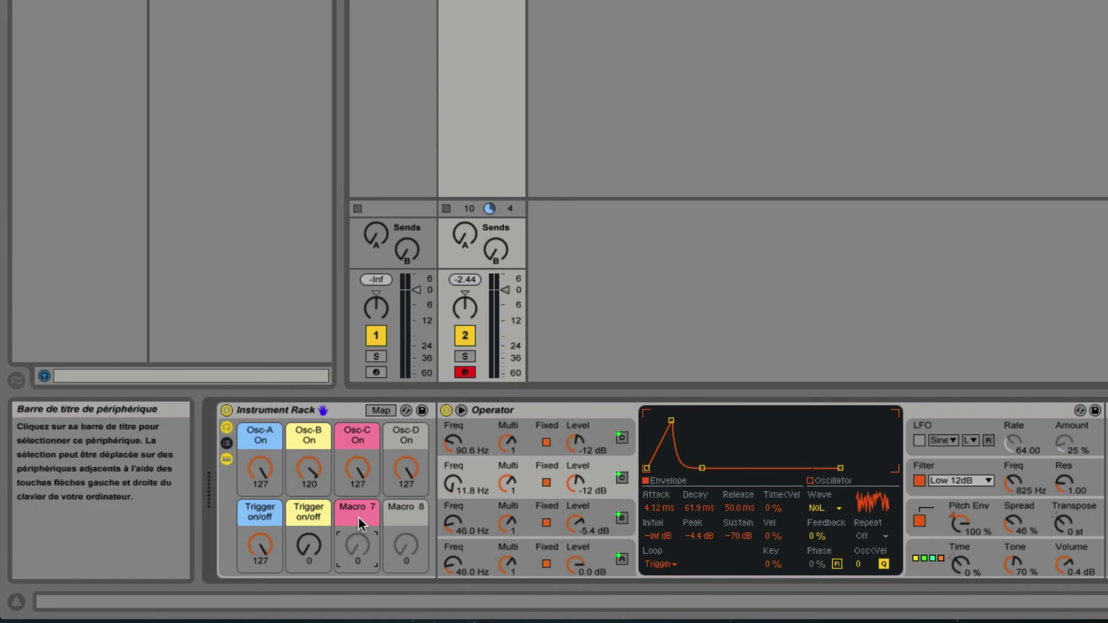
{"action": "left_click", "coordinate": [375, 411]}
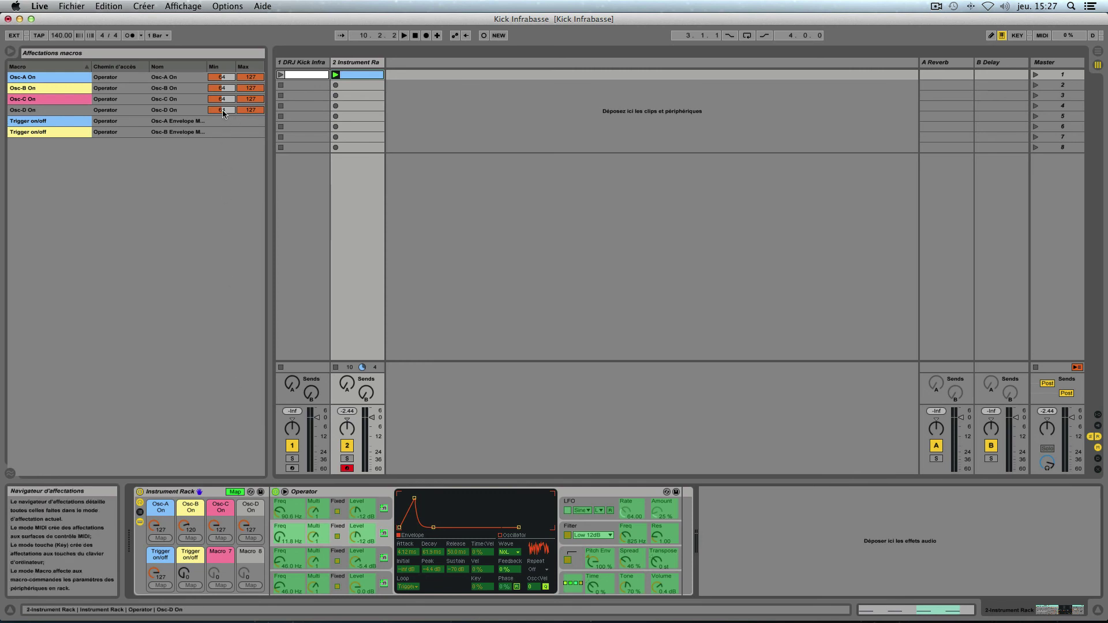
{"action": "left_click_drag", "start_coordinate": [223, 109], "coordinate": [223, 116]}
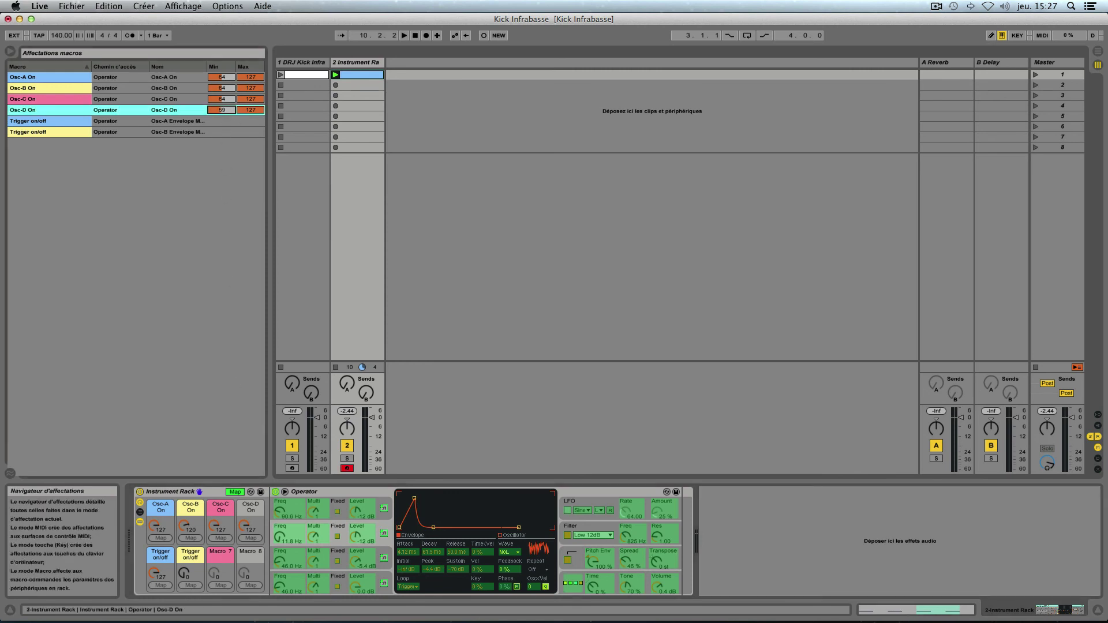
{"action": "key", "text": "super+z"}
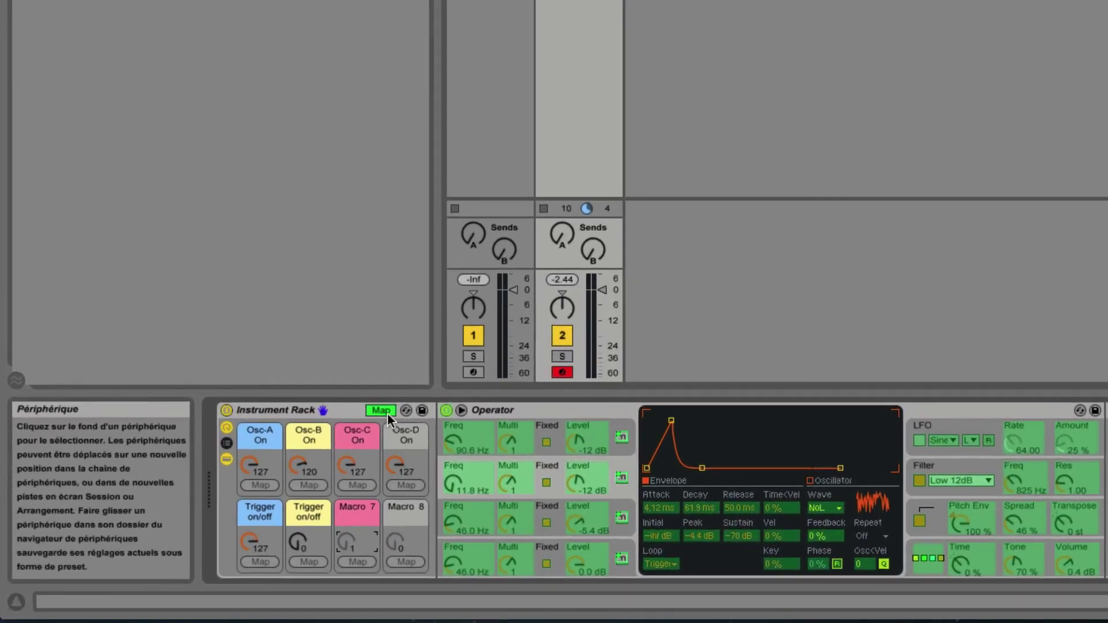
{"action": "left_click", "coordinate": [239, 493]}
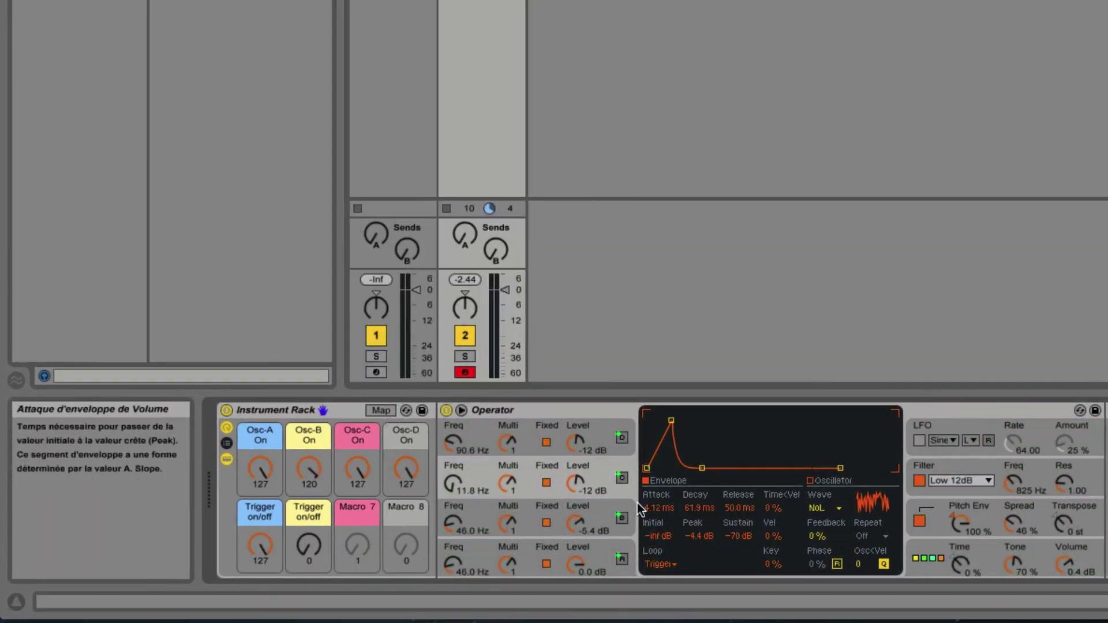
Step: Map the attack time of oscillator C's volume envelope to Macro 7 and rename that macro "Attack"
{"action": "left_click", "coordinate": [577, 478]}
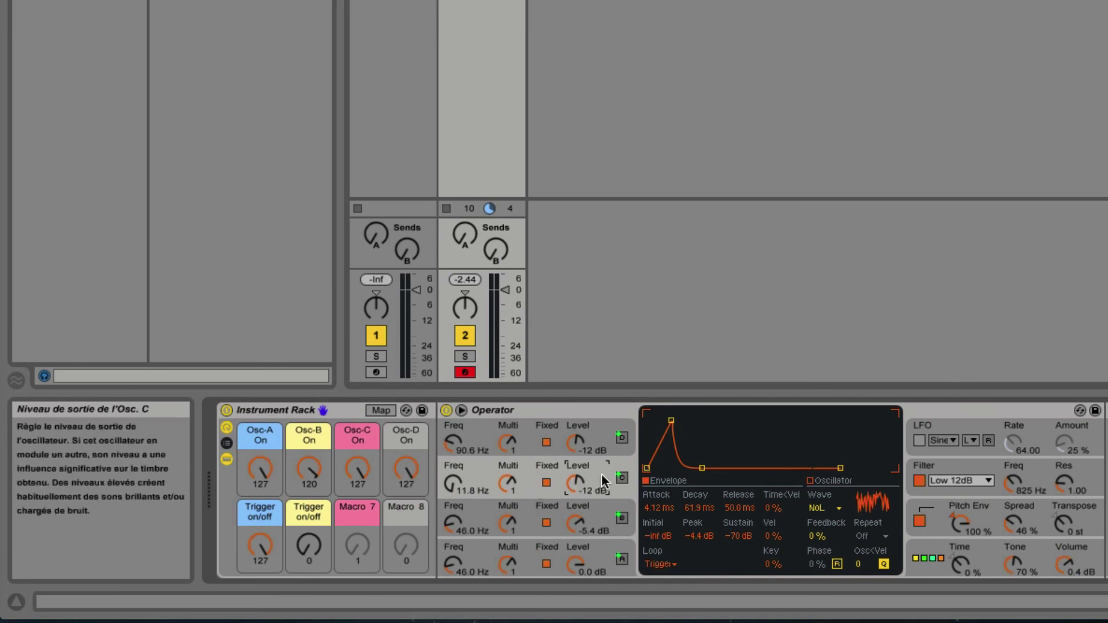
{"action": "right_click", "coordinate": [652, 507]}
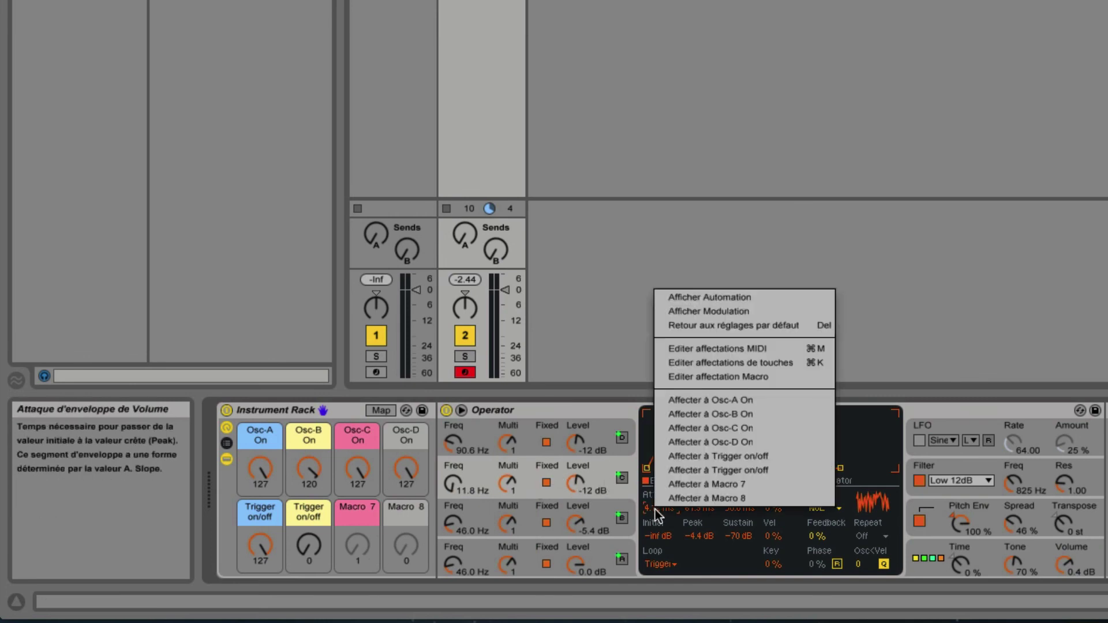
{"action": "left_click", "coordinate": [694, 486]}
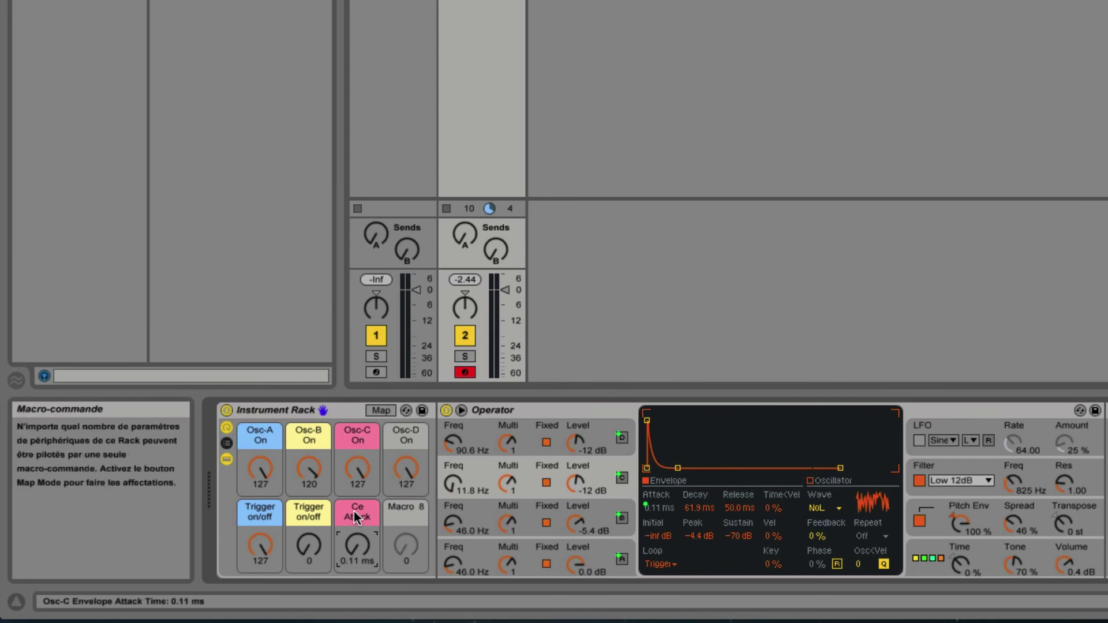
{"action": "key", "text": "super+r"}
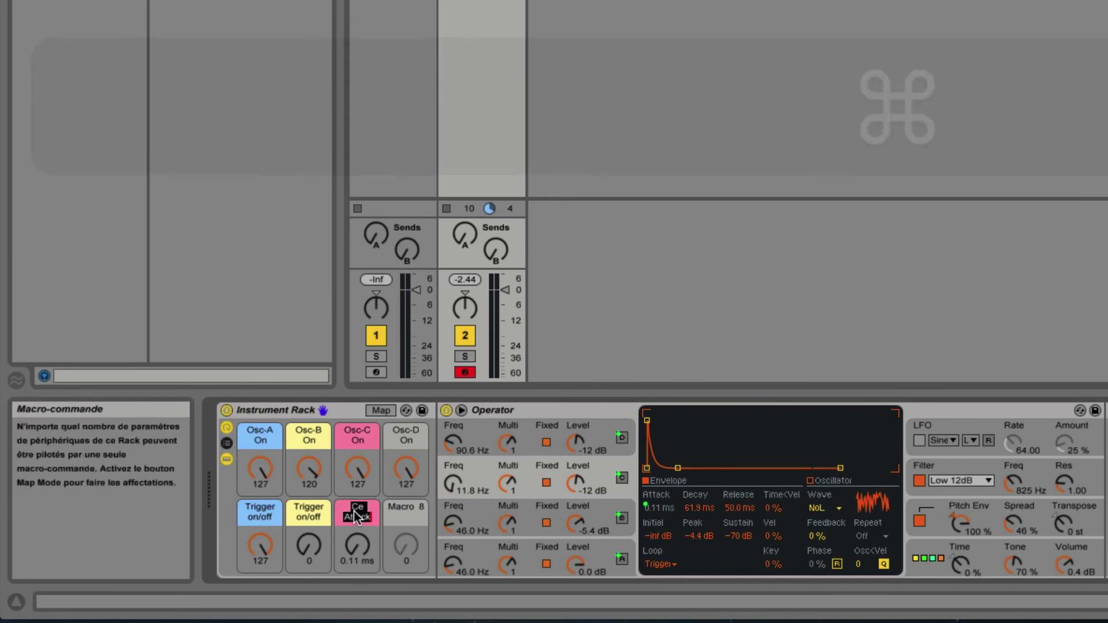
{"action": "type", "text": "Attack"}
{"action": "key", "text": "Return"}
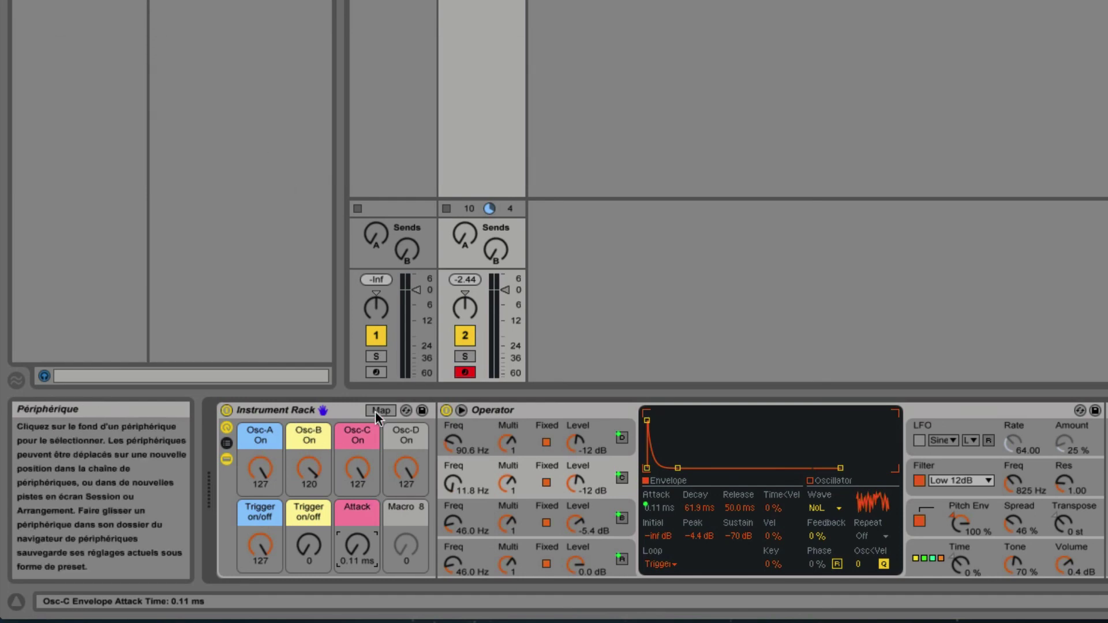
Step: Restrict the Attack macro's mapping range to a 0.26 ms minimum and a lower maximum, and turn the macro to 0.26 ms
{"action": "left_click", "coordinate": [381, 410]}
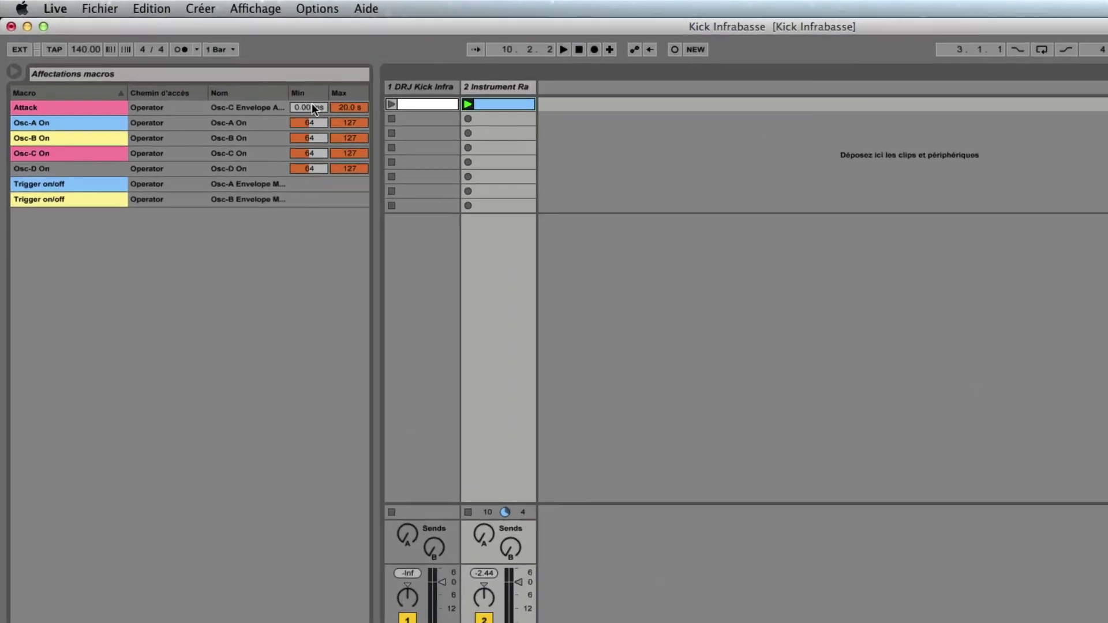
{"action": "left_click_drag", "start_coordinate": [221, 77], "coordinate": [221, 75]}
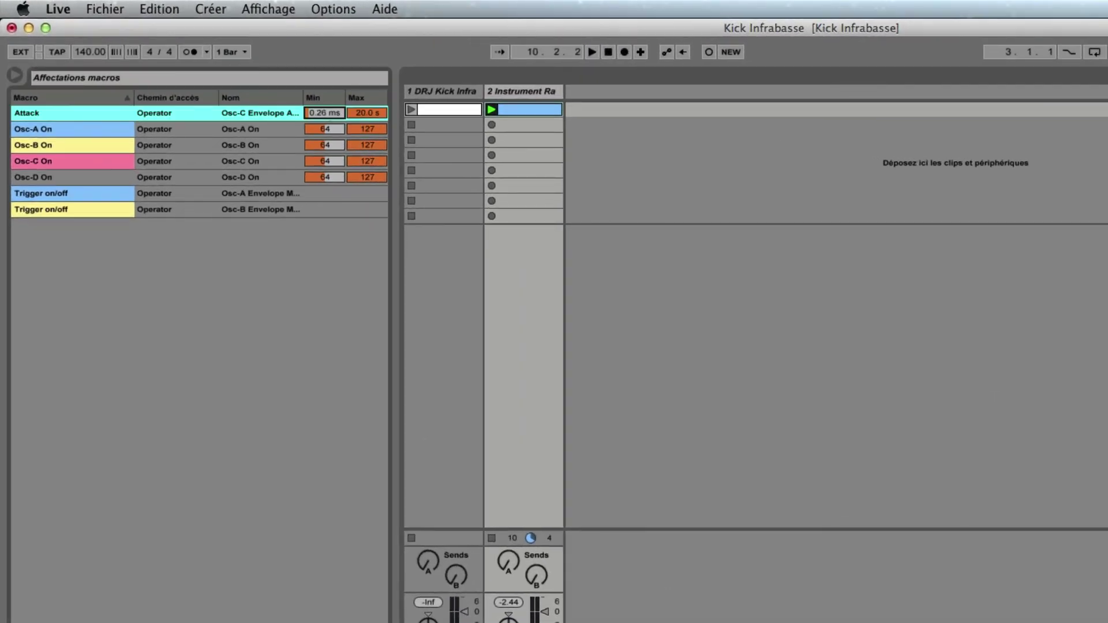
{"action": "left_click_drag", "start_coordinate": [368, 110], "coordinate": [369, 164]}
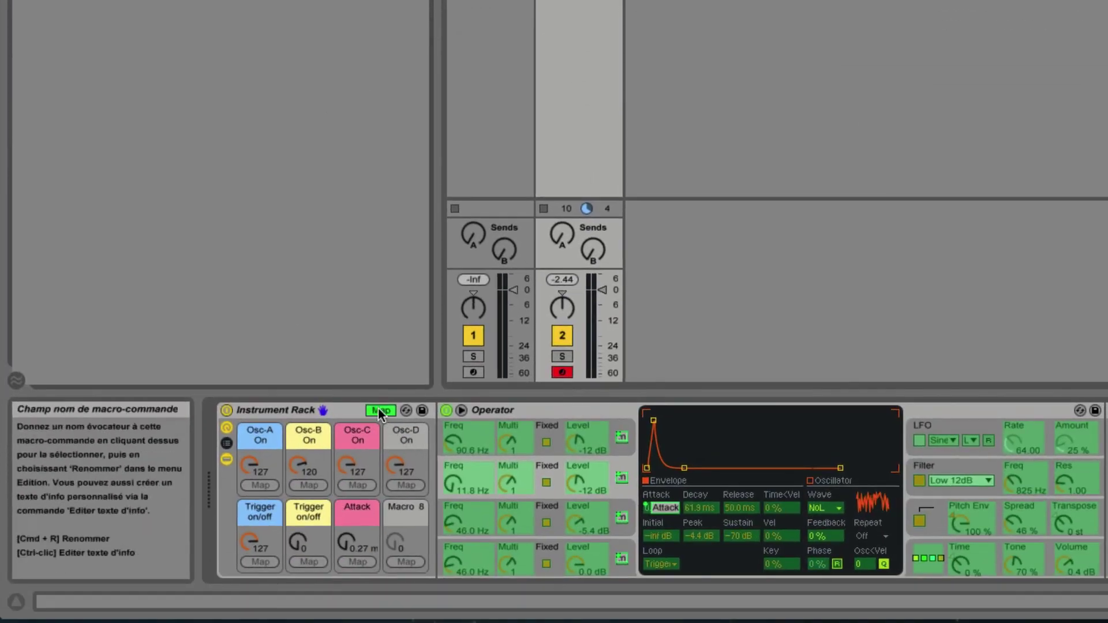
{"action": "left_click", "coordinate": [378, 410]}
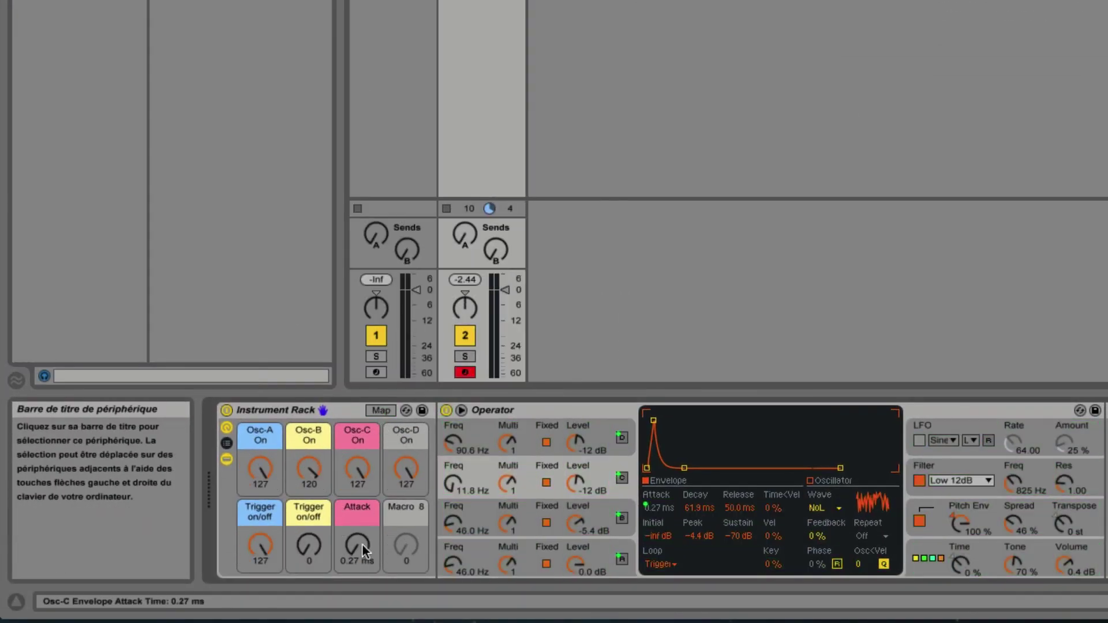
{"action": "left_click_drag", "start_coordinate": [357, 549], "coordinate": [351, 589]}
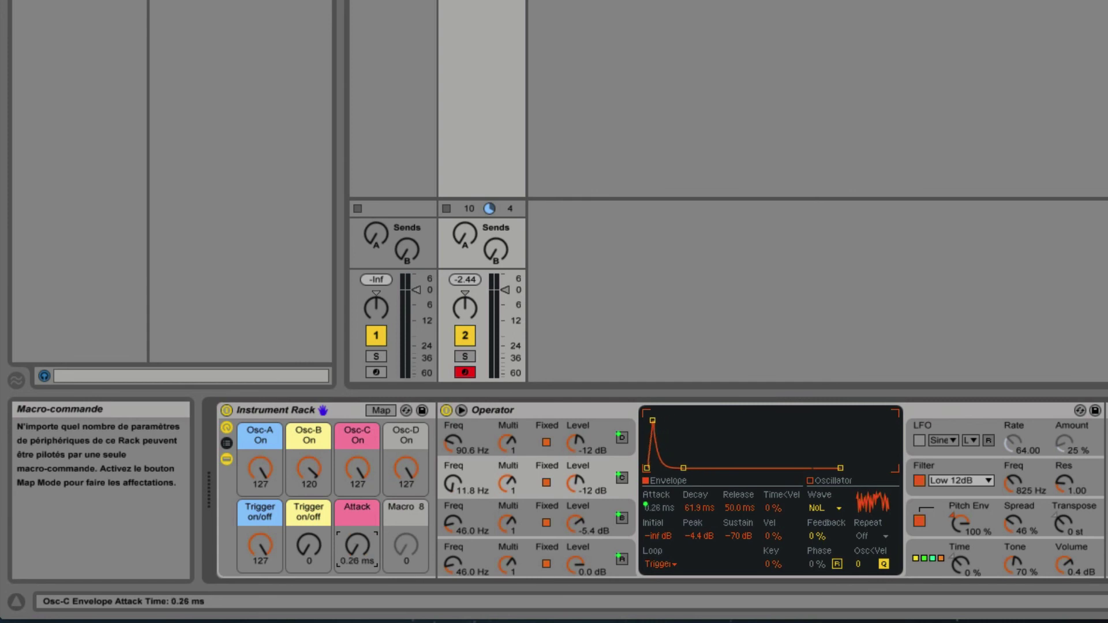
Step: Colour the Osc-D On macro and Macro 8 bright green
{"action": "right_click", "coordinate": [397, 434]}
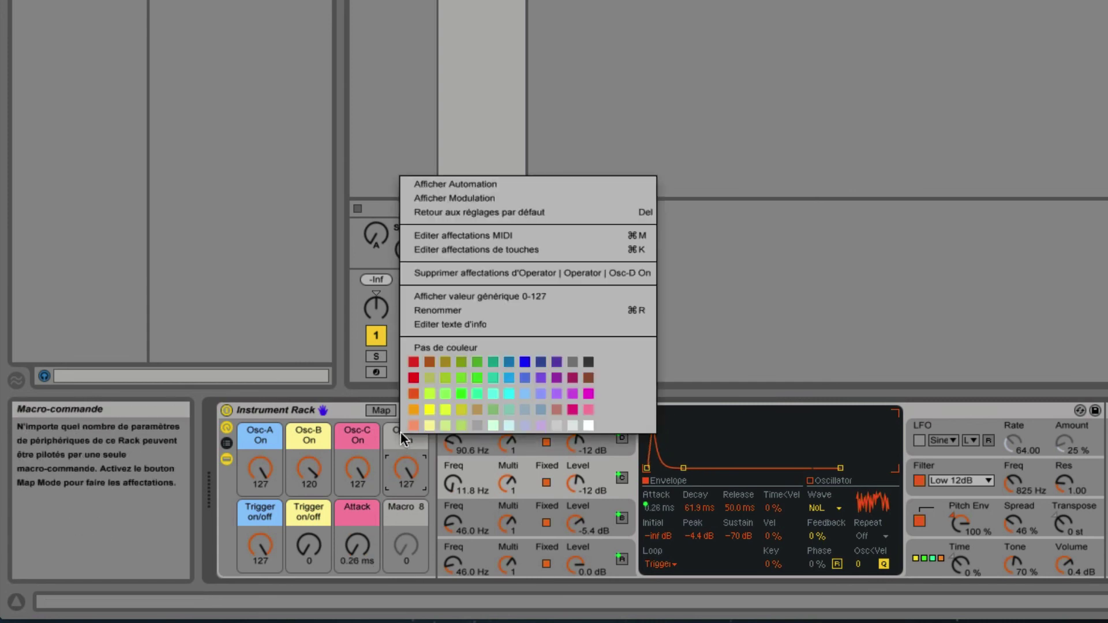
{"action": "left_click", "coordinate": [448, 393]}
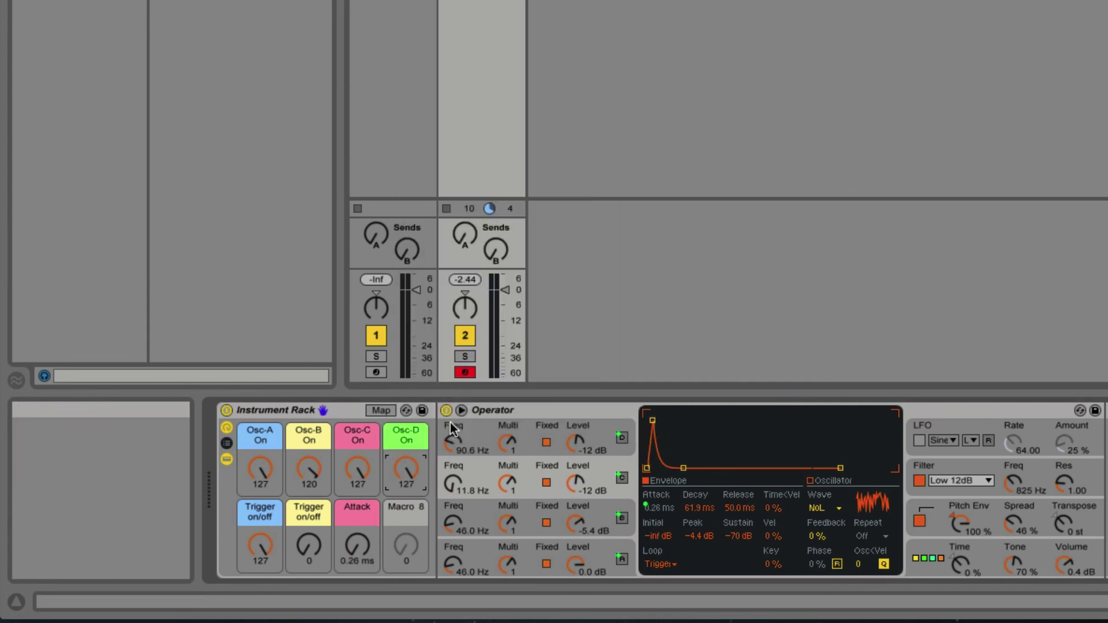
{"action": "right_click", "coordinate": [419, 516]}
{"action": "left_click", "coordinate": [454, 460]}
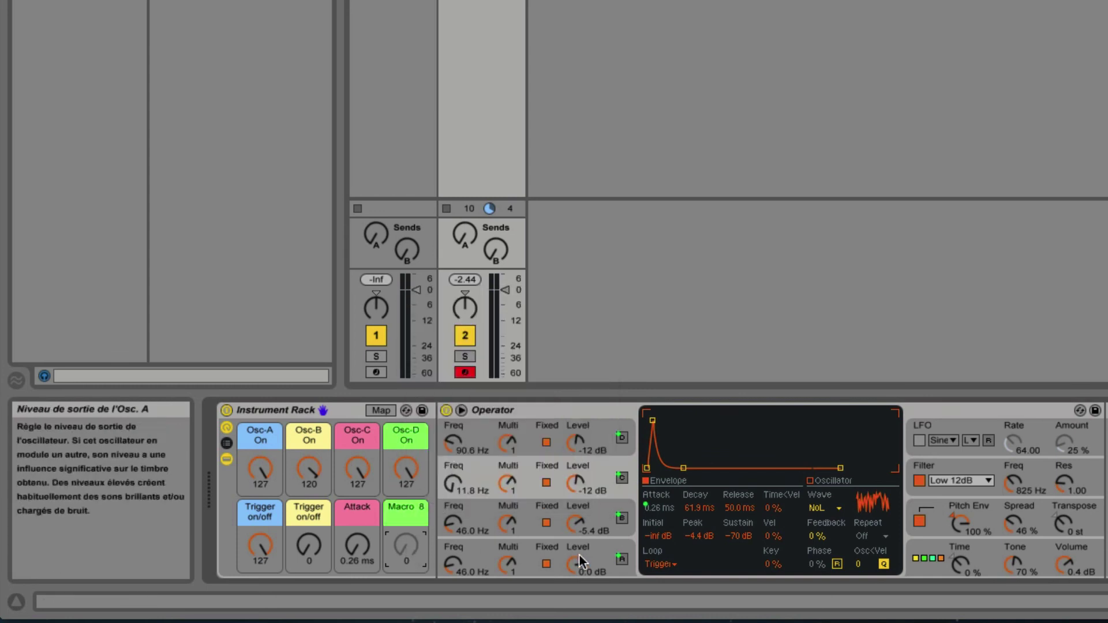
Step: Map the loop mode of oscillator D's volume envelope to Macro 8
{"action": "left_click", "coordinate": [607, 452]}
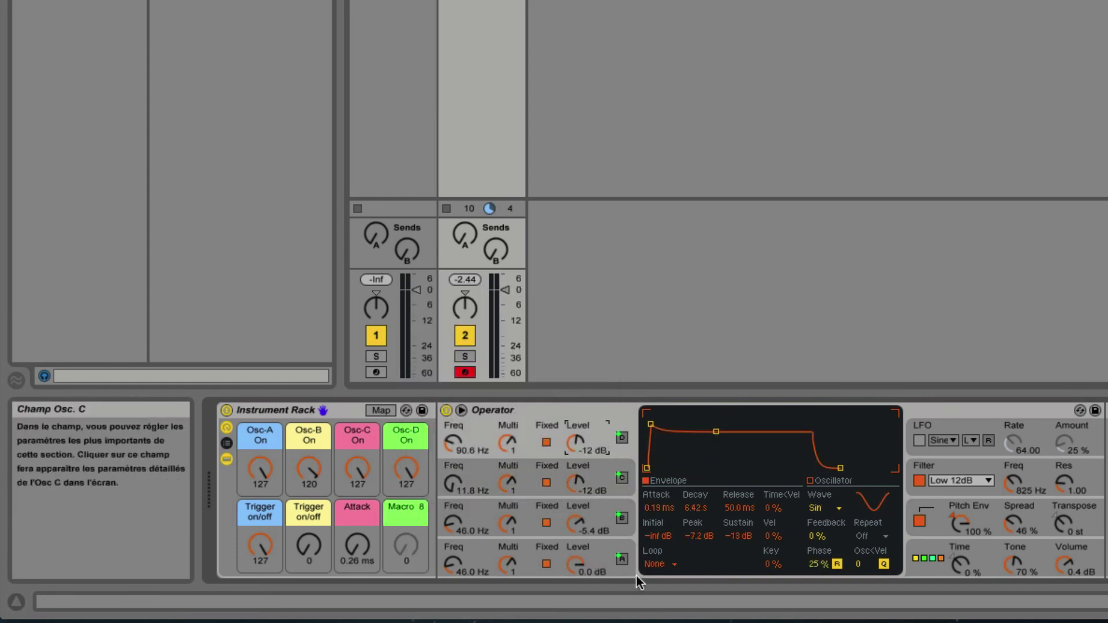
{"action": "right_click", "coordinate": [656, 564]}
{"action": "left_click", "coordinate": [690, 553]}
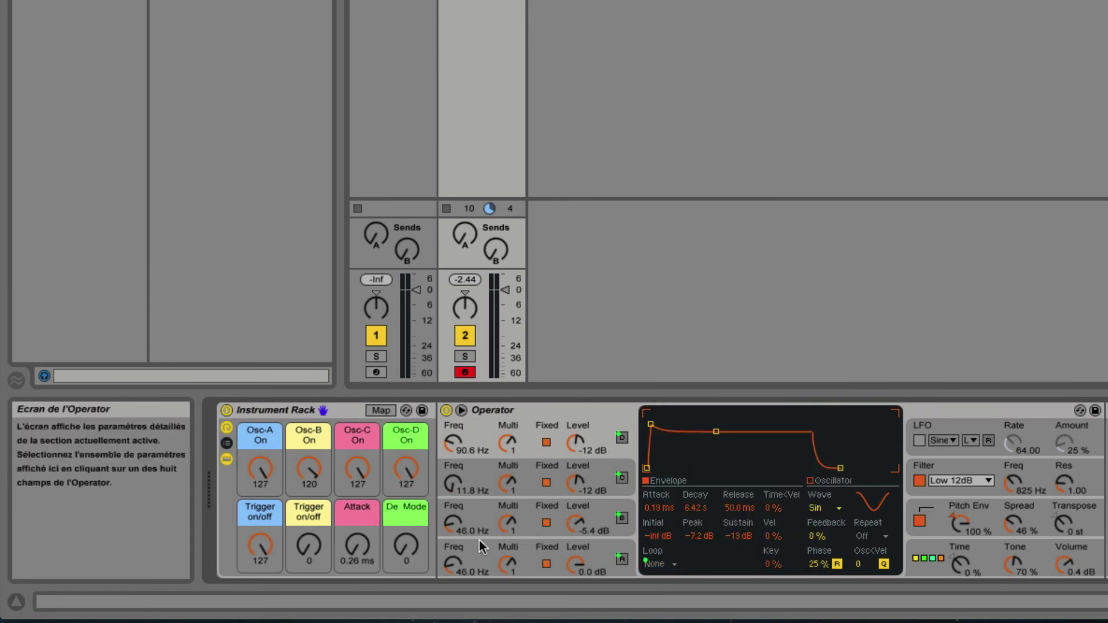
Step: Rename the green loop mode macro "Trigger on/off" and test it by turning it to 127 and back to 0
{"action": "left_click", "coordinate": [416, 512]}
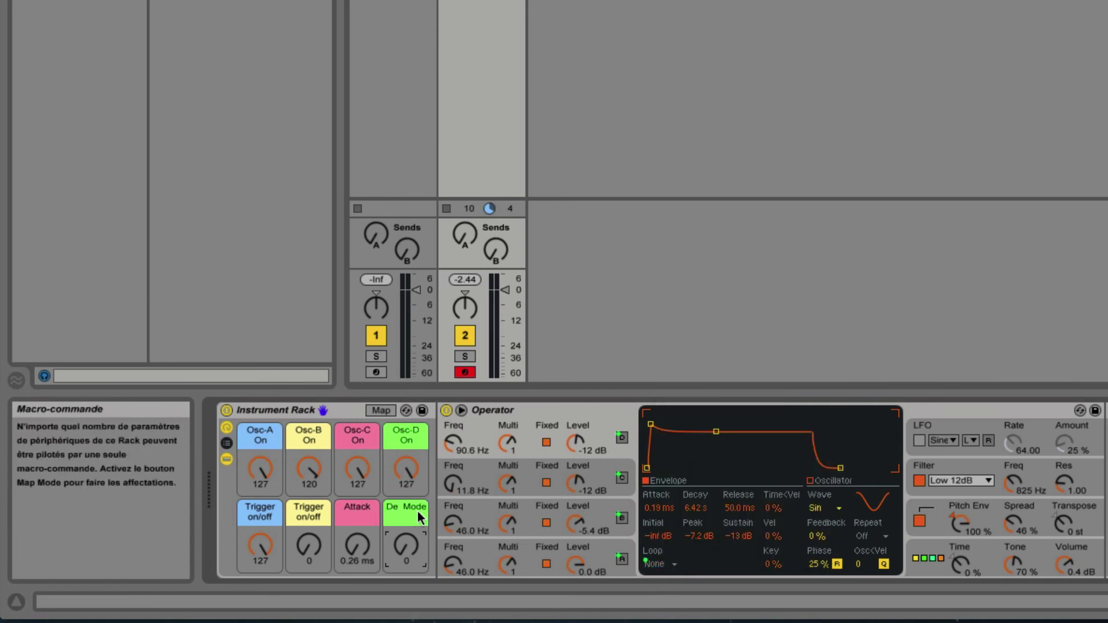
{"action": "key", "text": "super+r"}
{"action": "type", "text": "Trigger "}
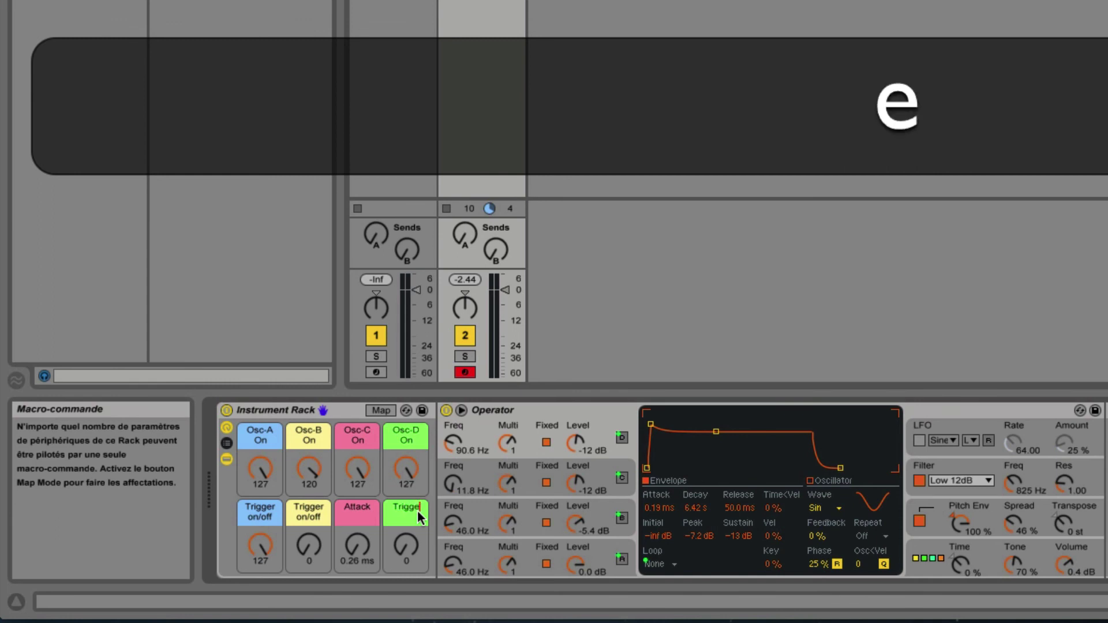
{"action": "type", "text": "on"}
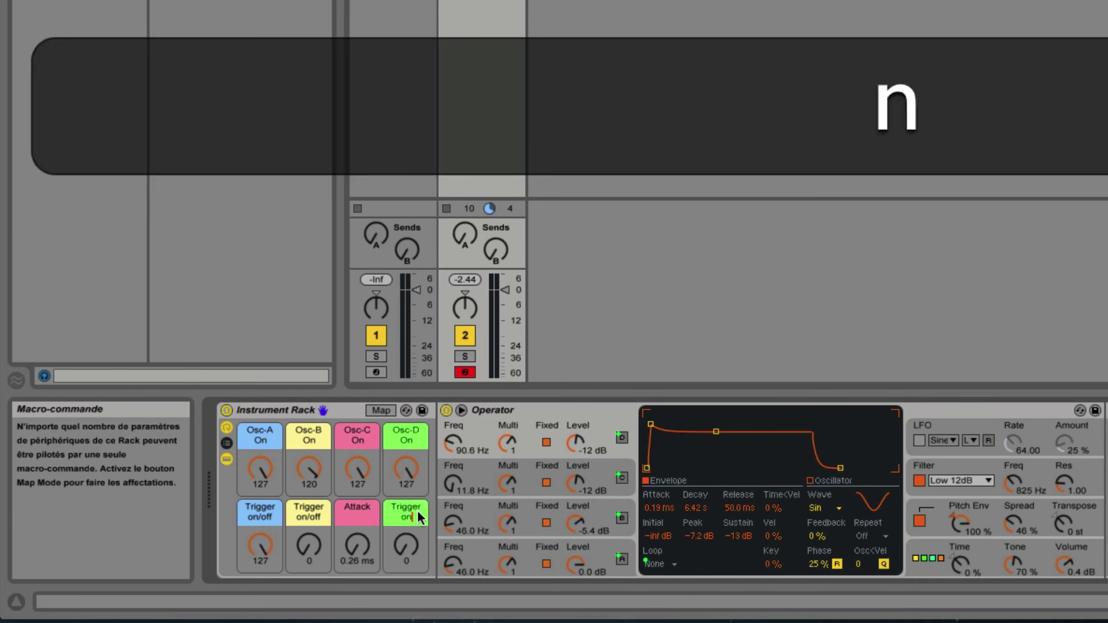
{"action": "type", "text": "/off"}
{"action": "key", "text": "Return"}
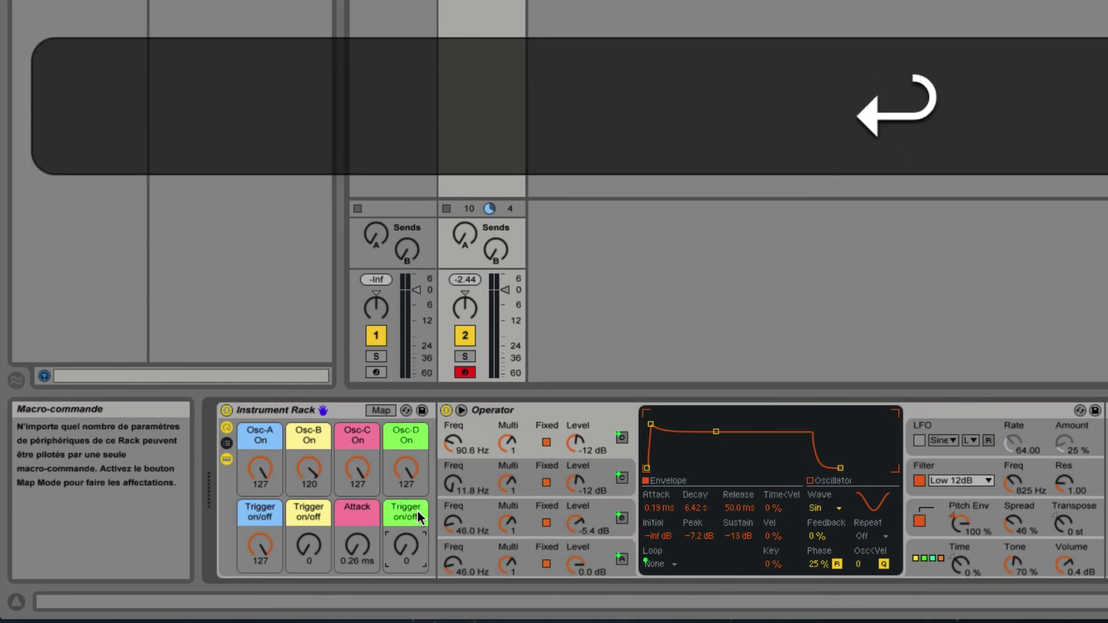
{"action": "left_click_drag", "start_coordinate": [404, 539], "coordinate": [404, 490]}
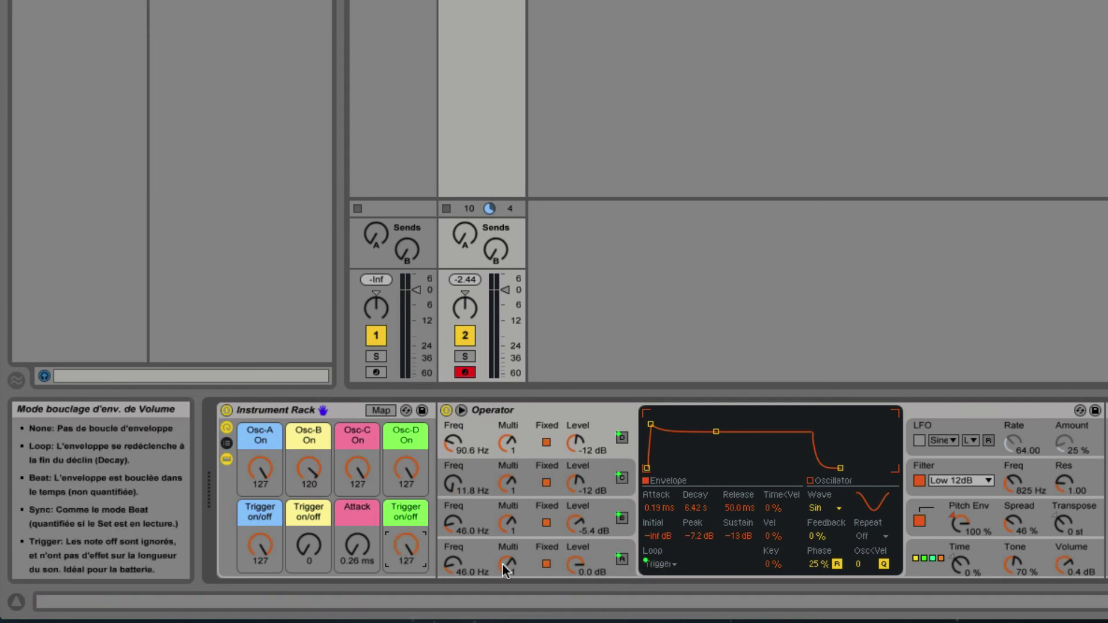
{"action": "left_click_drag", "start_coordinate": [414, 551], "coordinate": [414, 600]}
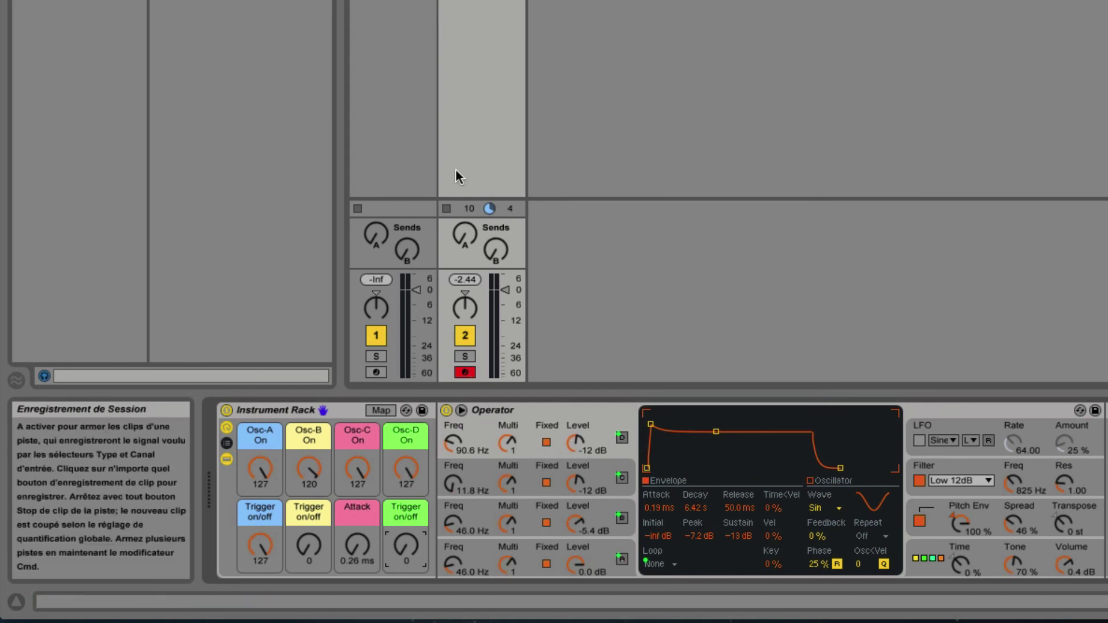
Step: Turn down the Osc-D, Osc-C, Osc-B and Osc-A On macros one after another to switch off every oscillator
{"action": "left_click_drag", "start_coordinate": [404, 470], "coordinate": [404, 508]}
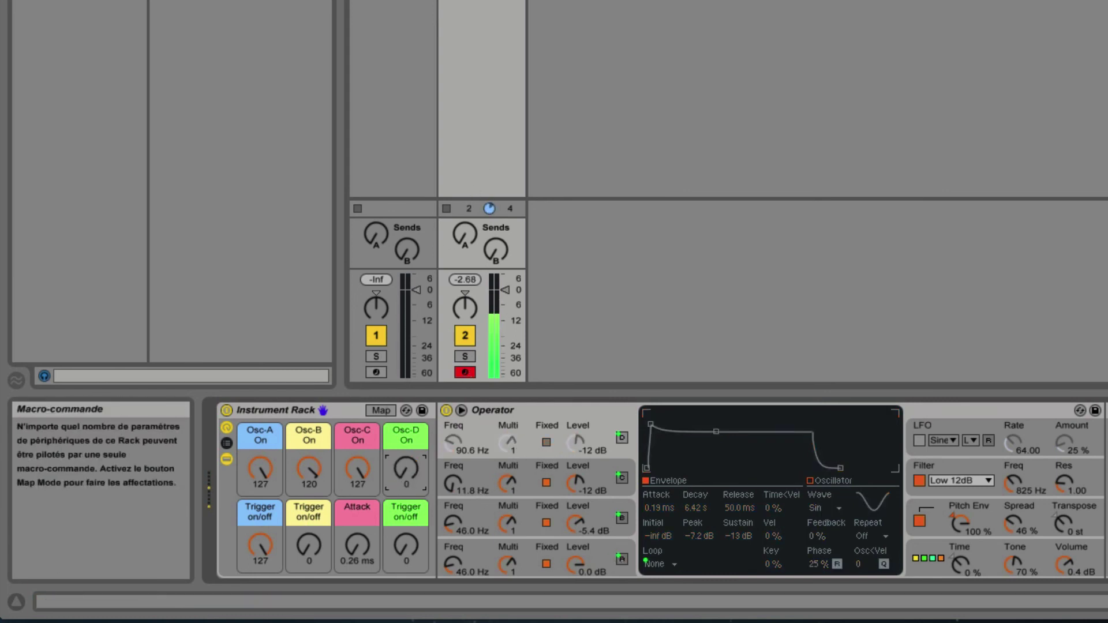
{"action": "left_click_drag", "start_coordinate": [367, 472], "coordinate": [368, 511]}
{"action": "left_click_drag", "start_coordinate": [309, 470], "coordinate": [309, 511]}
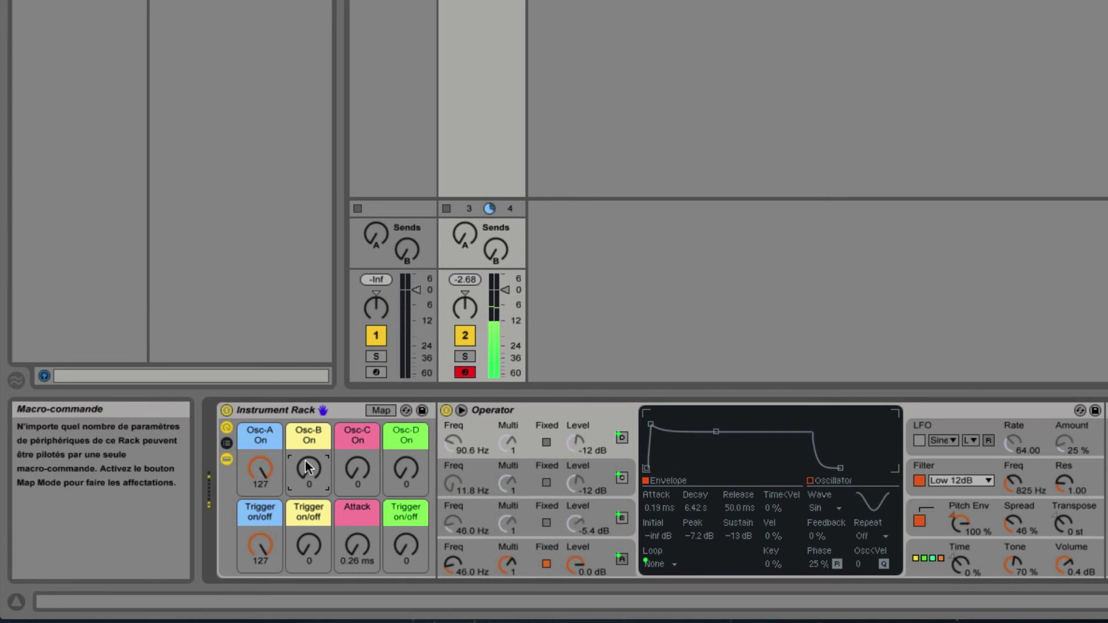
{"action": "left_click_drag", "start_coordinate": [276, 472], "coordinate": [276, 510]}
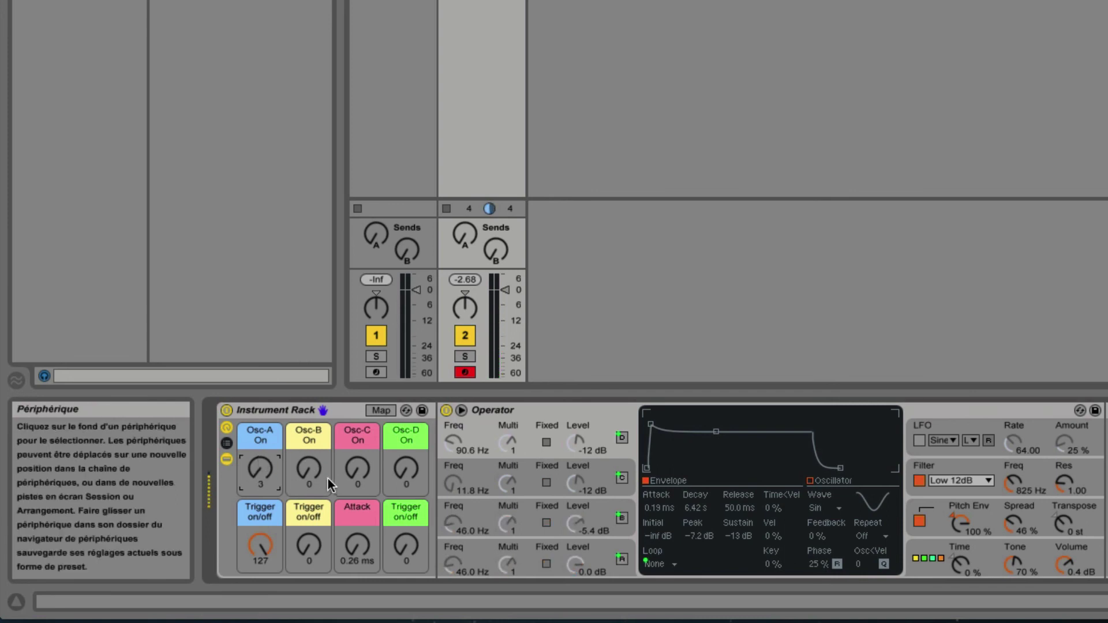
Step: Audition oscillators B, A and C separately by raising and lowering their On macros
{"action": "left_click", "coordinate": [309, 468]}
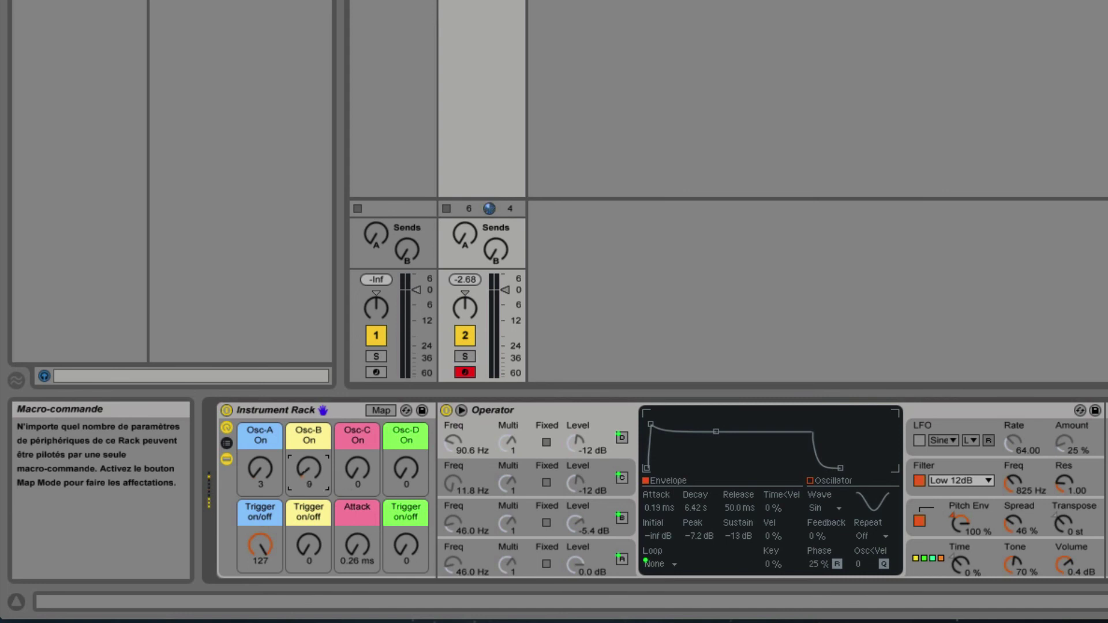
{"action": "left_click_drag", "start_coordinate": [309, 469], "coordinate": [259, 473]}
{"action": "left_click", "coordinate": [259, 473]}
{"action": "left_click_drag", "start_coordinate": [352, 472], "coordinate": [352, 444]}
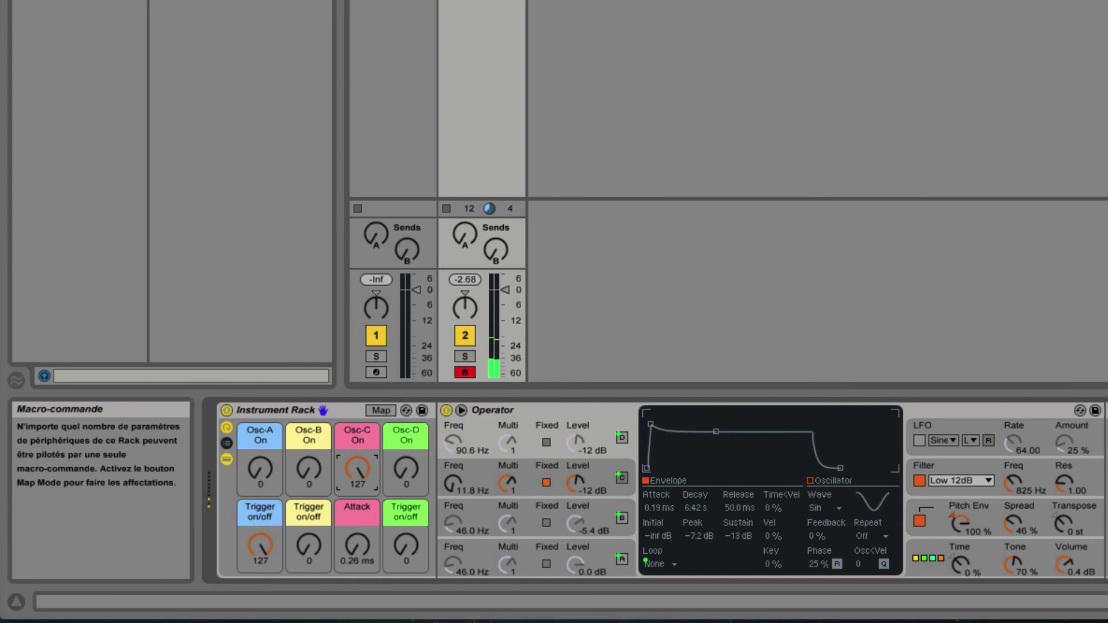
{"action": "left_click_drag", "start_coordinate": [357, 468], "coordinate": [358, 508]}
Step: Switch all four oscillators back on by setting the Osc-D, Osc-C, Osc-B and Osc-A On macros to 127
{"action": "left_click_drag", "start_coordinate": [404, 469], "coordinate": [404, 435]}
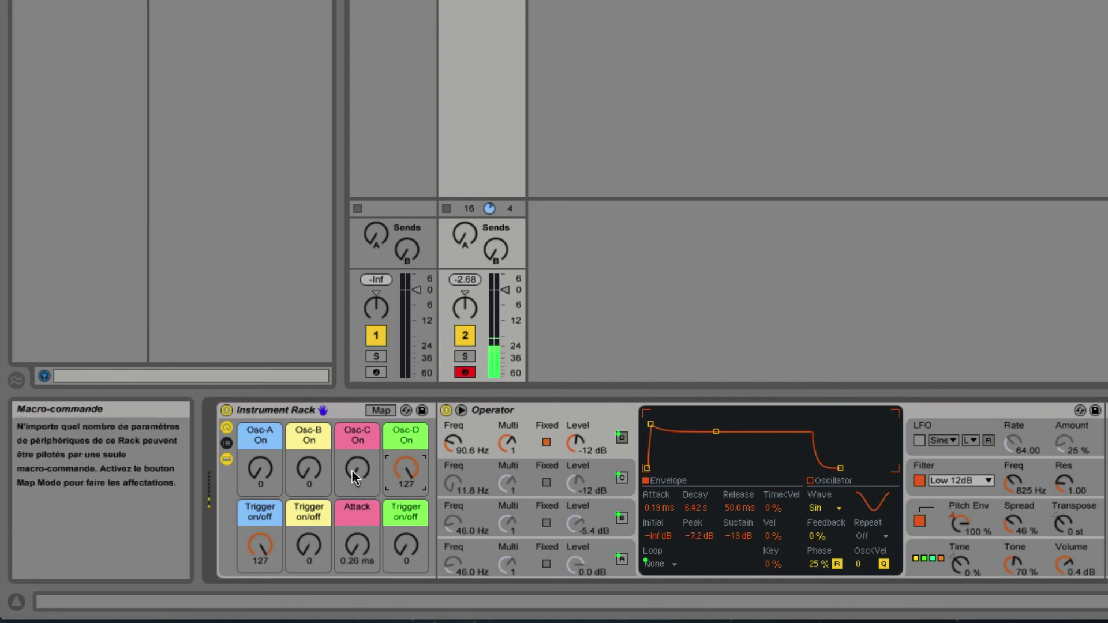
{"action": "left_click_drag", "start_coordinate": [352, 471], "coordinate": [352, 445]}
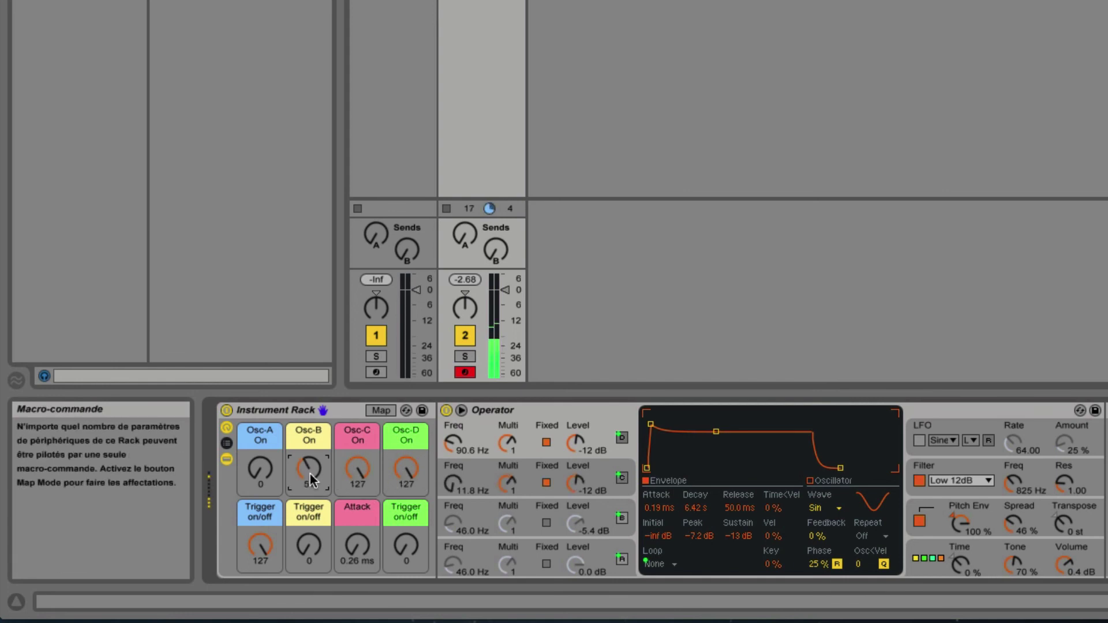
{"action": "left_click_drag", "start_coordinate": [310, 477], "coordinate": [309, 451]}
{"action": "left_click_drag", "start_coordinate": [254, 471], "coordinate": [254, 444]}
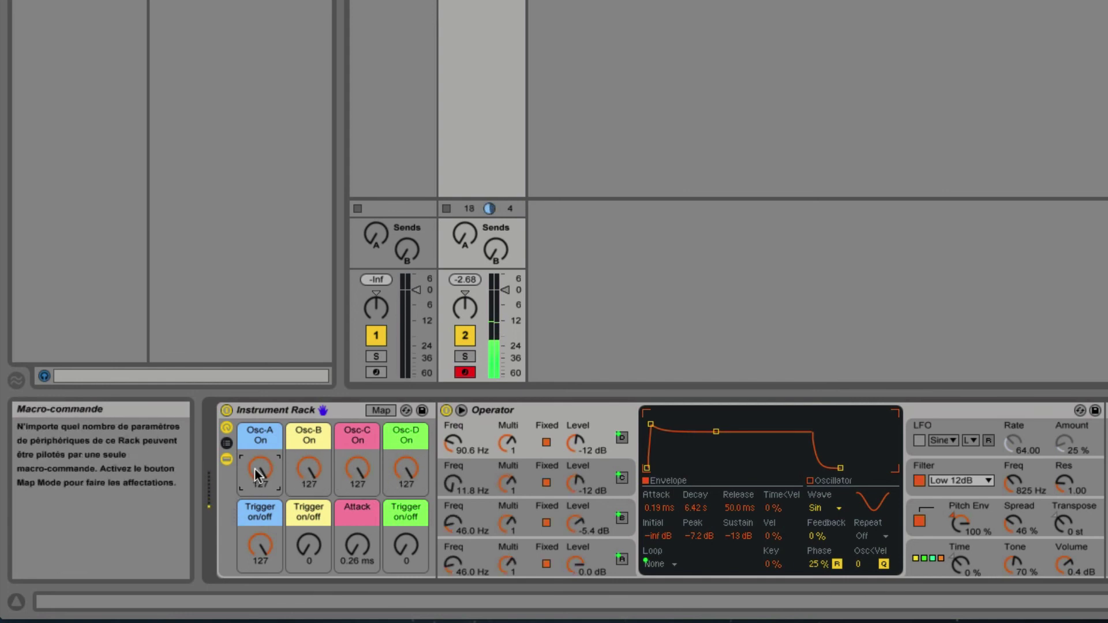
Step: Raise the Attack macro to 4.12 ms and set the yellow and green Trigger on/off macros to 127
{"action": "left_click_drag", "start_coordinate": [406, 548], "coordinate": [406, 571]}
{"action": "left_click_drag", "start_coordinate": [359, 544], "coordinate": [306, 519]}
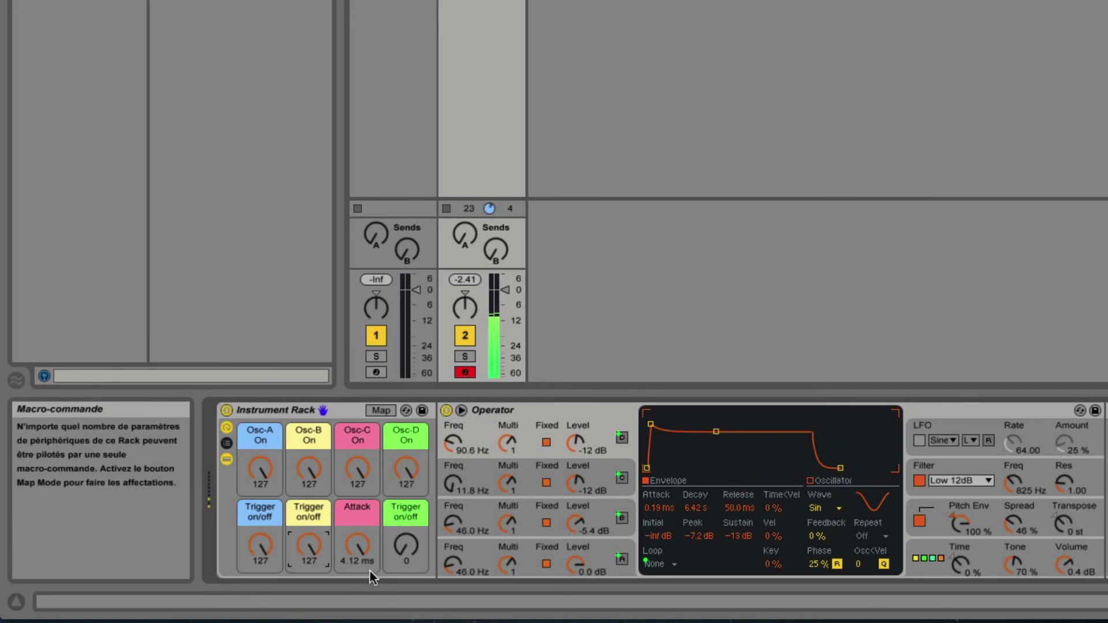
{"action": "left_click_drag", "start_coordinate": [410, 546], "coordinate": [410, 520]}
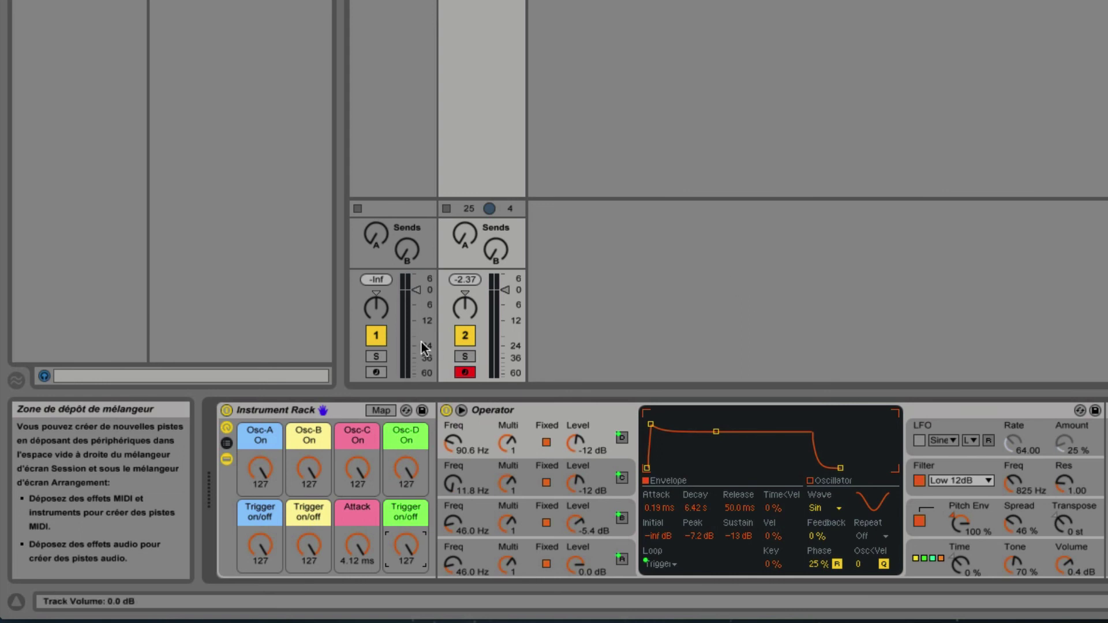
Step: Rename the Instrument Rack "DRJ Kick infrabasse"
{"action": "left_click", "coordinate": [271, 415]}
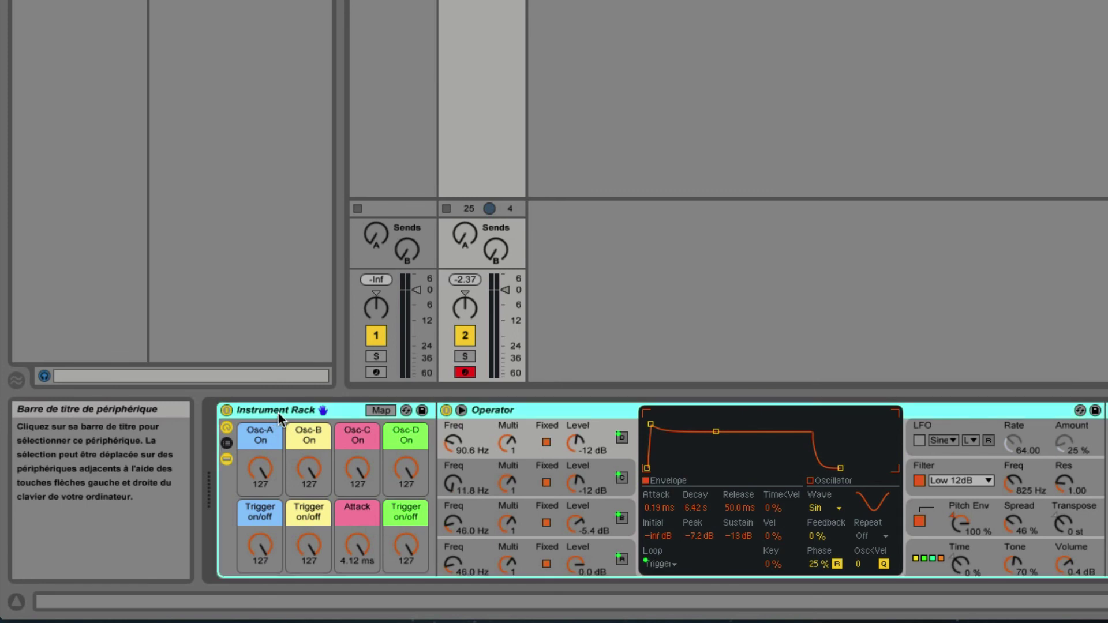
{"action": "key", "text": "ctrl+r"}
{"action": "type", "text": "DRJ Kick infrabasse"}
{"action": "key", "text": "Return"}
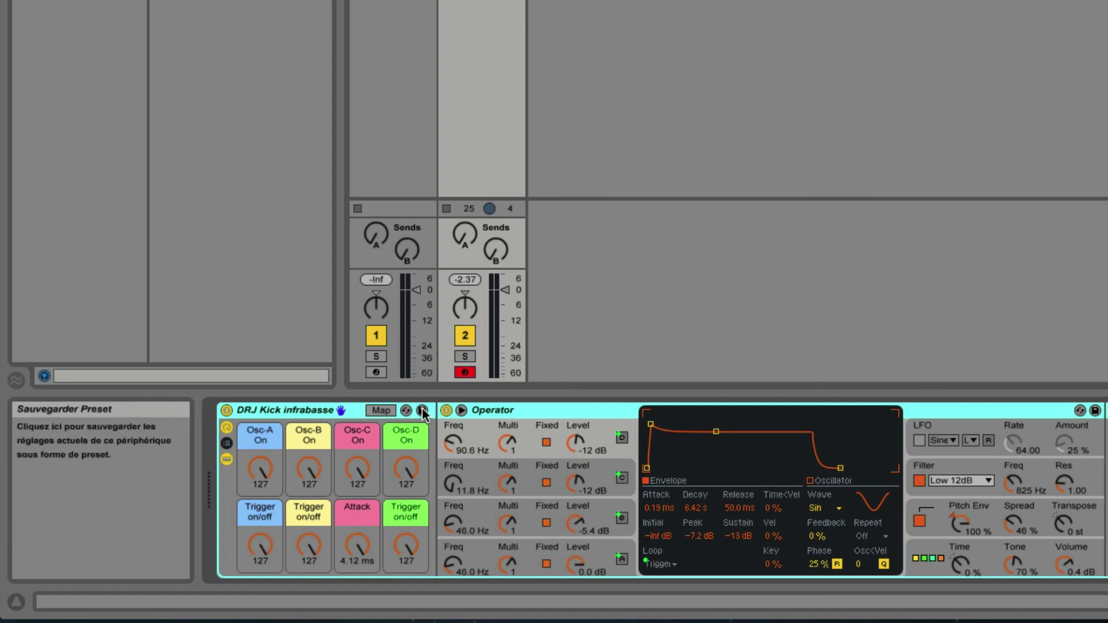